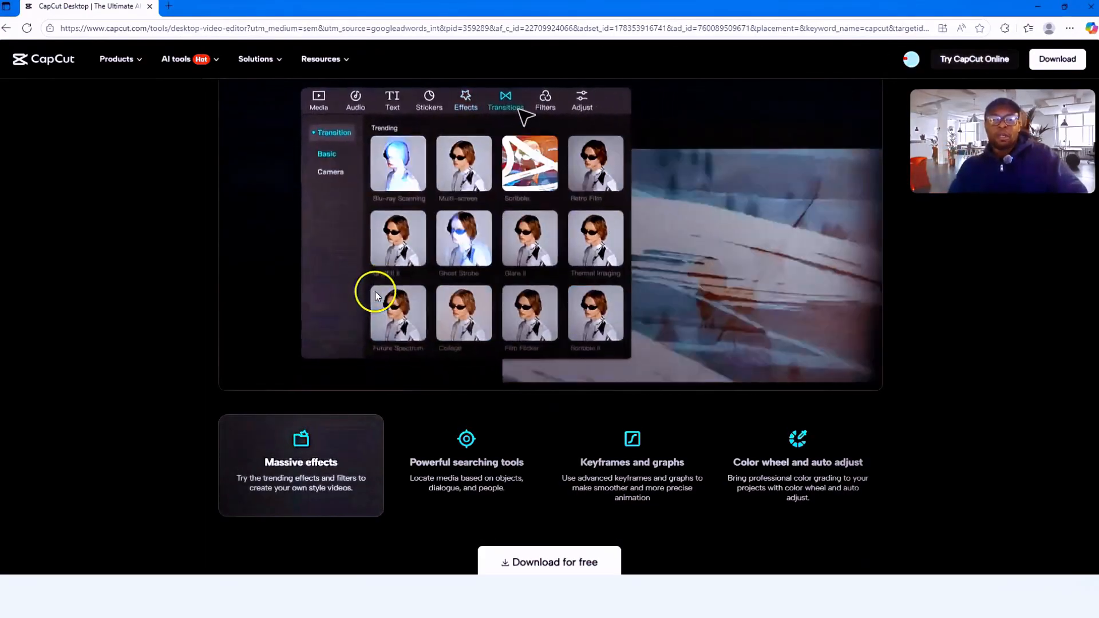
Examine the CapCut desktop page's feature overview, download options and list of products
scroll(377, 294, "down", 2)
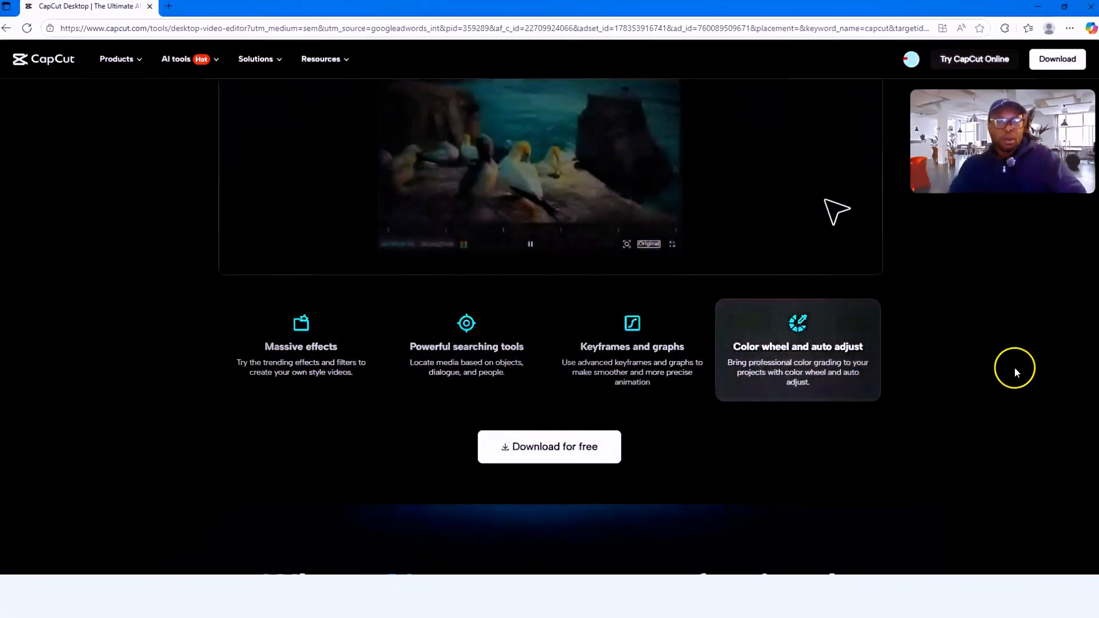
scroll(979, 427, "down", 1)
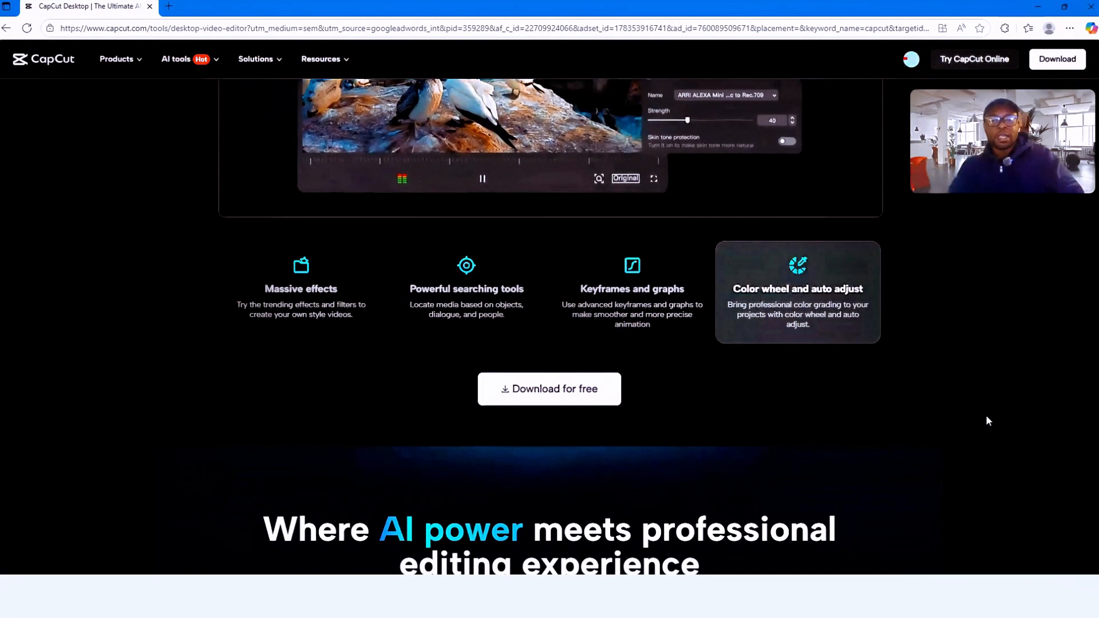
left_click(981, 426)
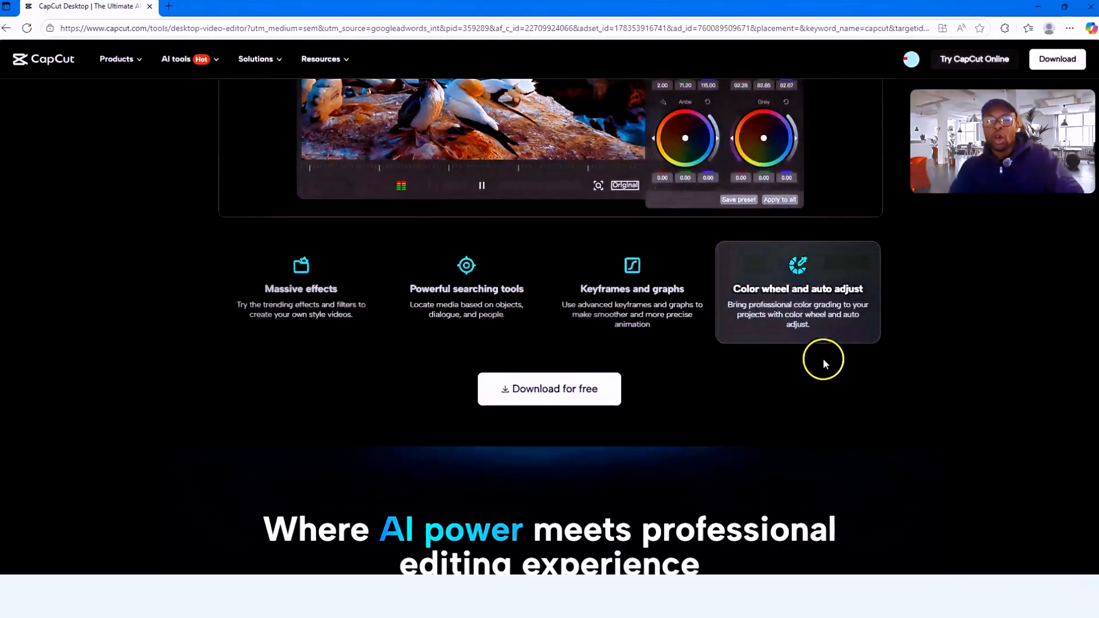
scroll(802, 398, "down", 4)
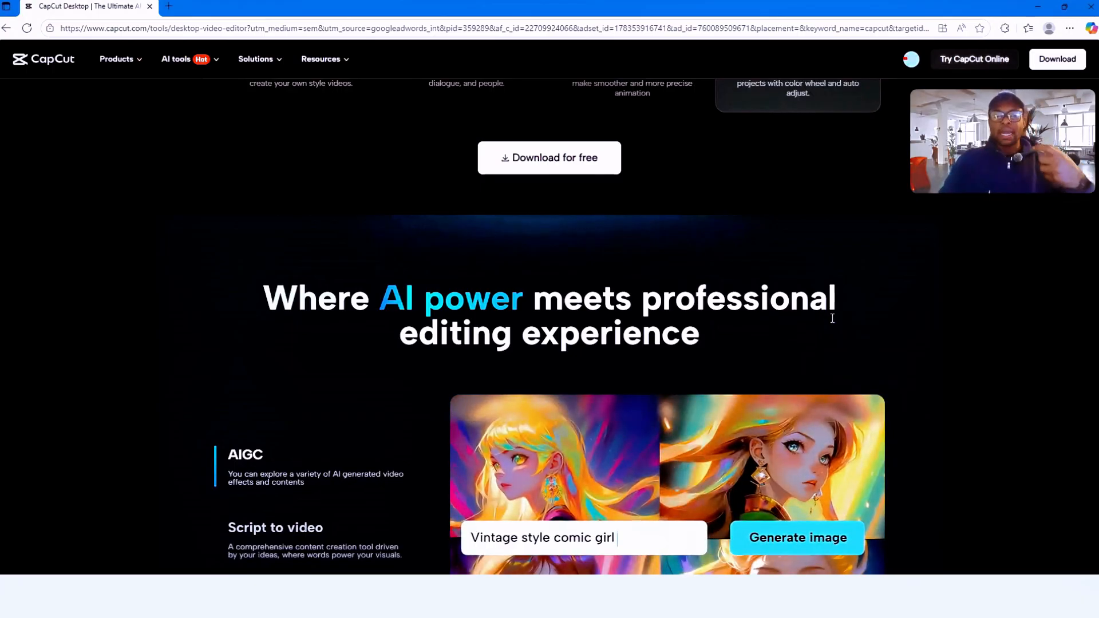
scroll(539, 217, "up", 1)
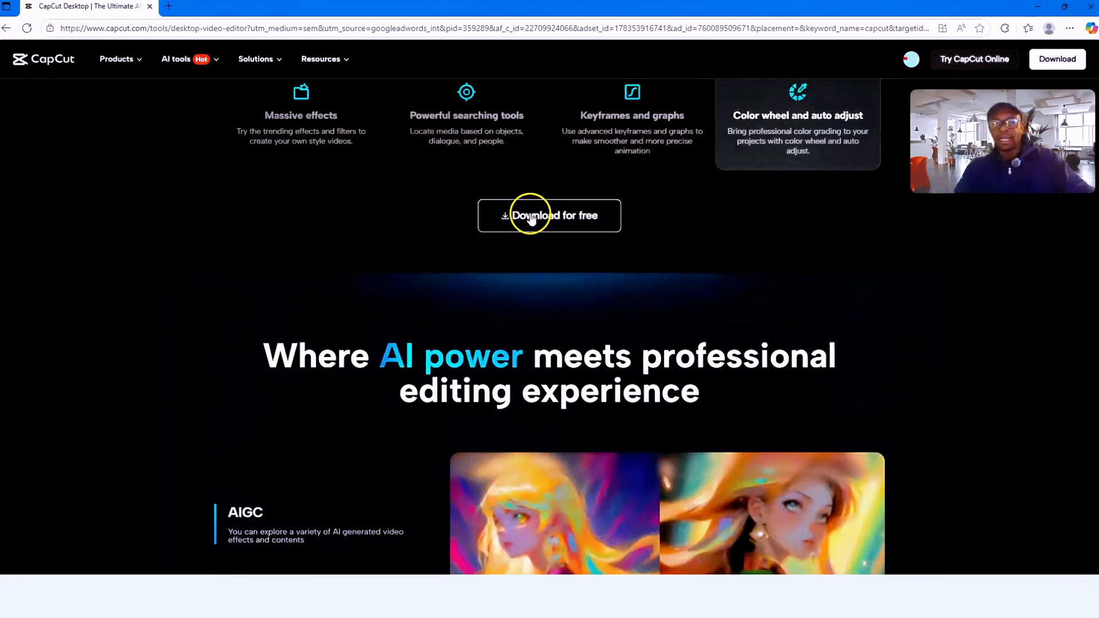
left_click(533, 218)
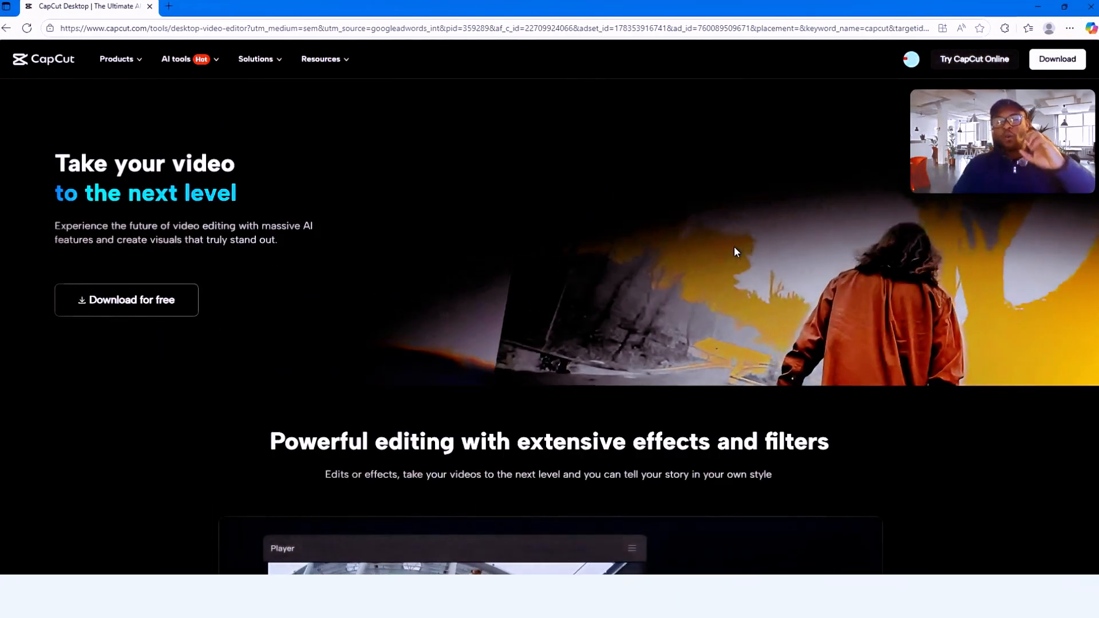
mouse_move(117, 59)
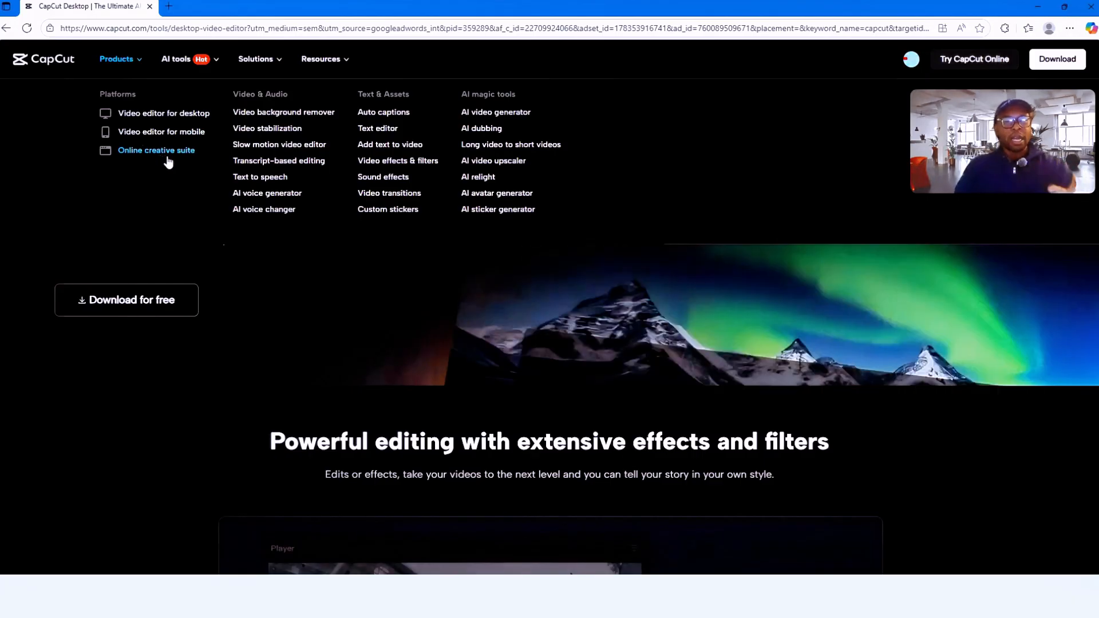
left_click(300, 117)
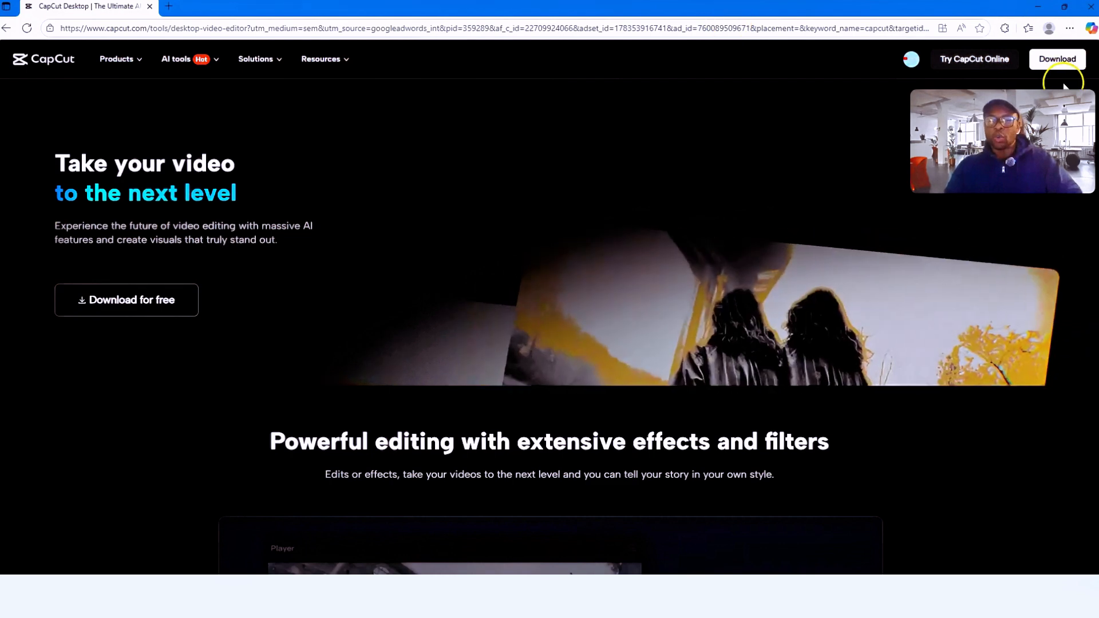
Download the CapCut desktop installer and open the downloaded installer file
left_click(1056, 60)
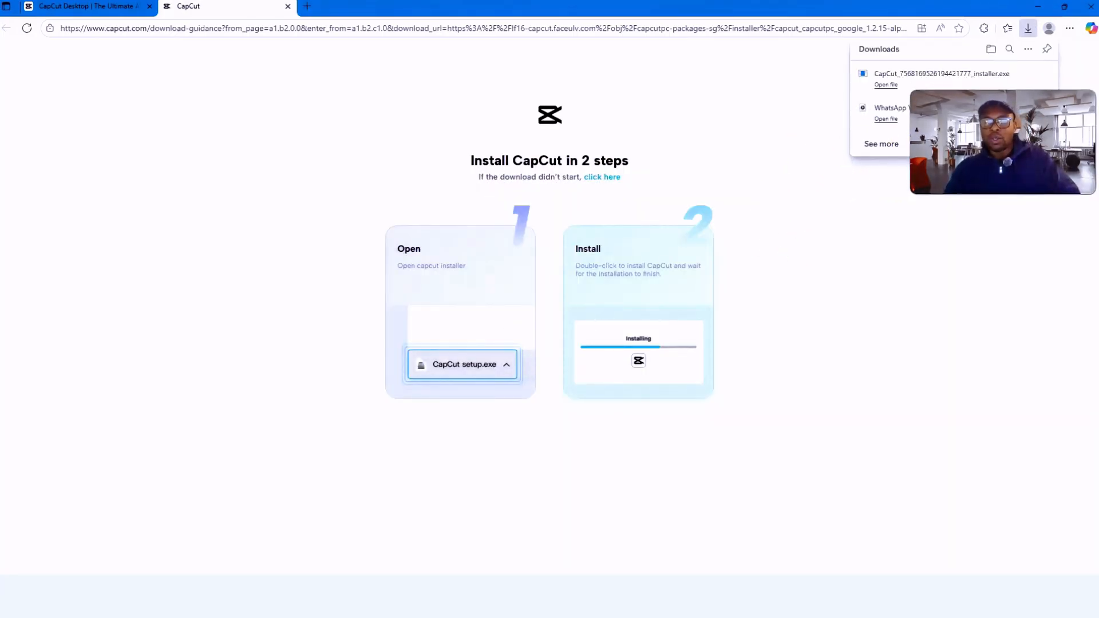
left_click(885, 86)
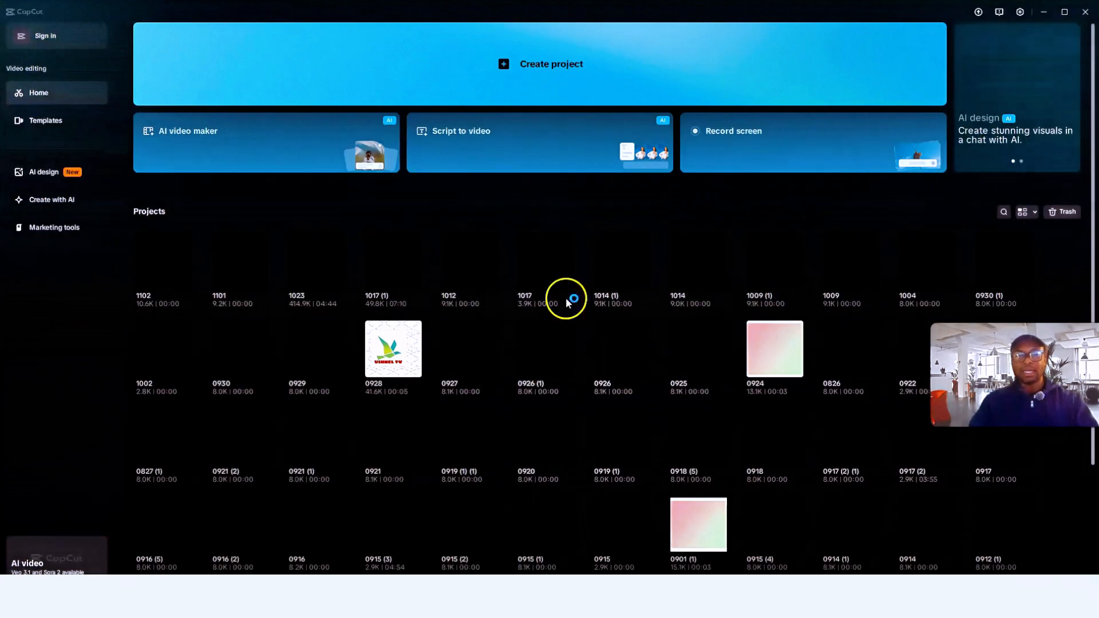
Minimize the open windows and launch CapCut from its desktop shortcut
left_click(1045, 12)
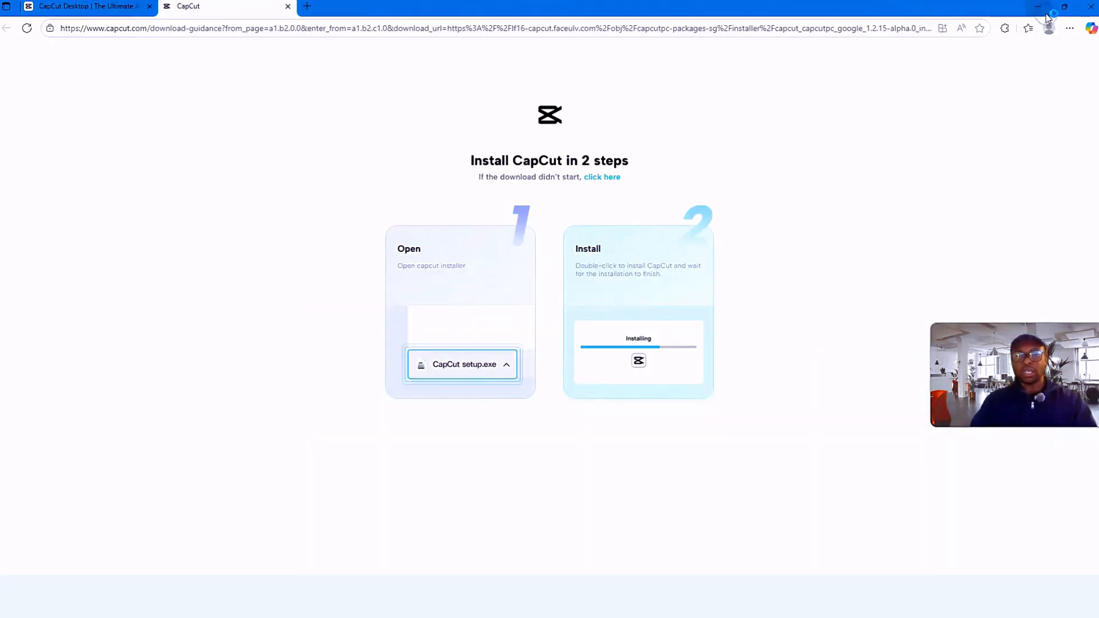
left_click(1046, 13)
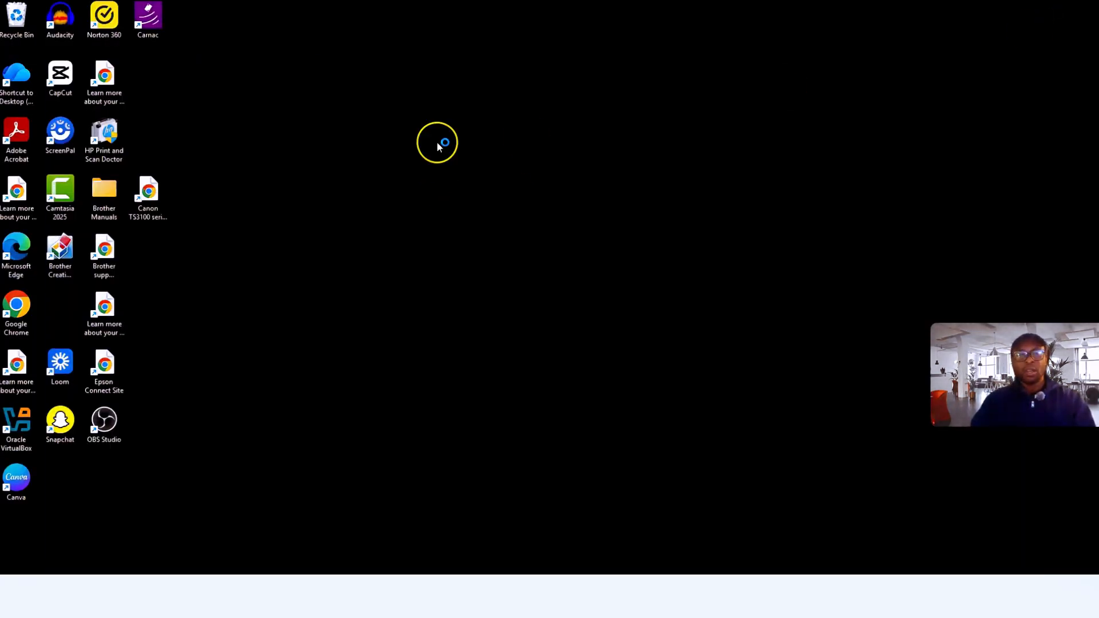
right_click(63, 81)
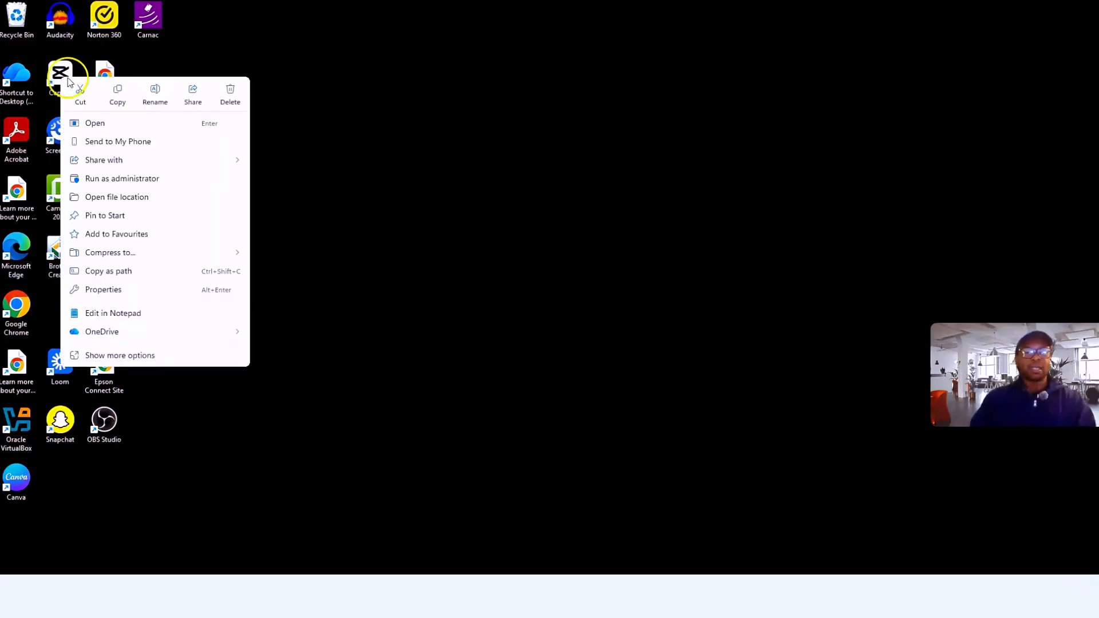
left_click(128, 124)
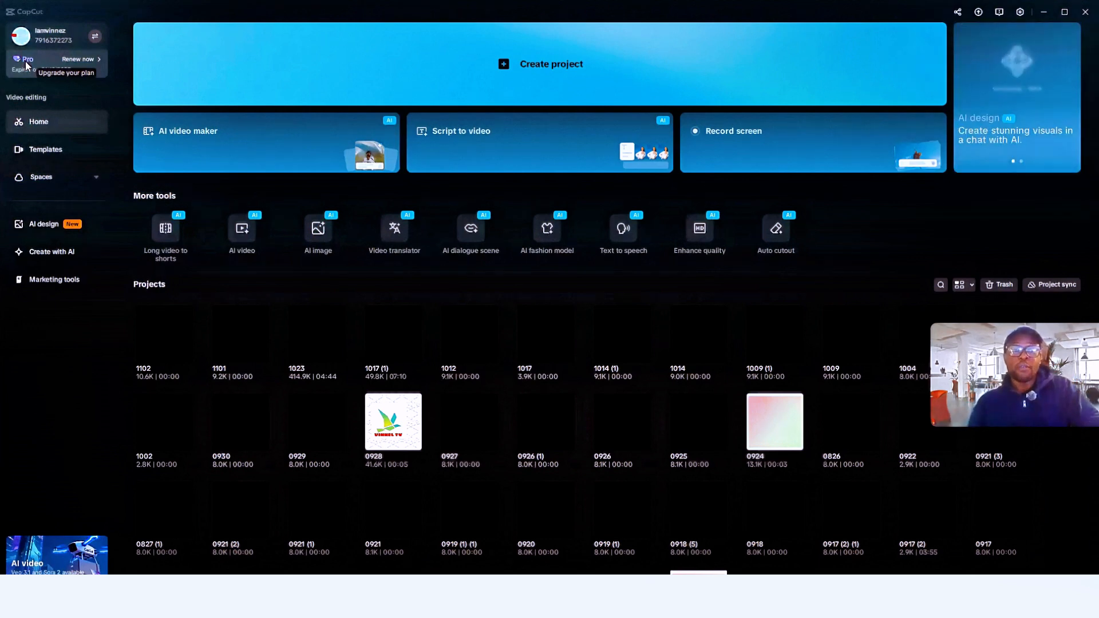
Examine the home page and the folders, projects and media stored in the personal space
left_click(52, 122)
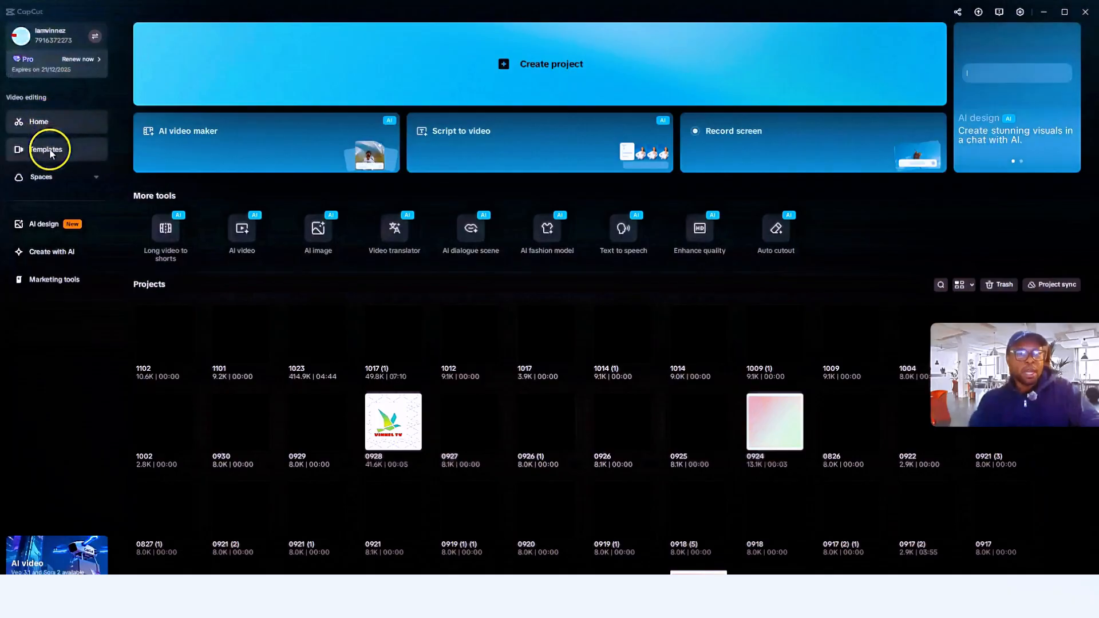
left_click(41, 178)
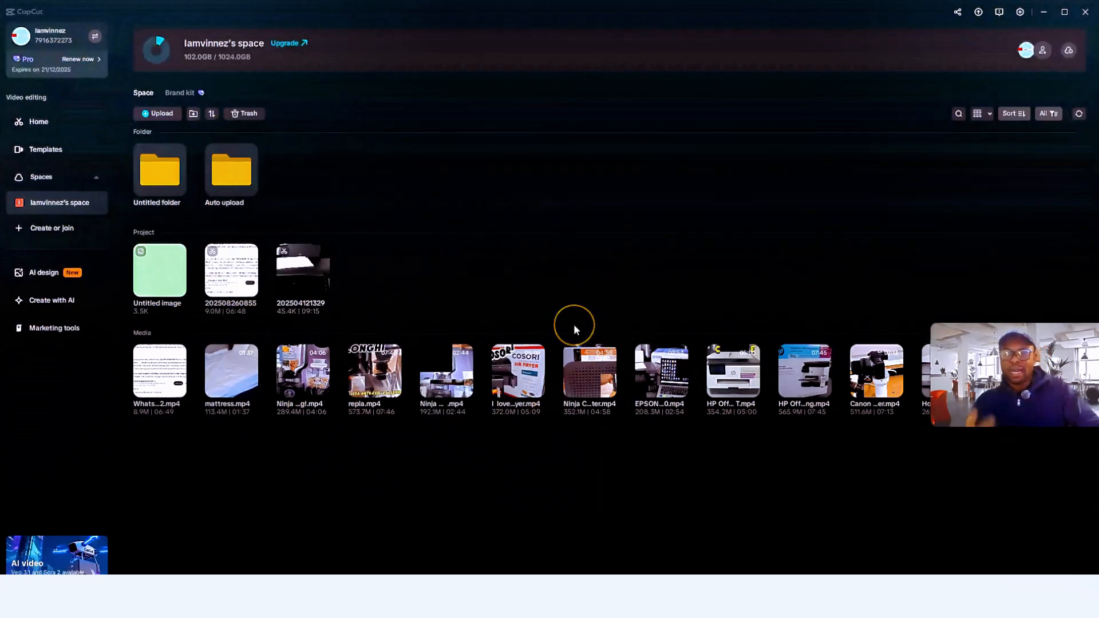
left_click(33, 182)
Browse the template library's Intro, Outro, Transition, Fitness, Vlog and For TikTok categories
left_click(33, 153)
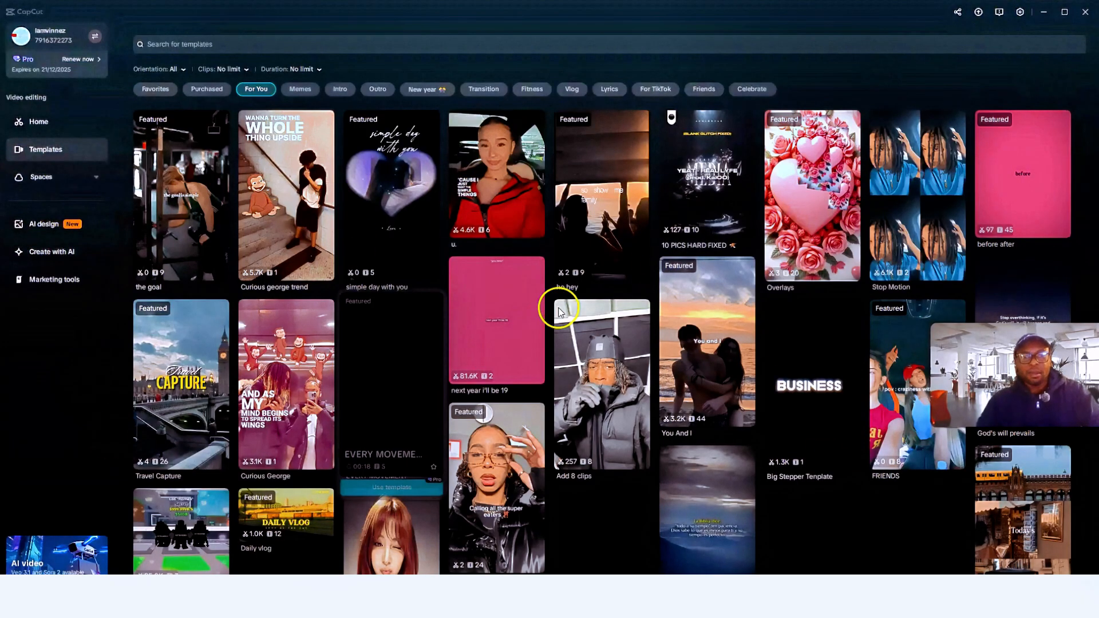
mouse_move(559, 312)
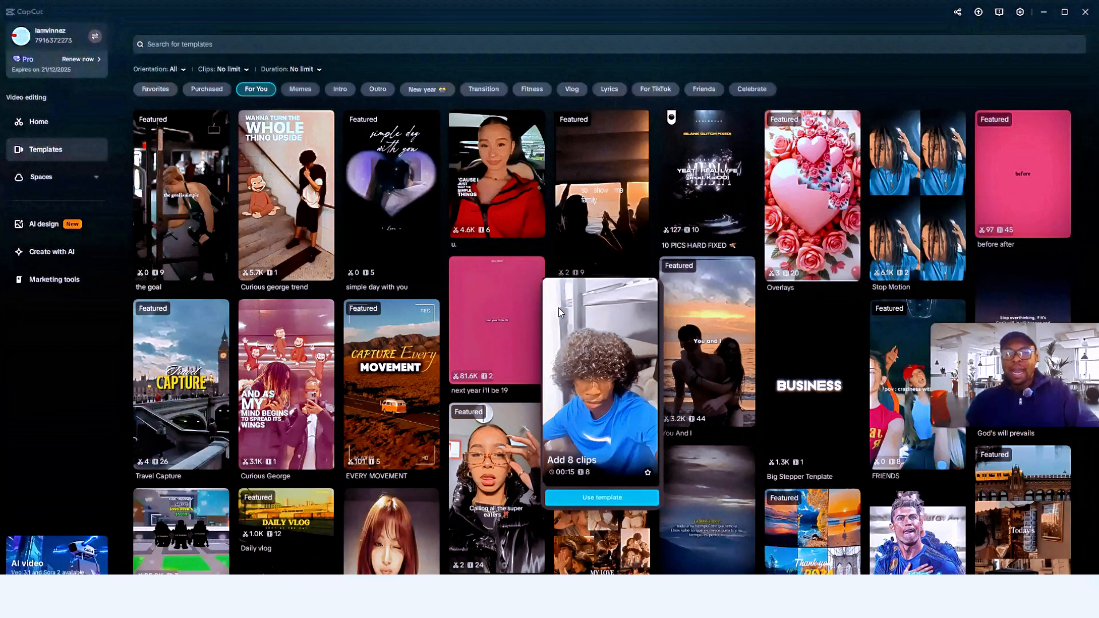
left_click(342, 90)
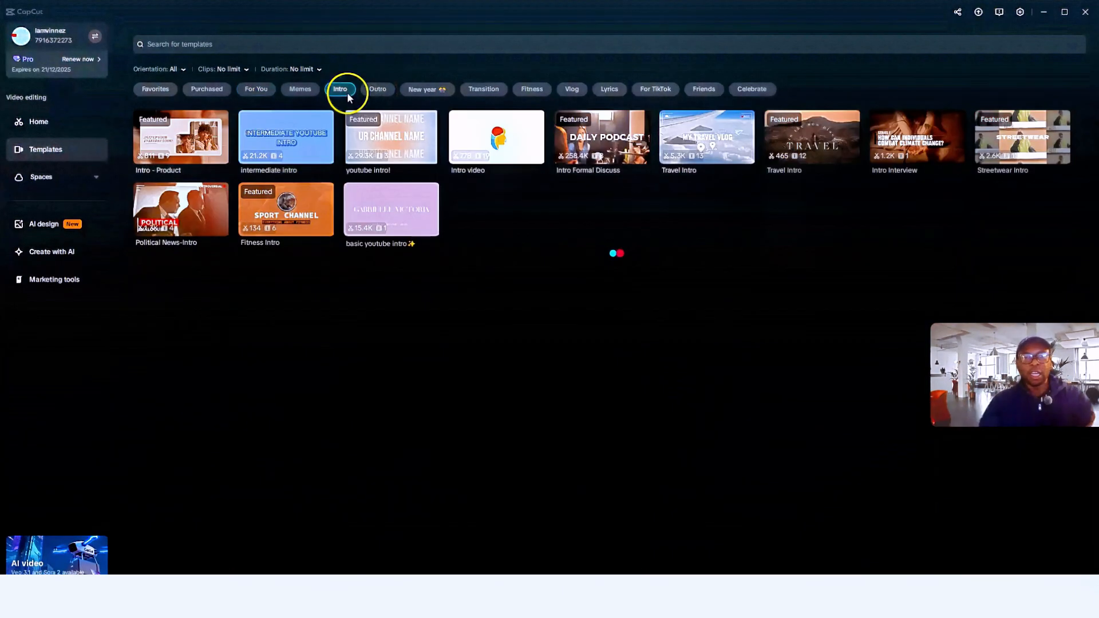
left_click(372, 90)
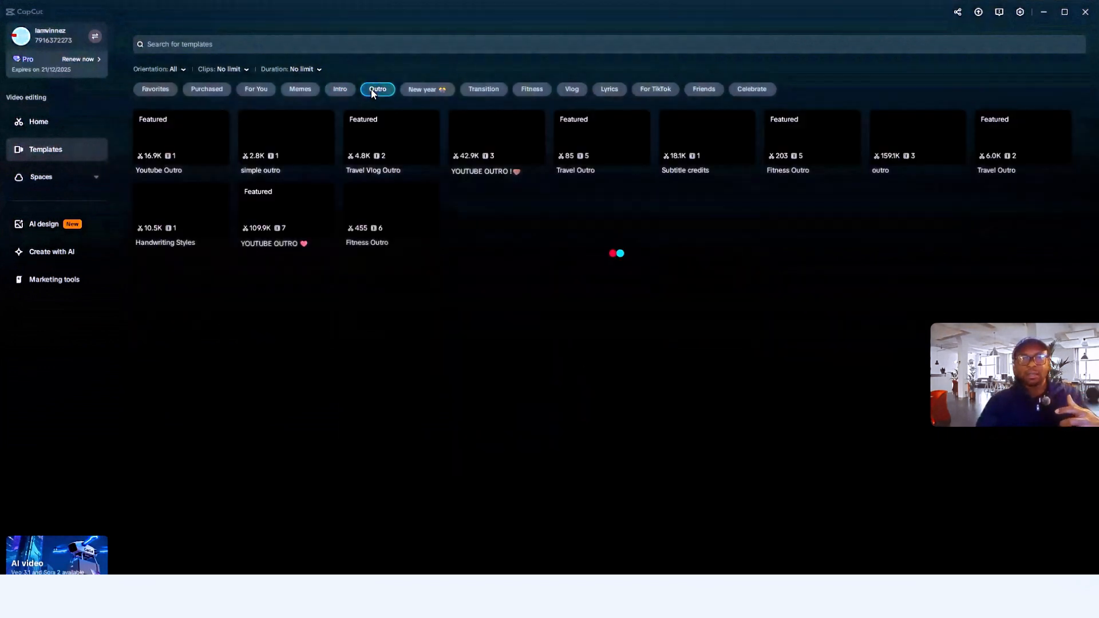
left_click(481, 91)
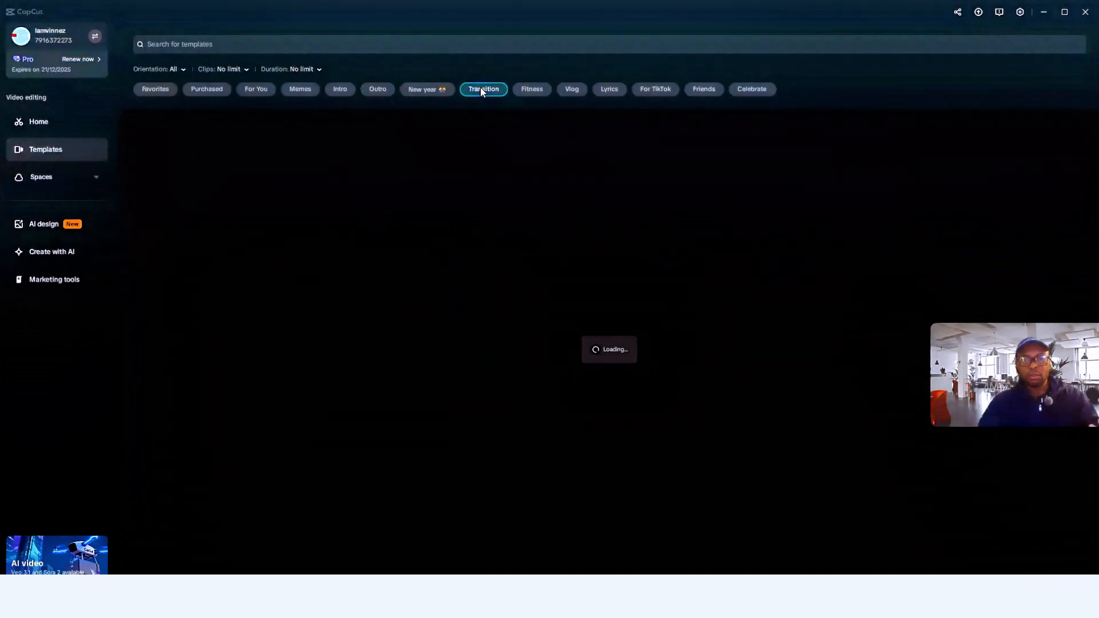
left_click(538, 92)
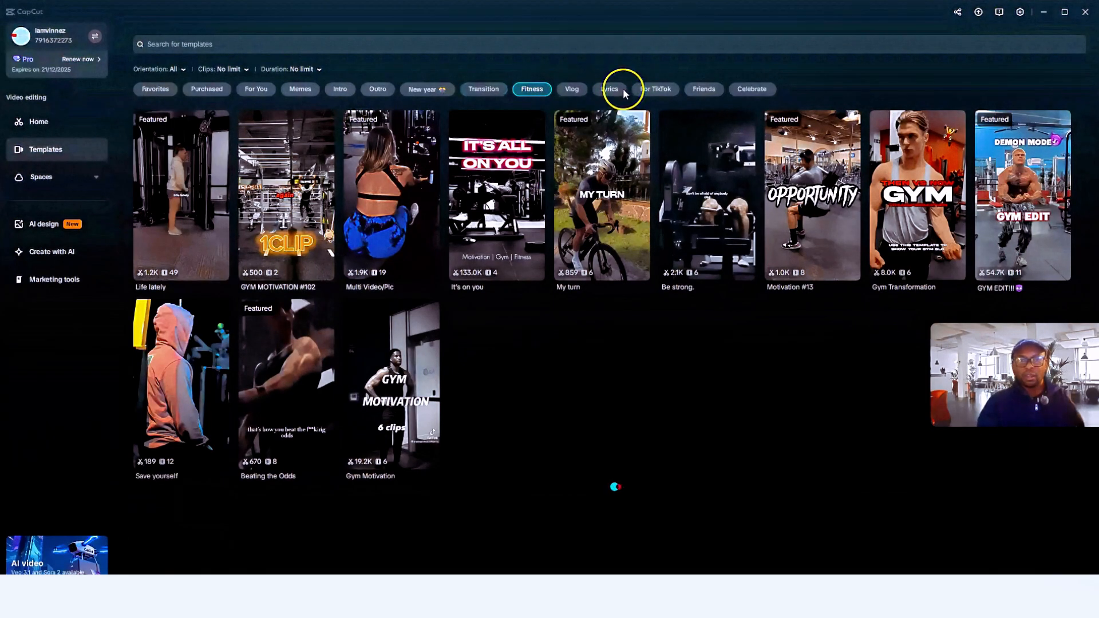
left_click(574, 90)
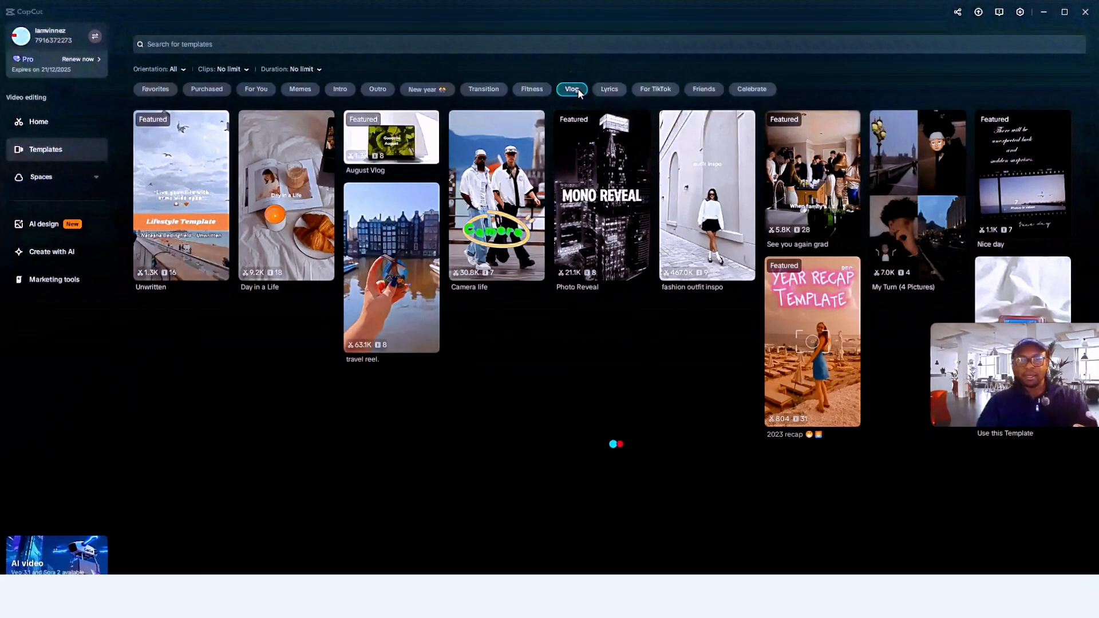
left_click(663, 89)
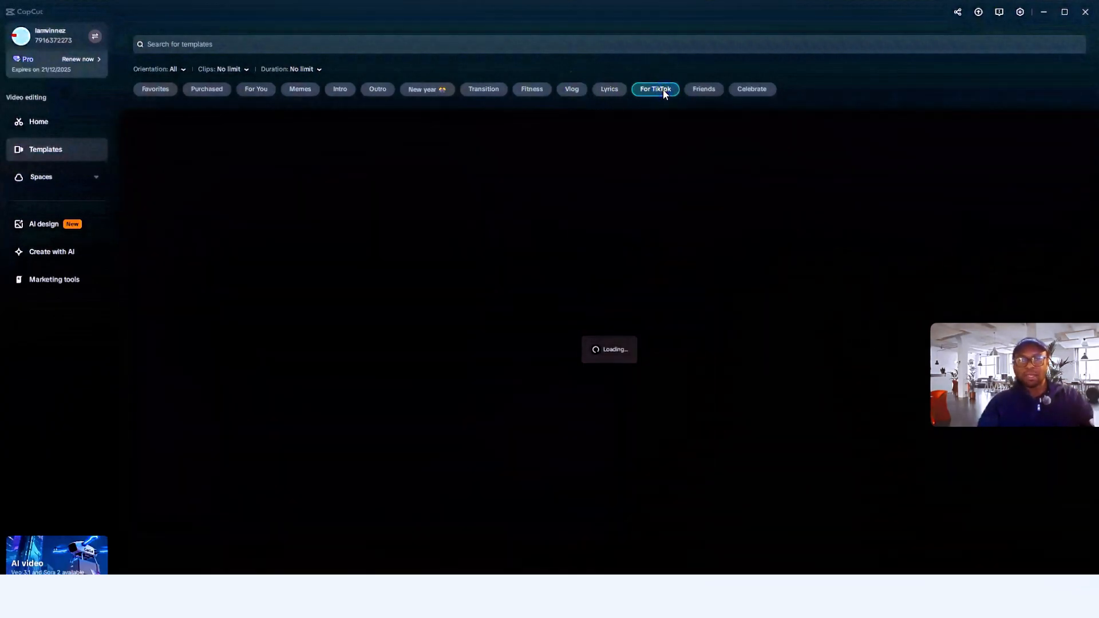
Return to the home page and create a new project, showing its media import area
left_click(47, 121)
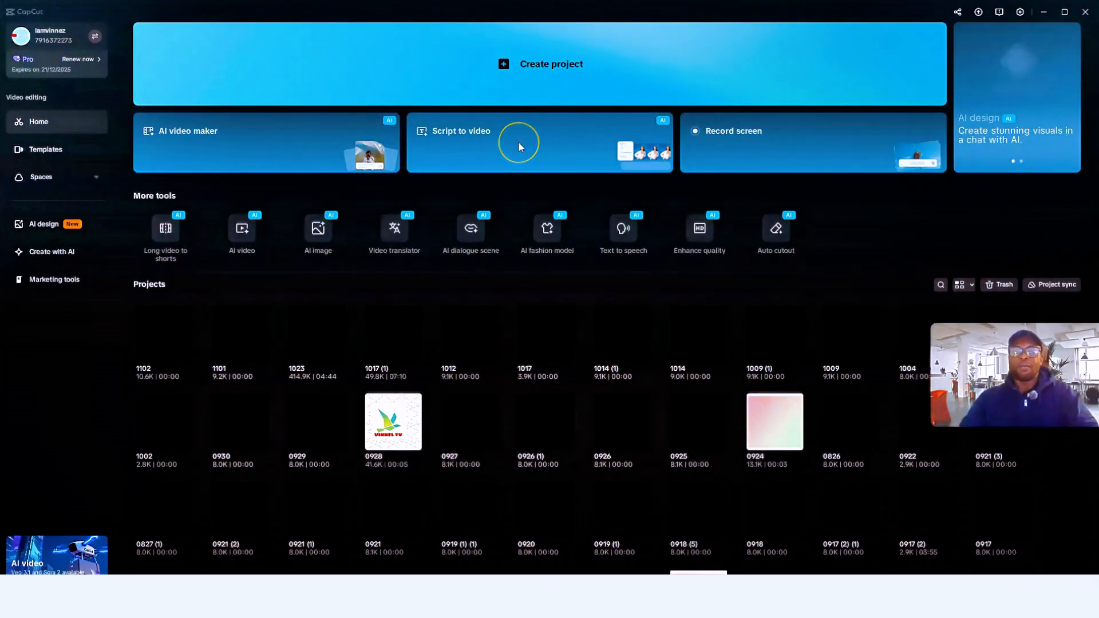
left_click(621, 64)
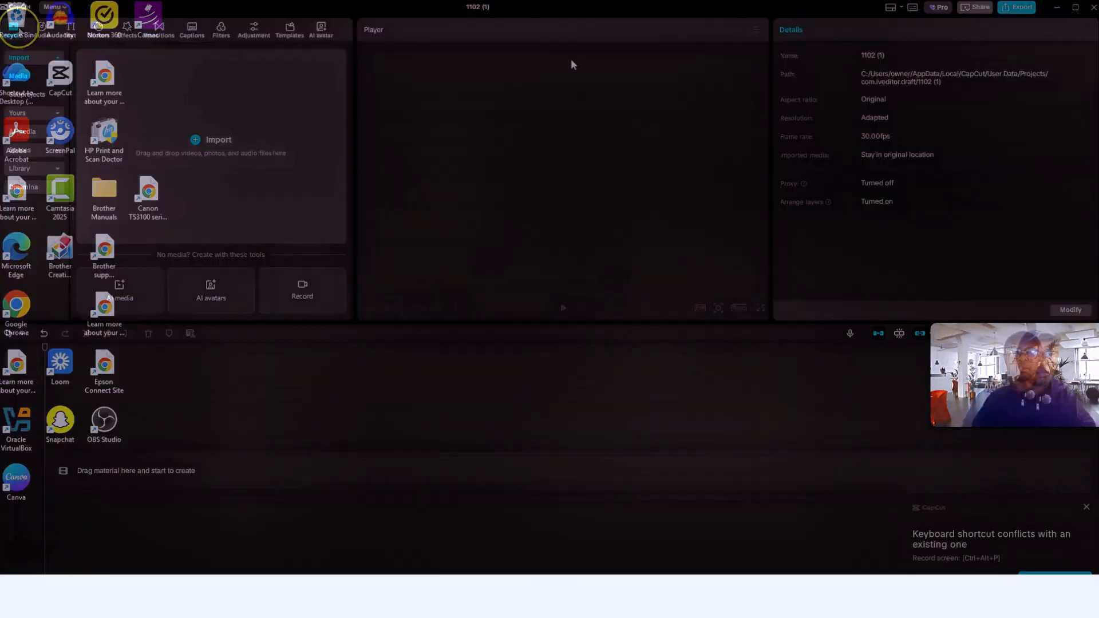
left_click(16, 31)
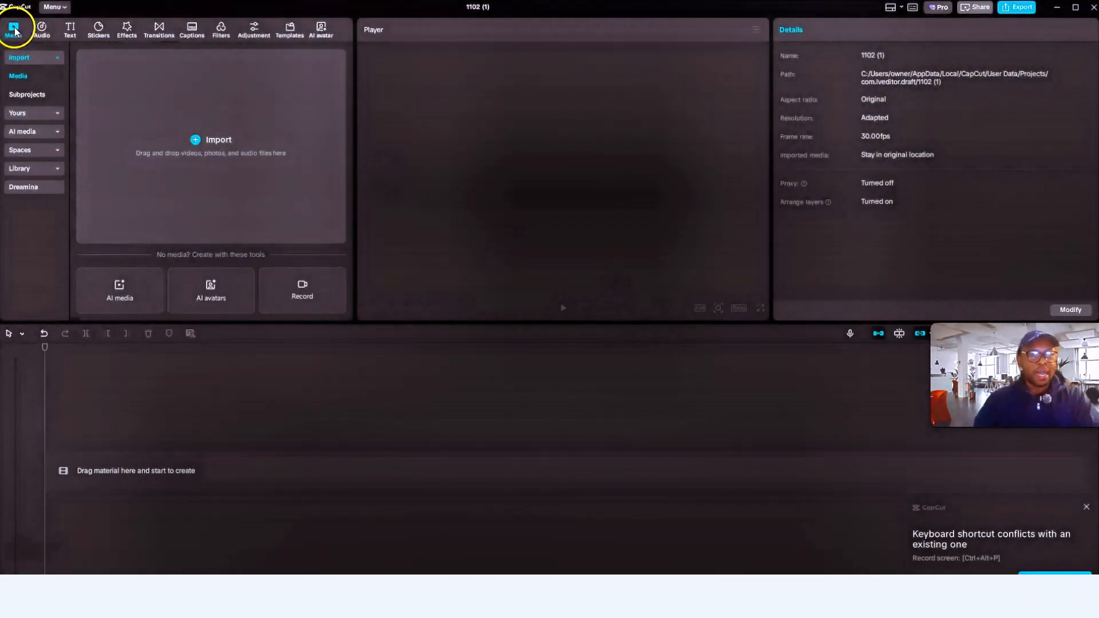
Examine the editor's application menu, including the Layout and Help options
left_click(64, 7)
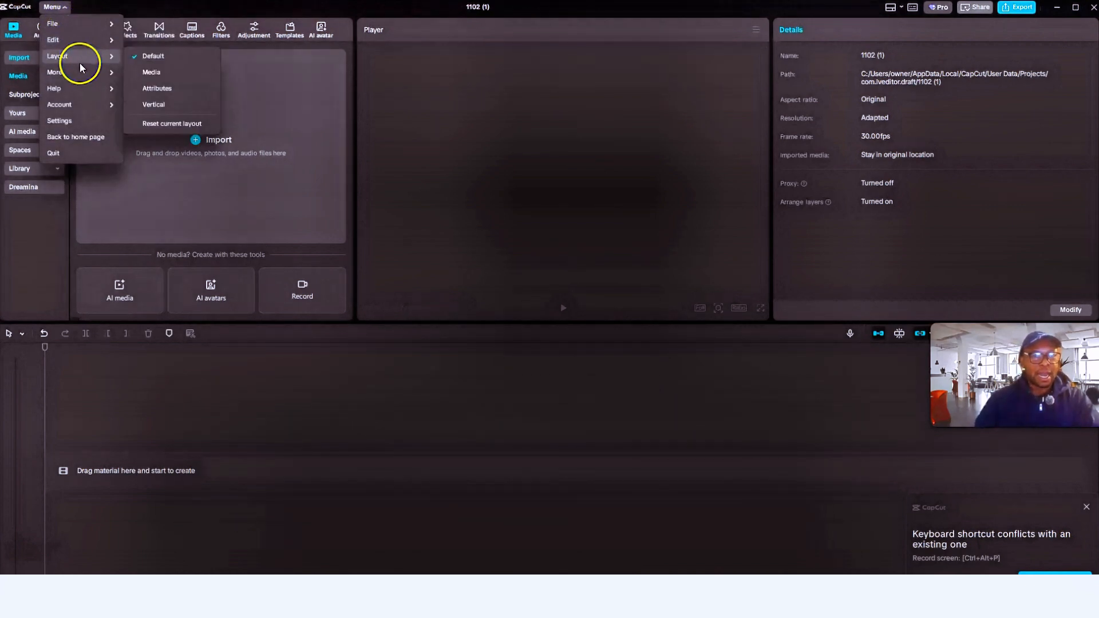
mouse_move(81, 74)
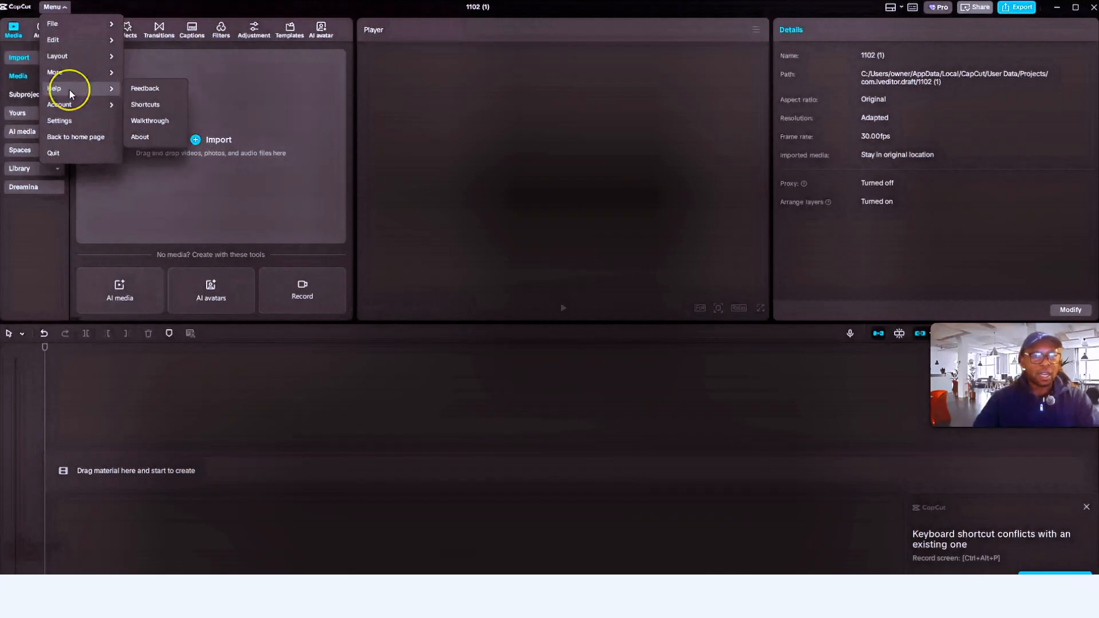
left_click(72, 122)
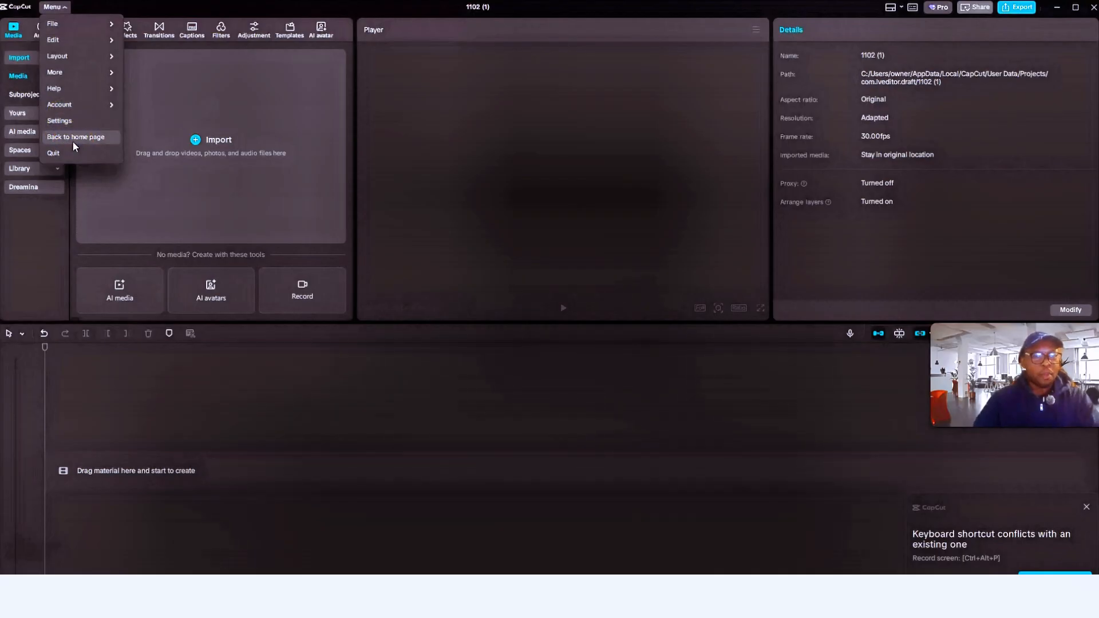
View the audio library's Hot Bgm music list, and return to the media import area
left_click(42, 34)
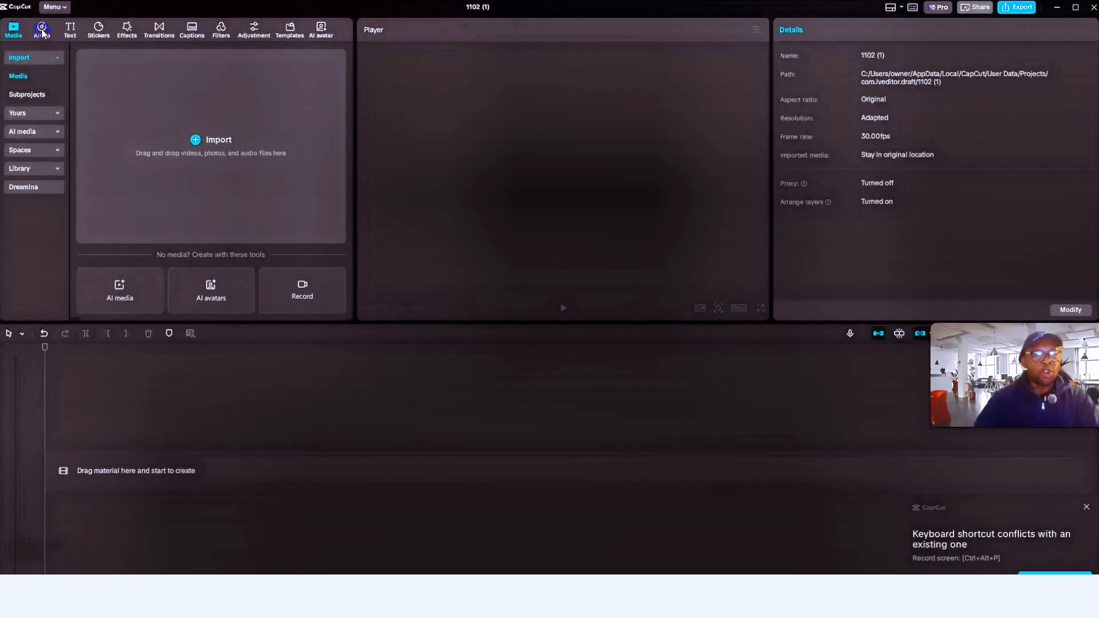
left_click(42, 31)
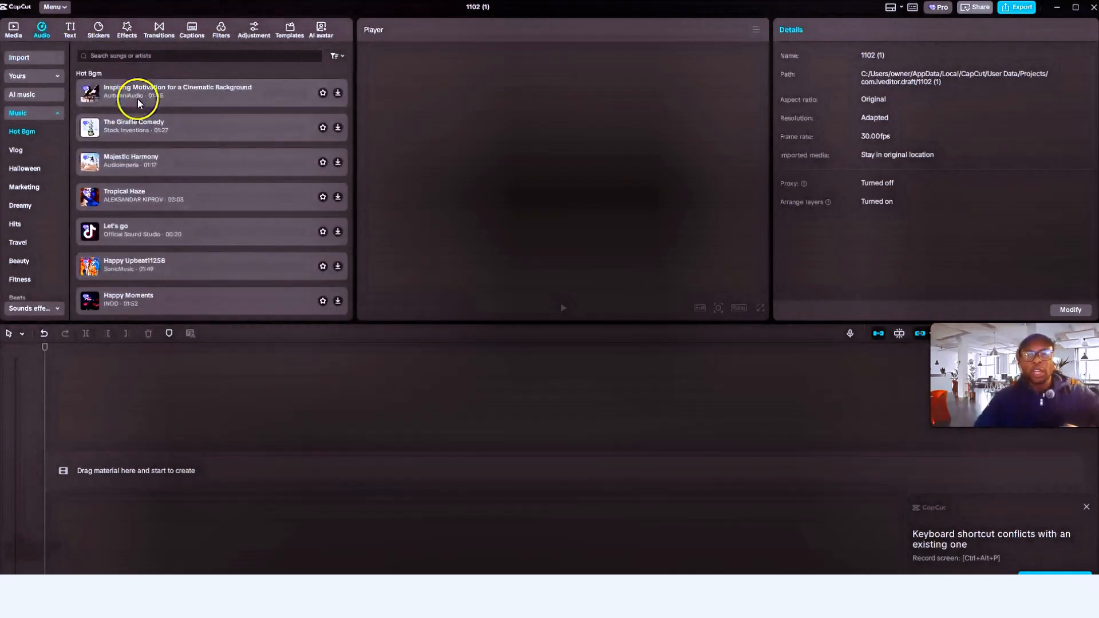
left_click(29, 57)
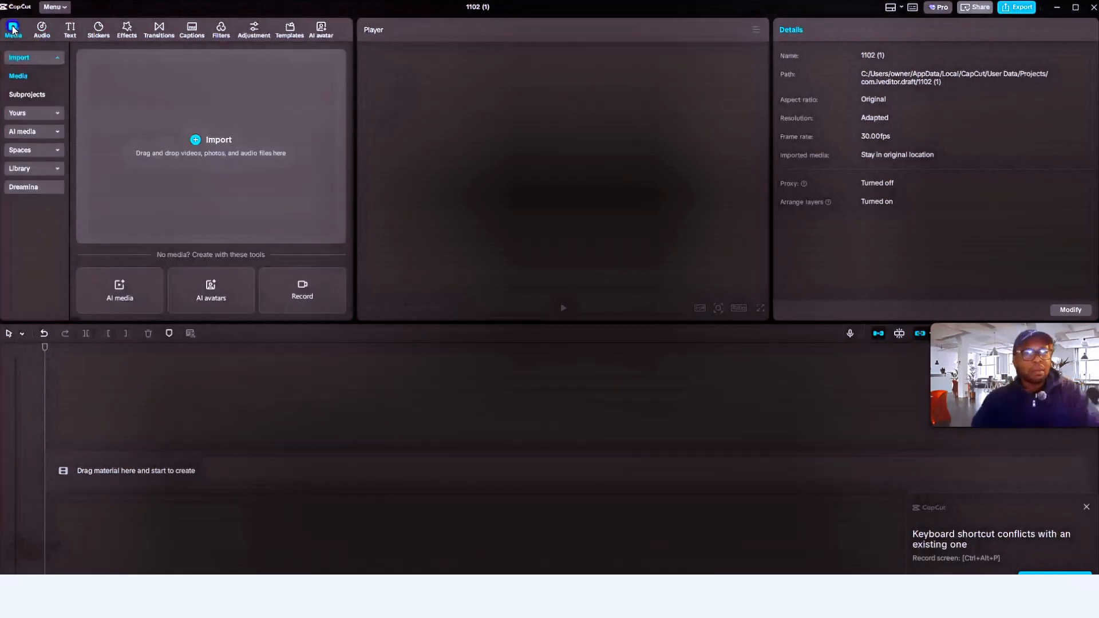
left_click(217, 143)
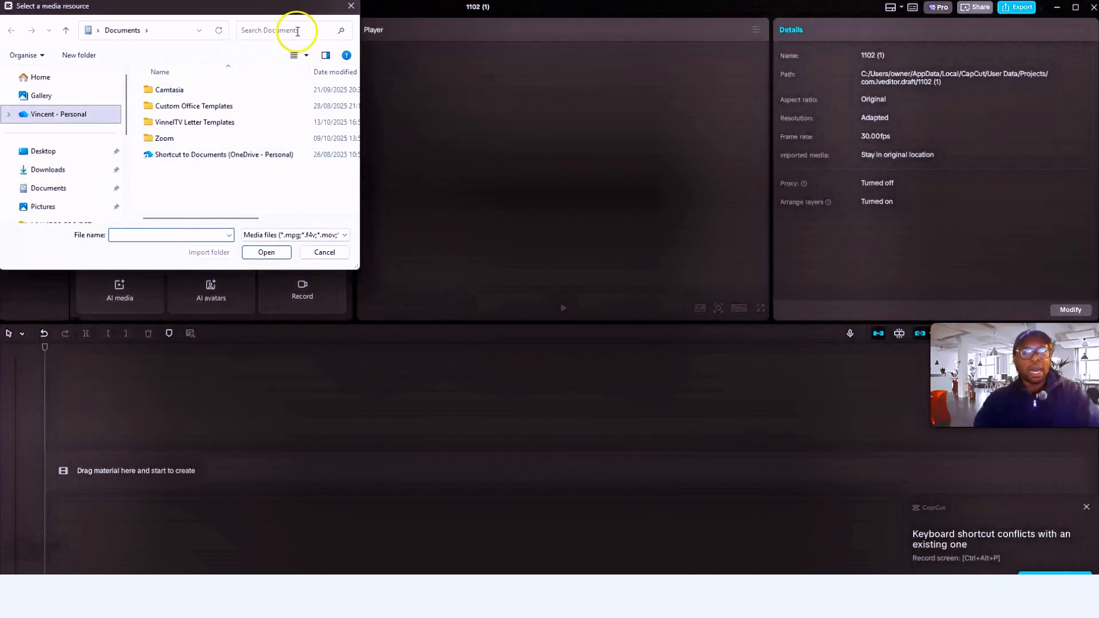
left_click(53, 173)
left_click(273, 29)
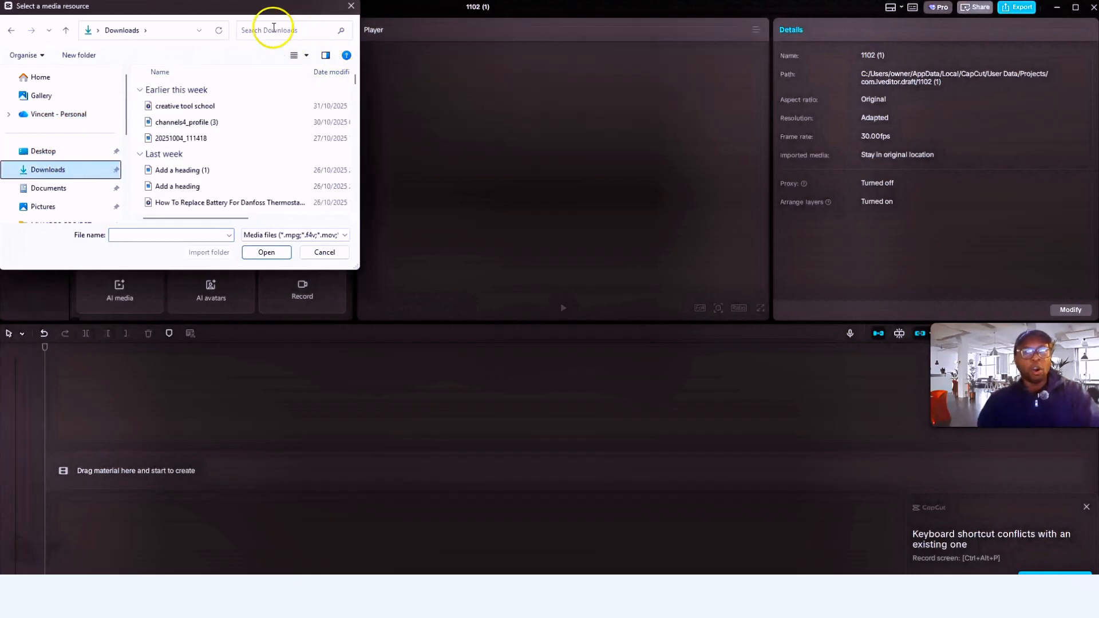
type("mu")
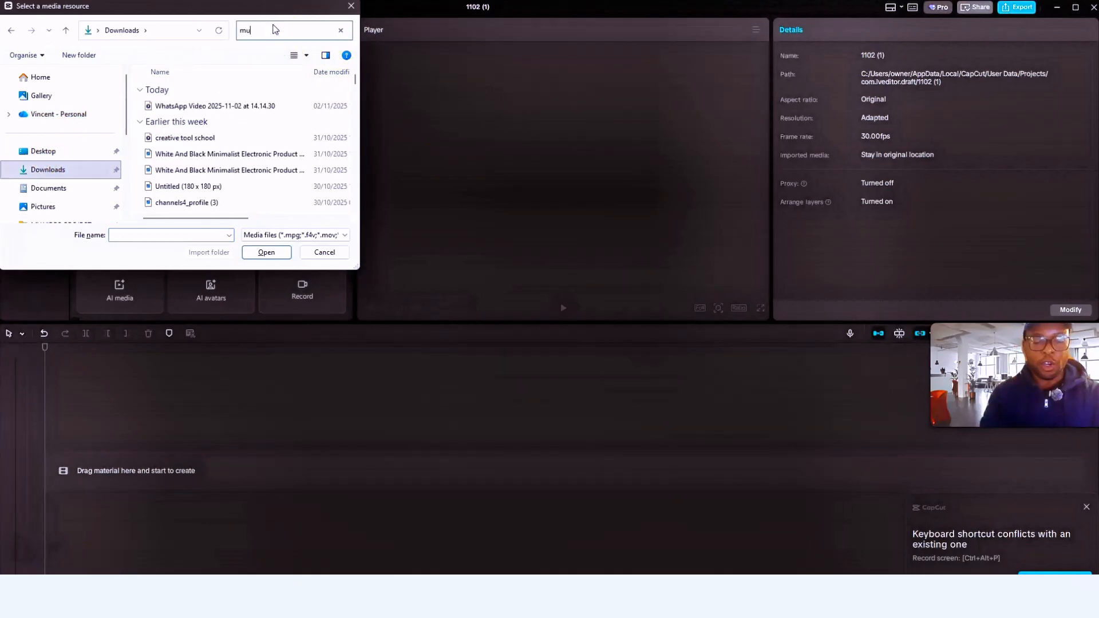
type("sic")
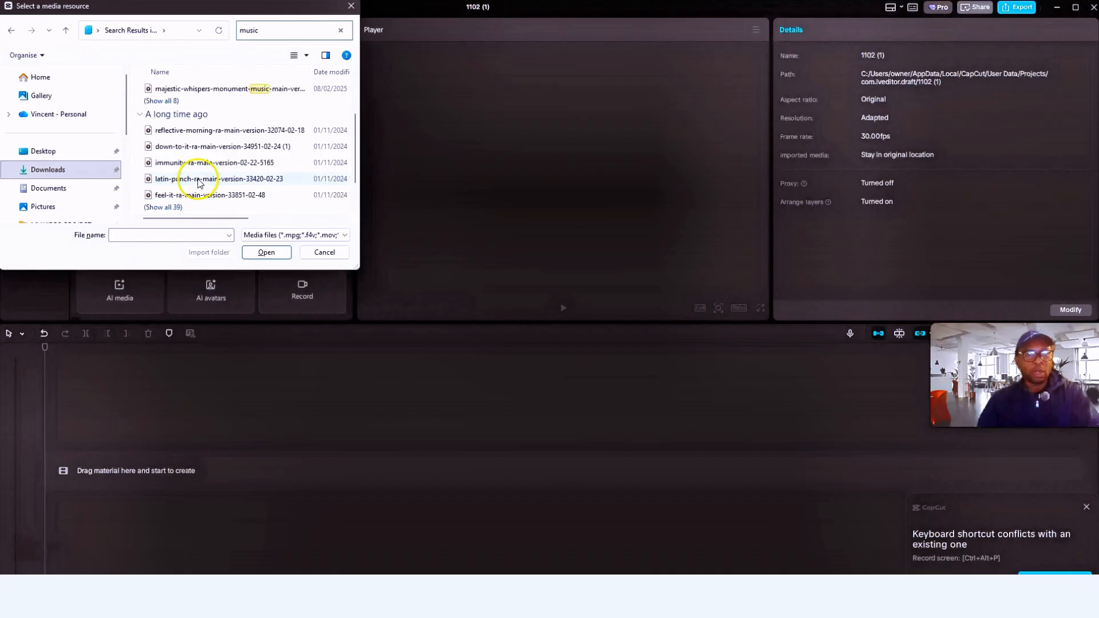
left_click(184, 147)
left_click(265, 253)
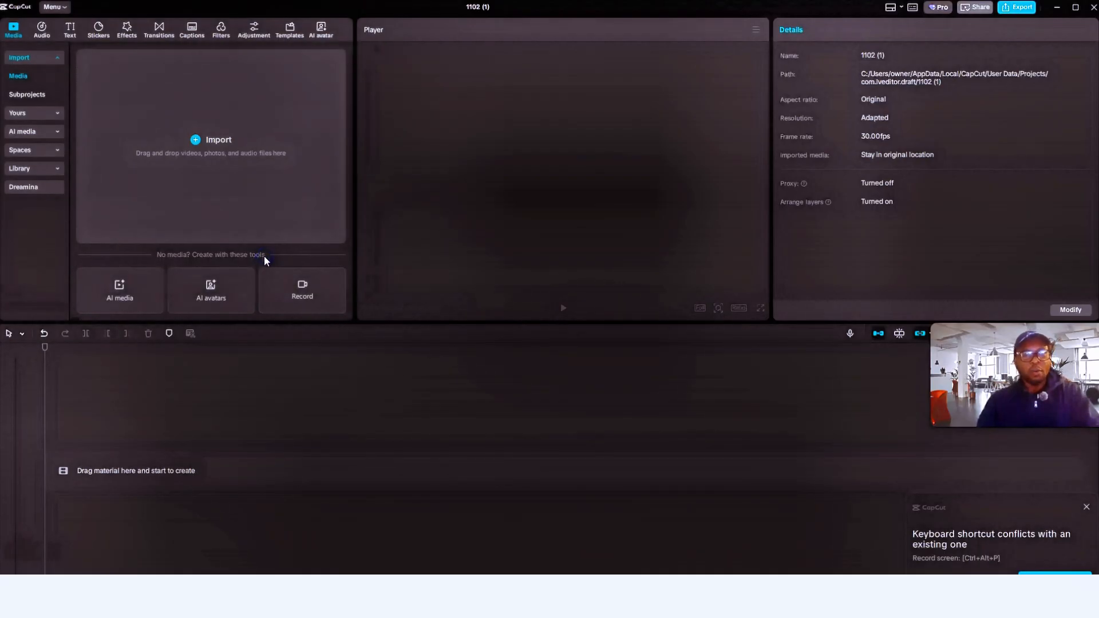
left_click(112, 118)
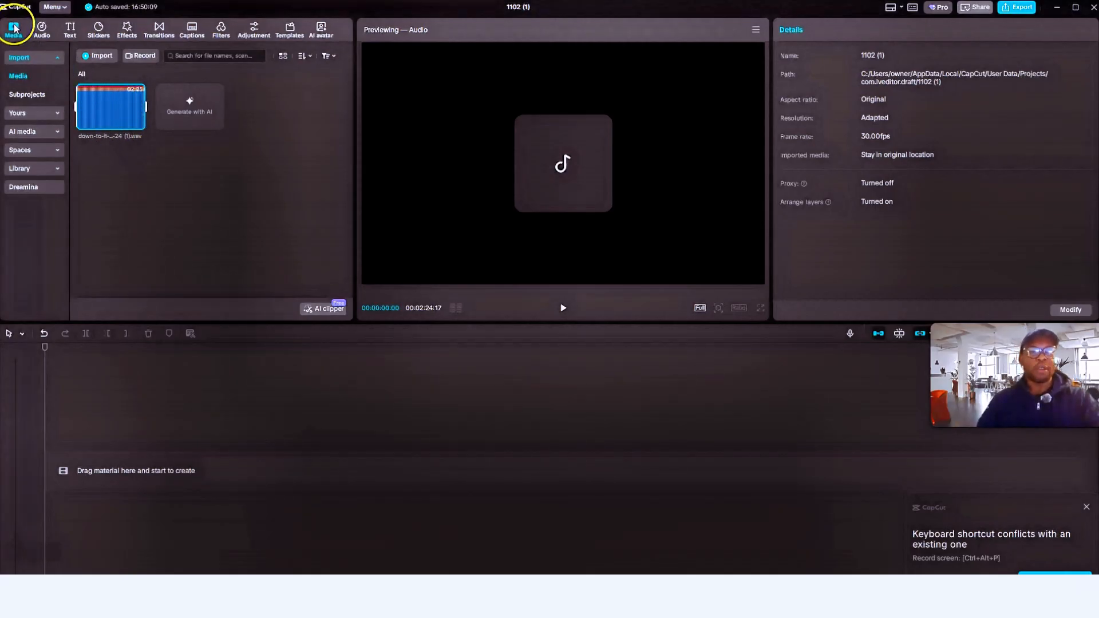
Import the video Recording #65 from the Gallery folder into the project's media
left_click(108, 56)
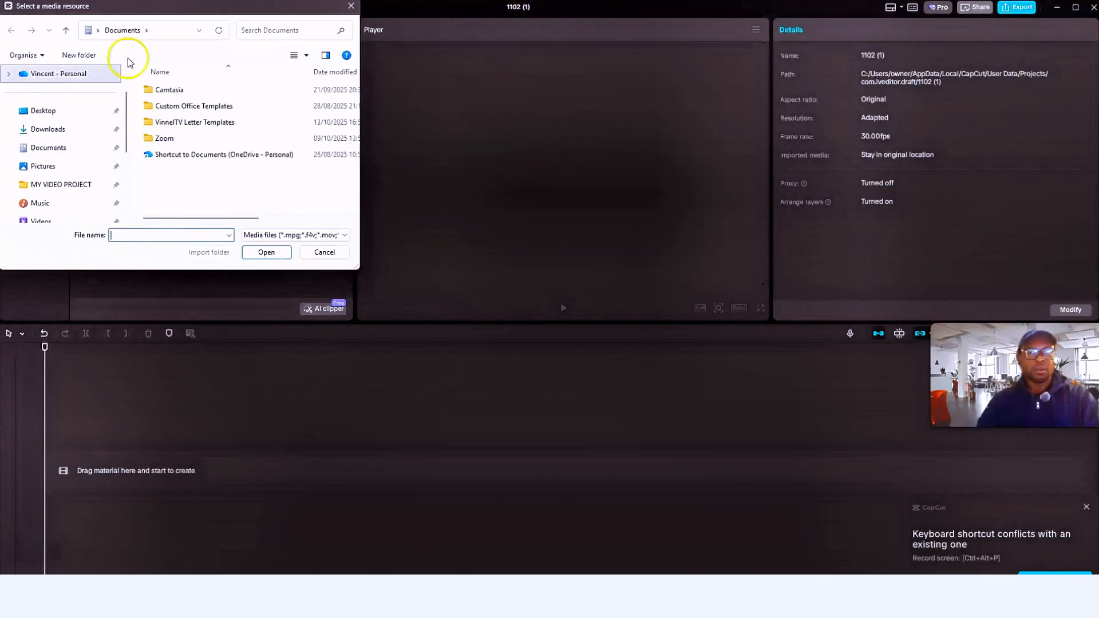
scroll(88, 141, "up", 1)
left_click(53, 97)
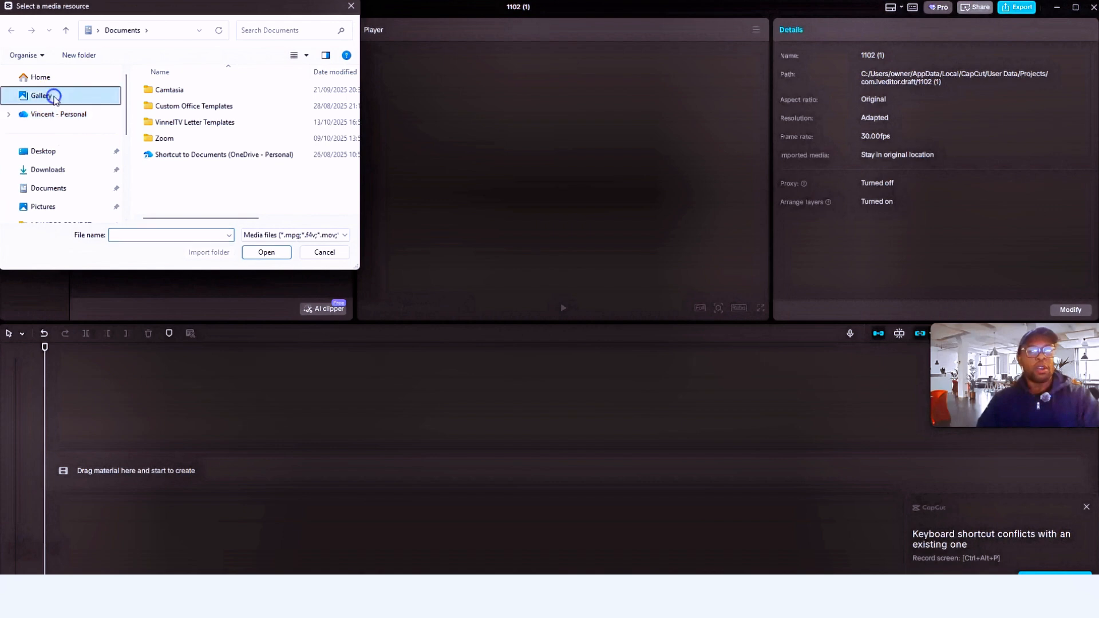
left_click(169, 190)
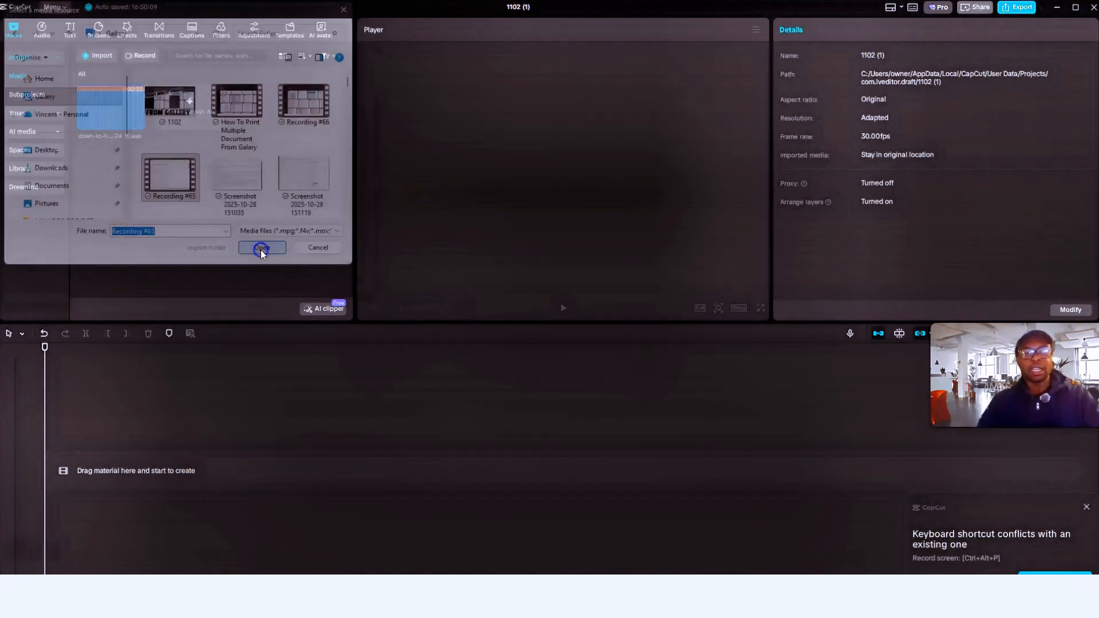
left_click(264, 252)
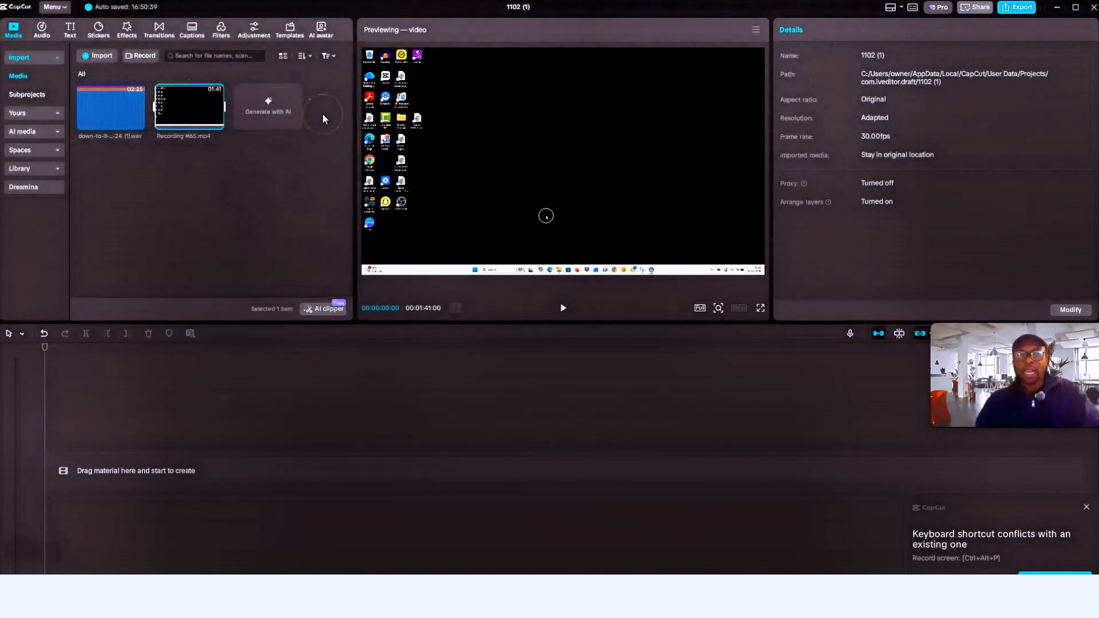
mouse_move(215, 121)
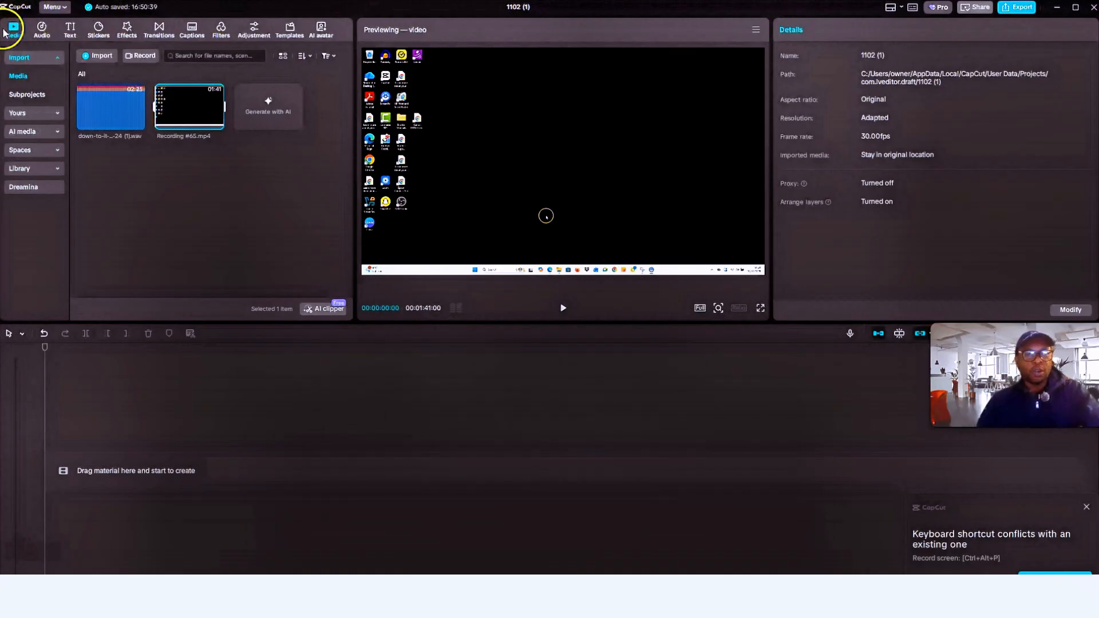
View the imported audio list, the default text option and the Trending text effects
left_click(41, 29)
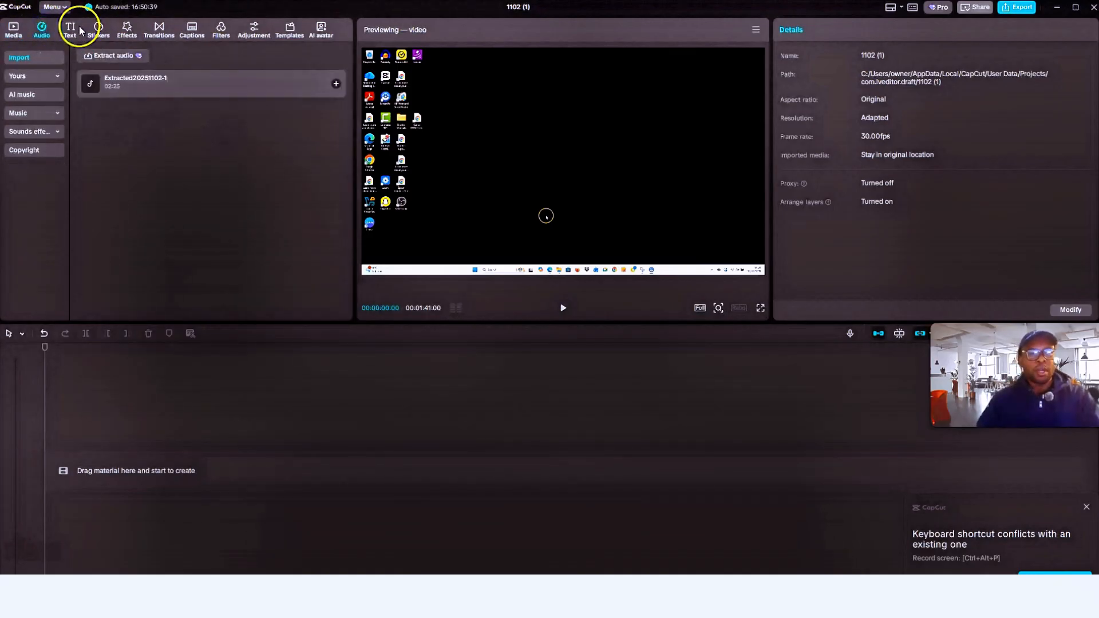
left_click(76, 29)
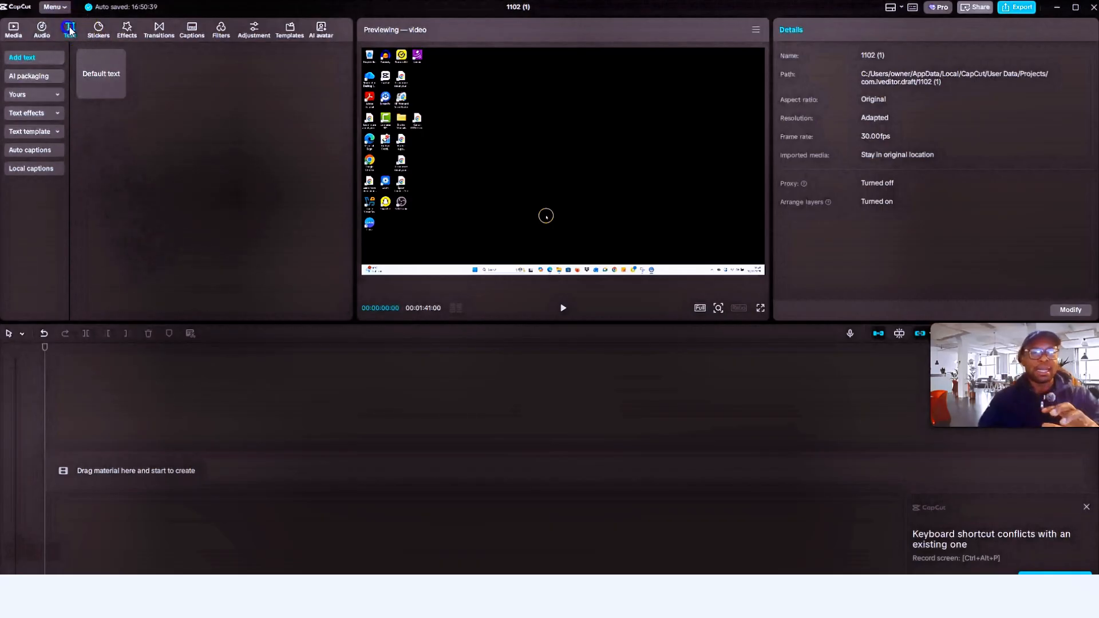
left_click(27, 60)
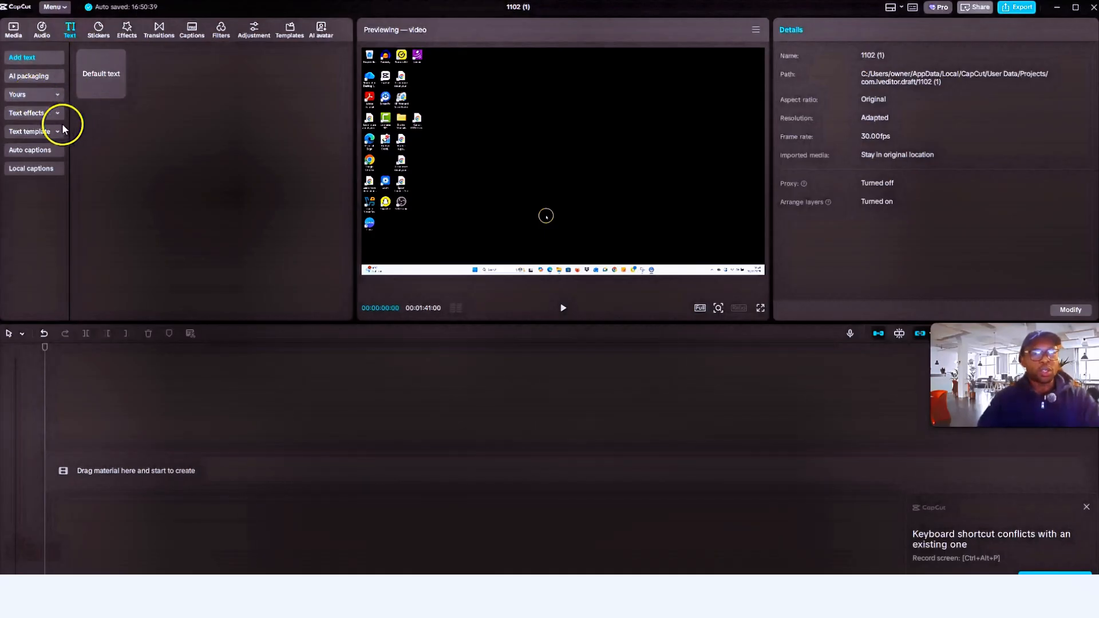
left_click(31, 114)
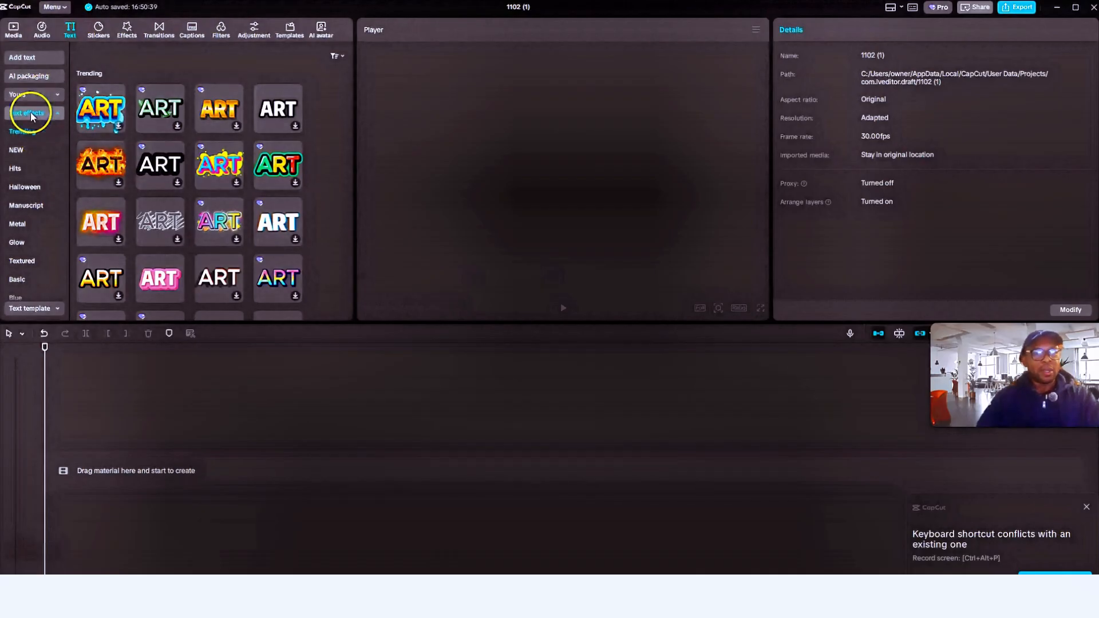
left_click(32, 114)
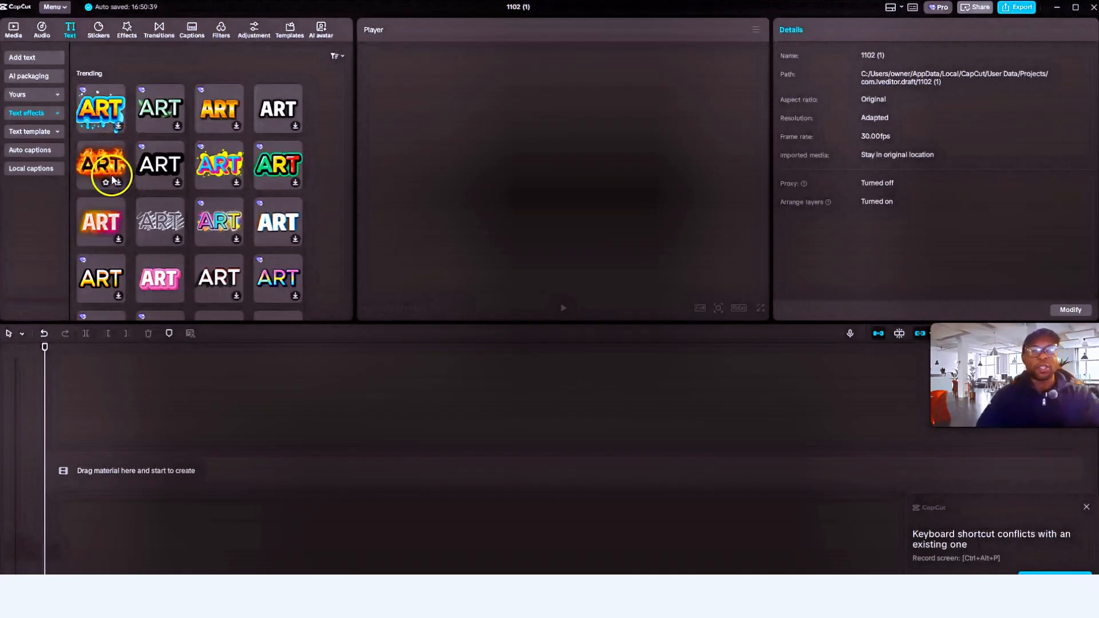
Add the Recording #65 video to the timeline and select its clip
left_click(13, 29)
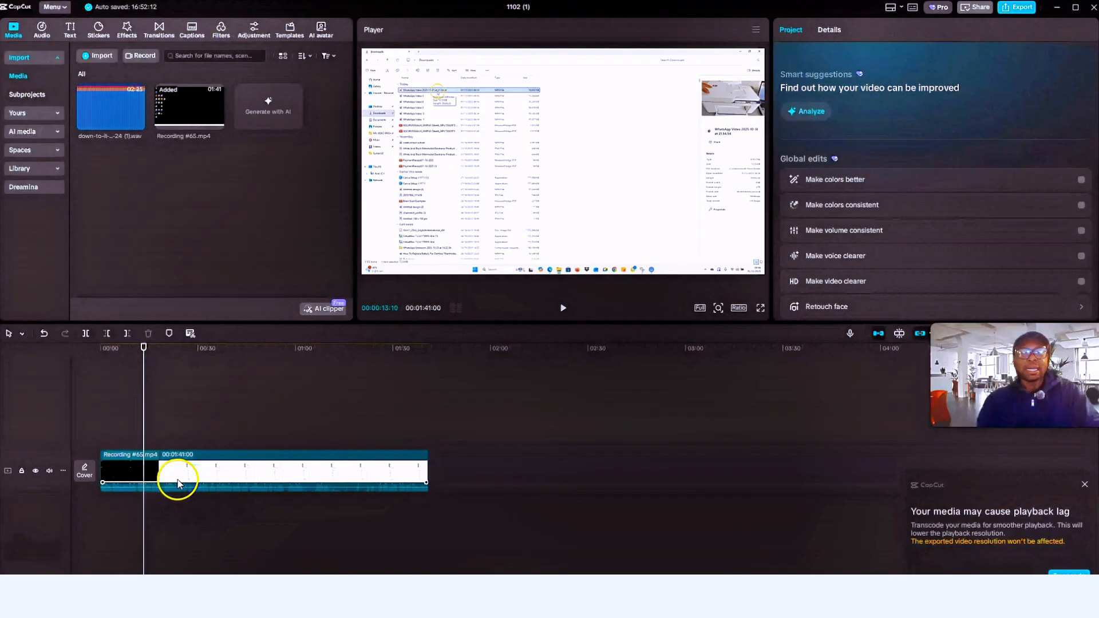
left_click(178, 483)
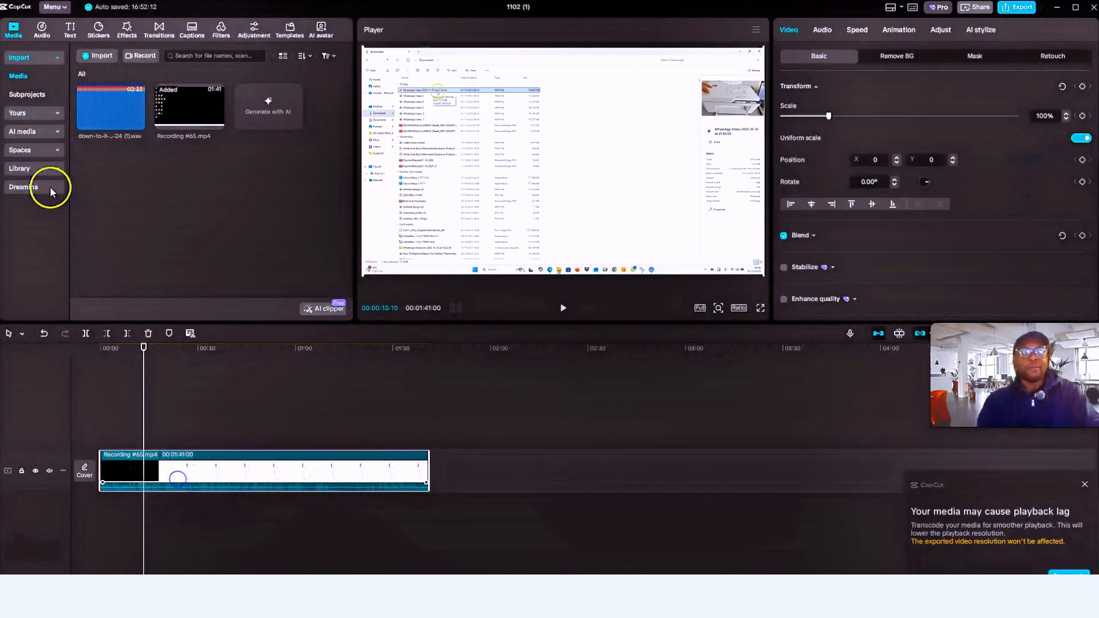
Place the first Trending text effect above the recording near 13 seconds, then centre it in the preview and shrink it to about 55% scale
left_click(70, 27)
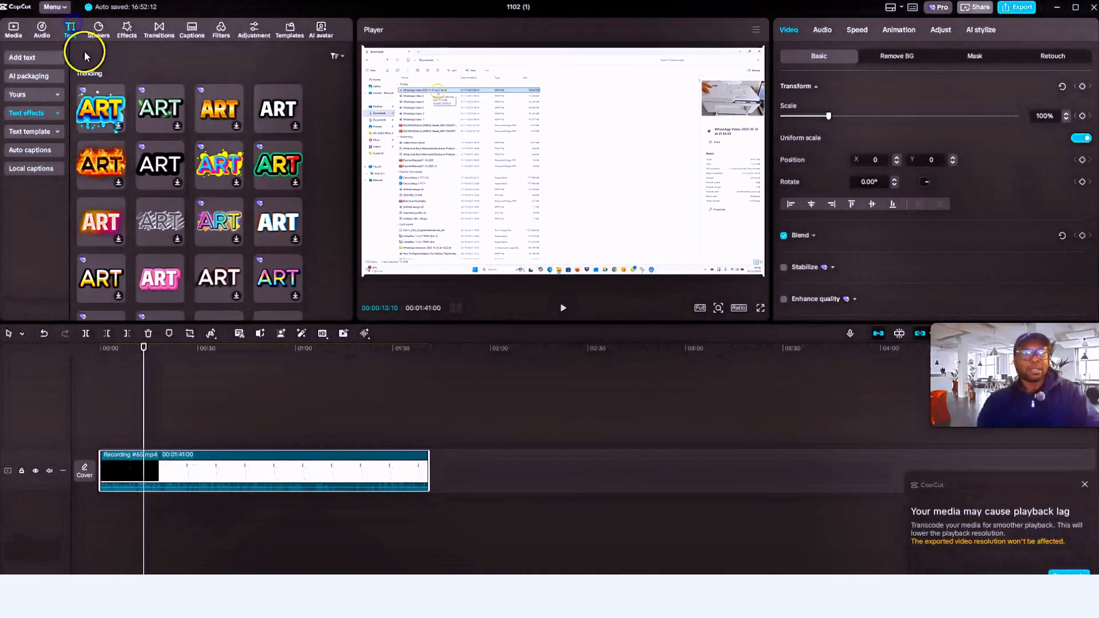
left_click_drag(103, 115, 165, 443)
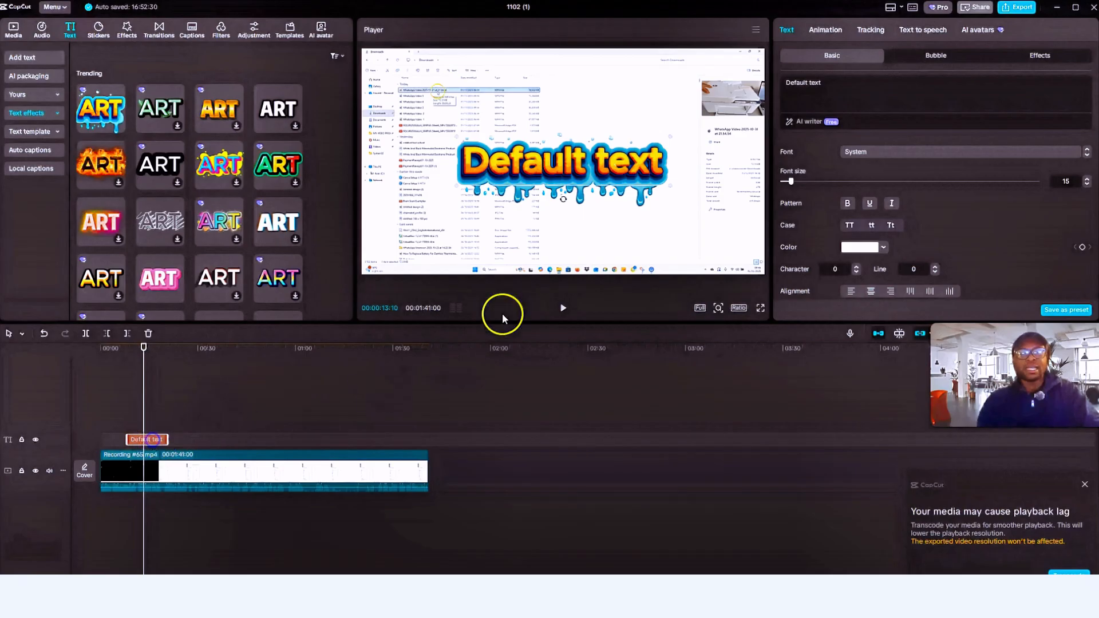
left_click_drag(538, 185, 515, 207)
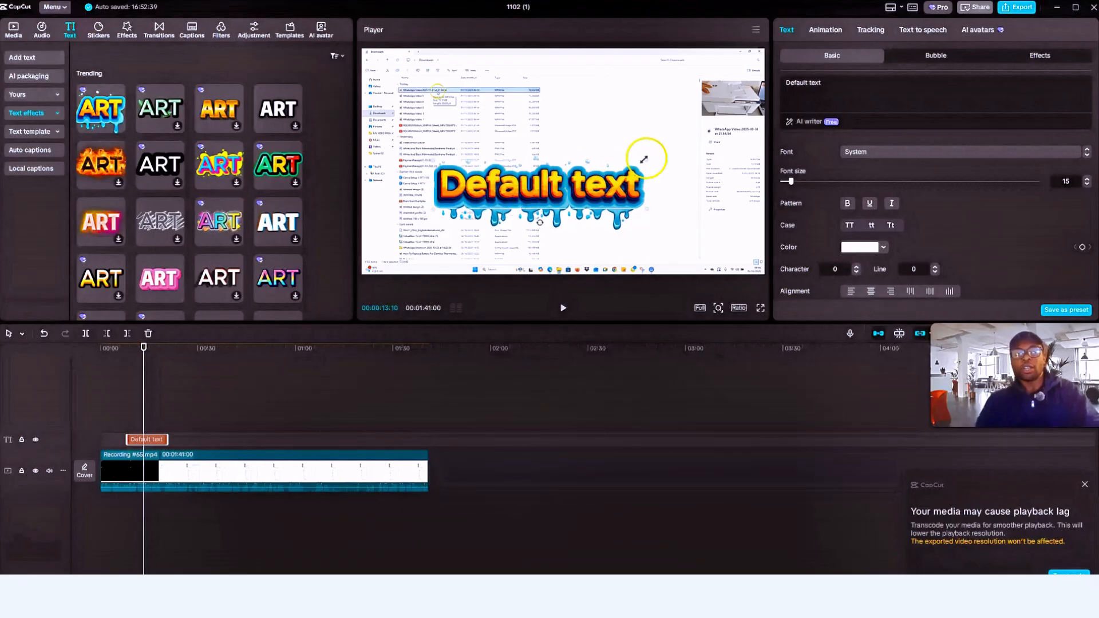
left_click_drag(646, 158, 582, 172)
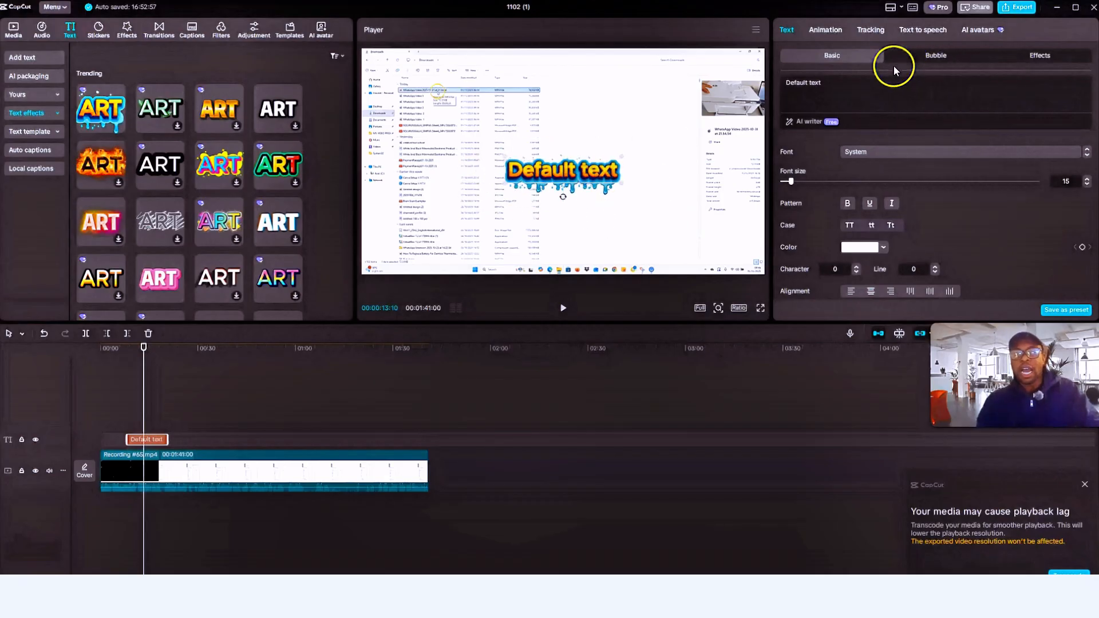
Replace the default wording of the text clip with "CREATIVE TOOL SCHOOL"
left_click(837, 88)
key("BackSpace")
key("BackSpace")
key("BackSpace")
key("BackSpace")
key("BackSpace")
key("BackSpace")
key("BackSpace")
key("BackSpace")
key("BackSpace")
key("BackSpace")
key("BackSpace")
key("BackSpace")
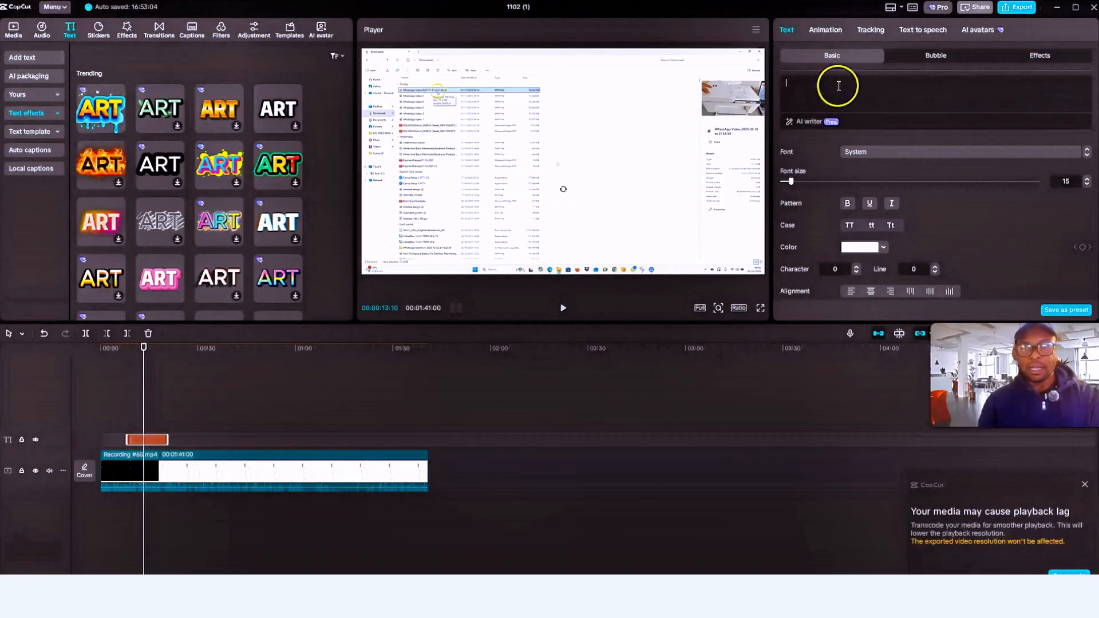
type("CREA")
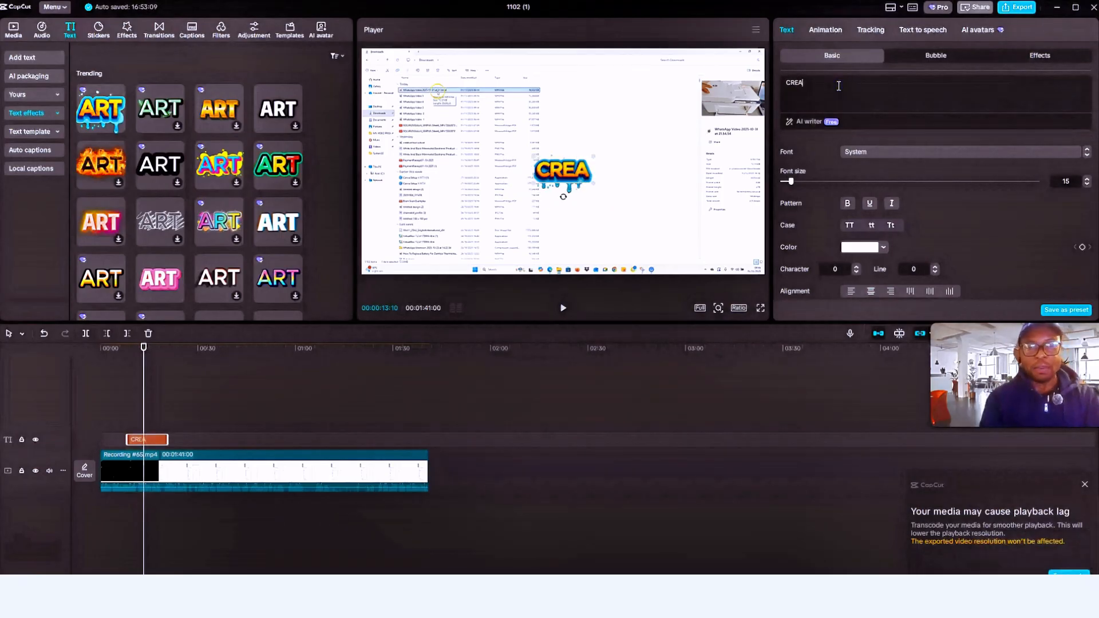
type("TIVE")
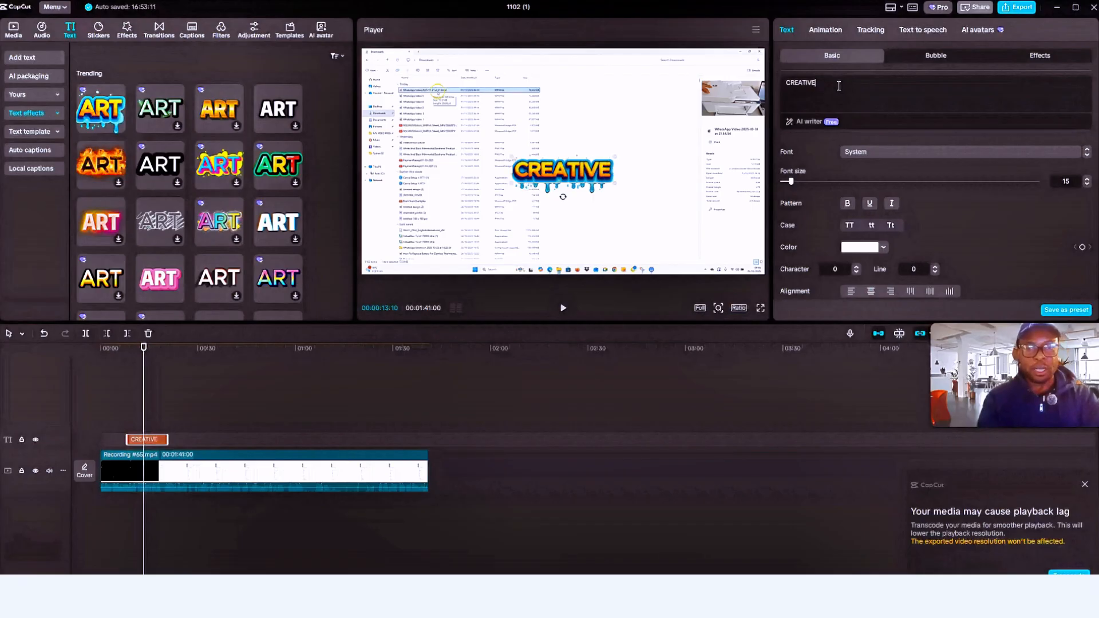
type(" TOOL SCHOOL")
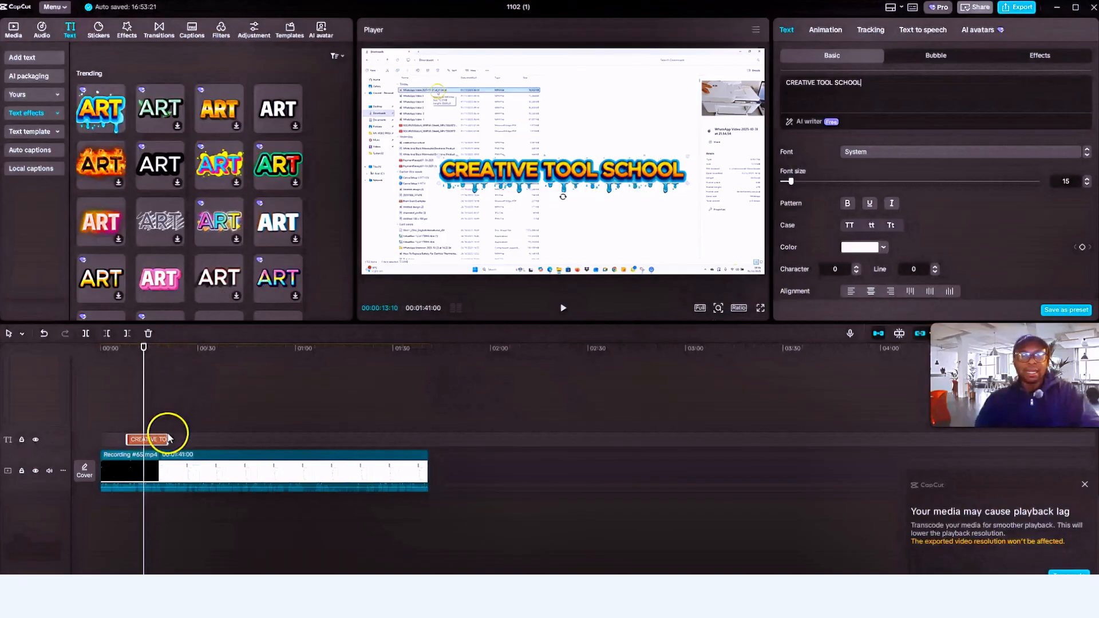
Try the yellow, red, orange, blue, green and black preset styles on the CREATIVE TOOL SCHOOL text near 14 seconds
left_click(156, 400)
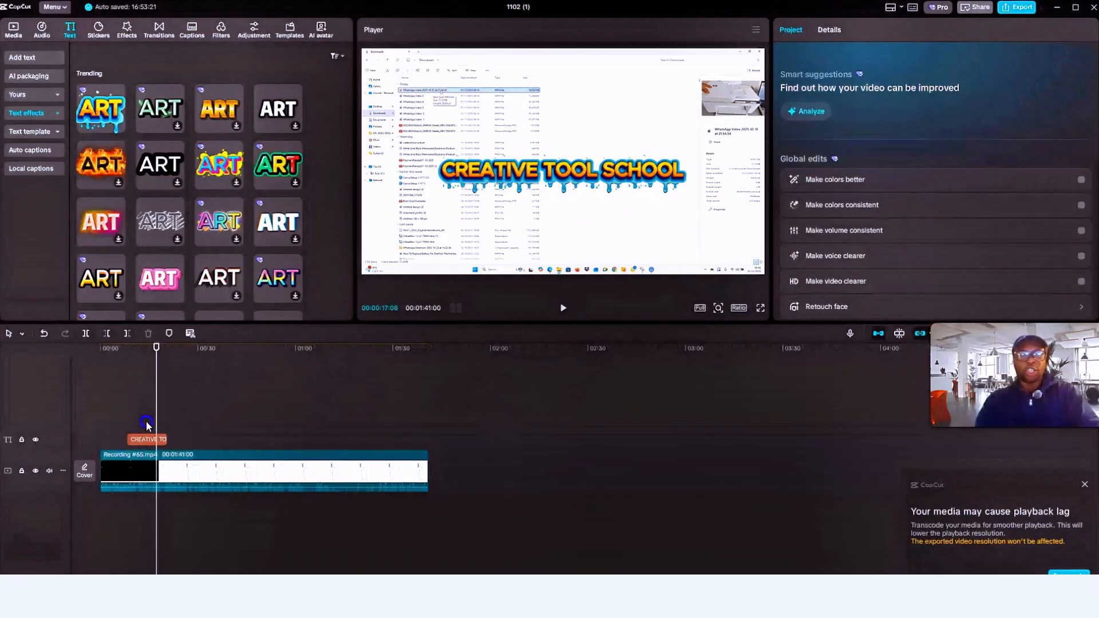
left_click(146, 424)
left_click(147, 441)
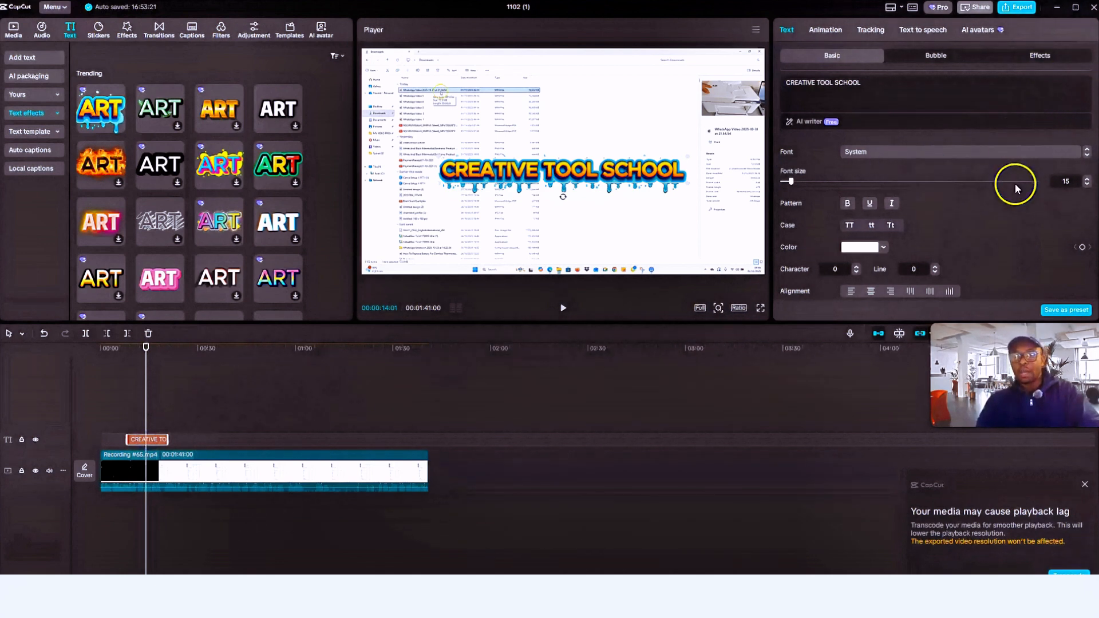
scroll(1014, 183, "down", 3)
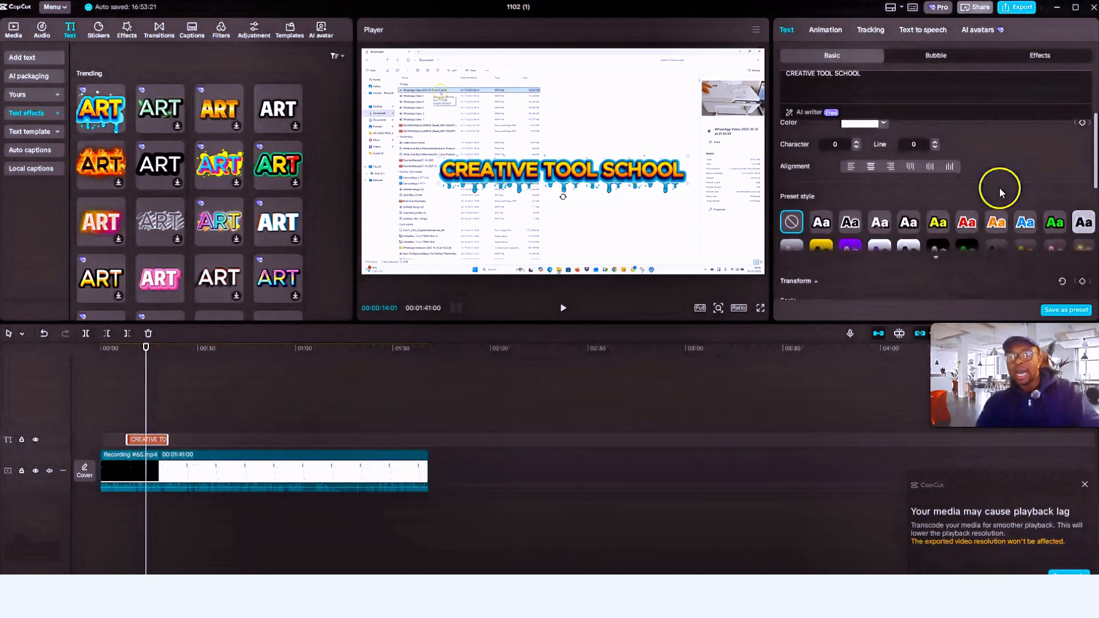
left_click(937, 227)
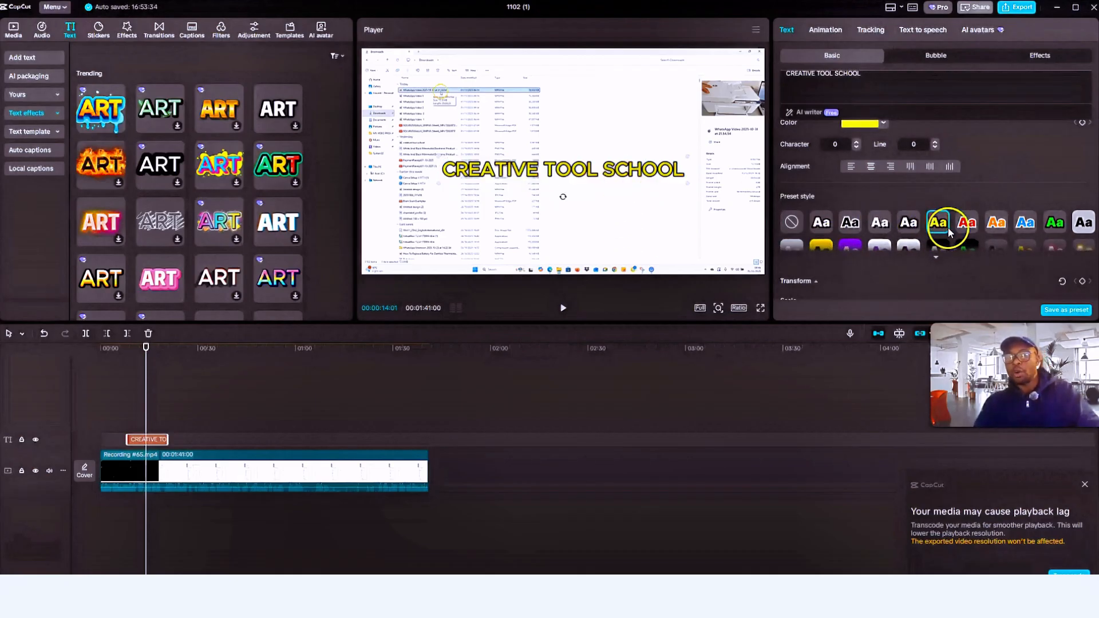
left_click(971, 223)
left_click(996, 228)
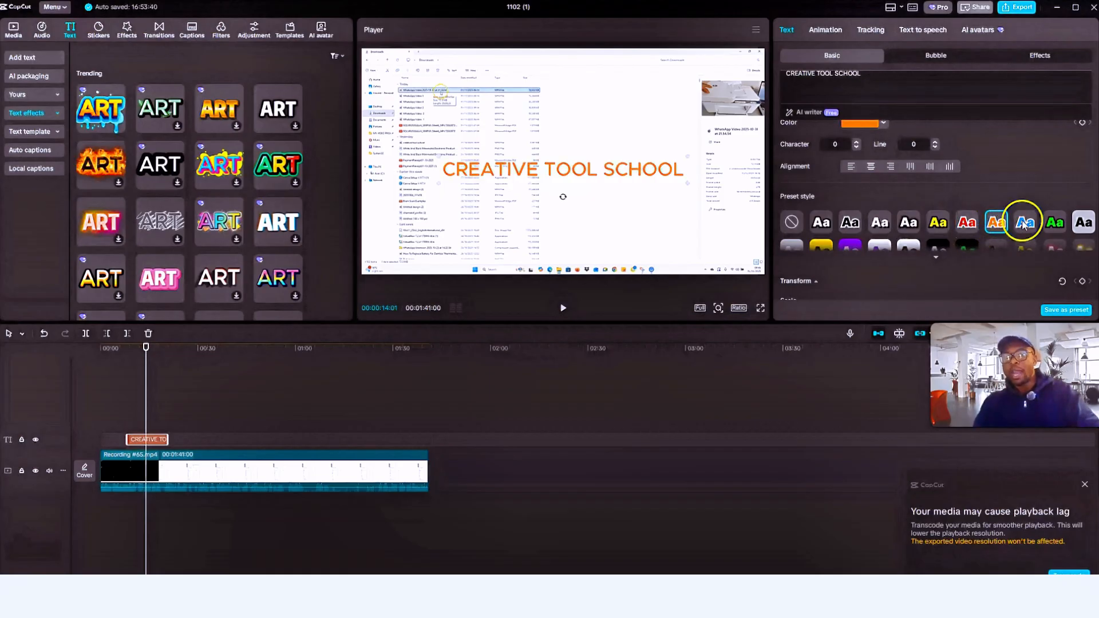
left_click(1024, 224)
left_click(1056, 227)
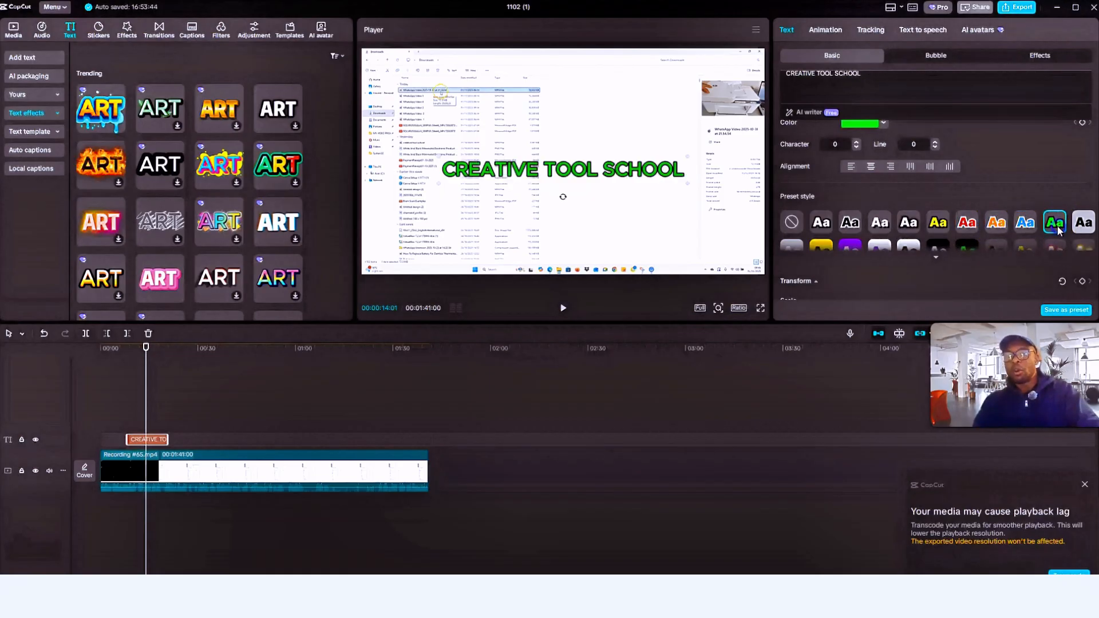
left_click(1085, 224)
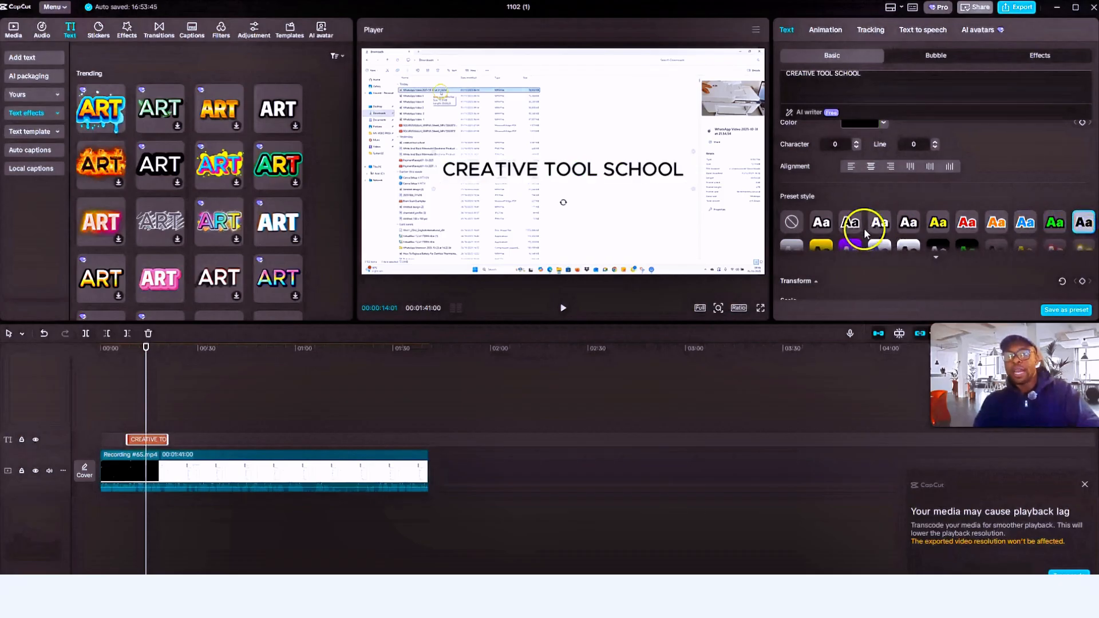
Apply the white preset style with a black outline to the text, and expand the preset style list
scroll(862, 229, "down", 2)
left_click(822, 143)
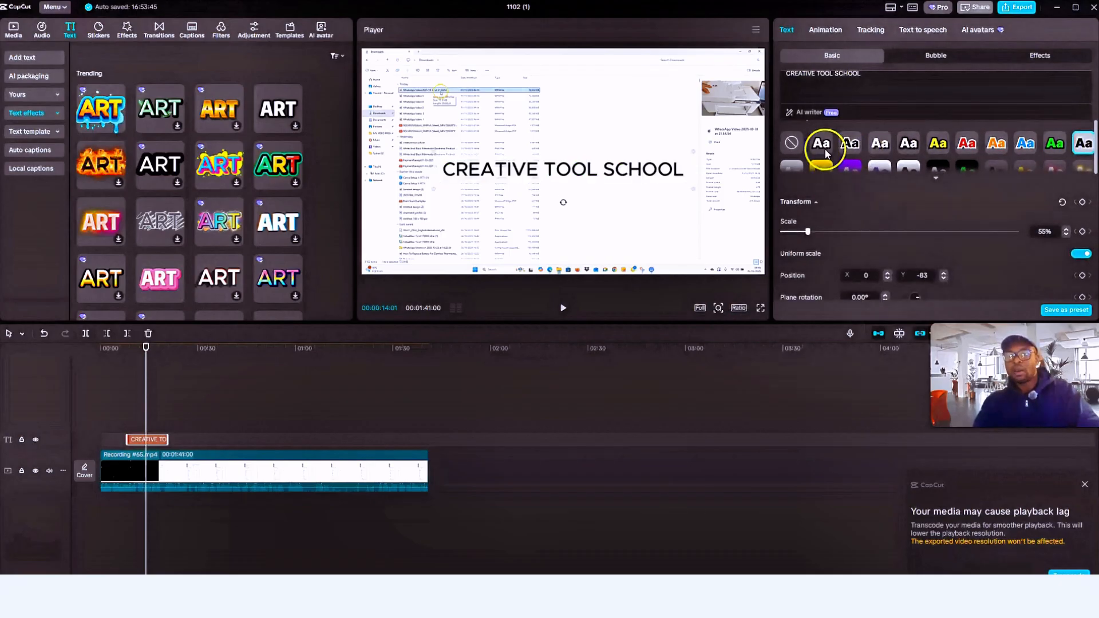
left_click(943, 187)
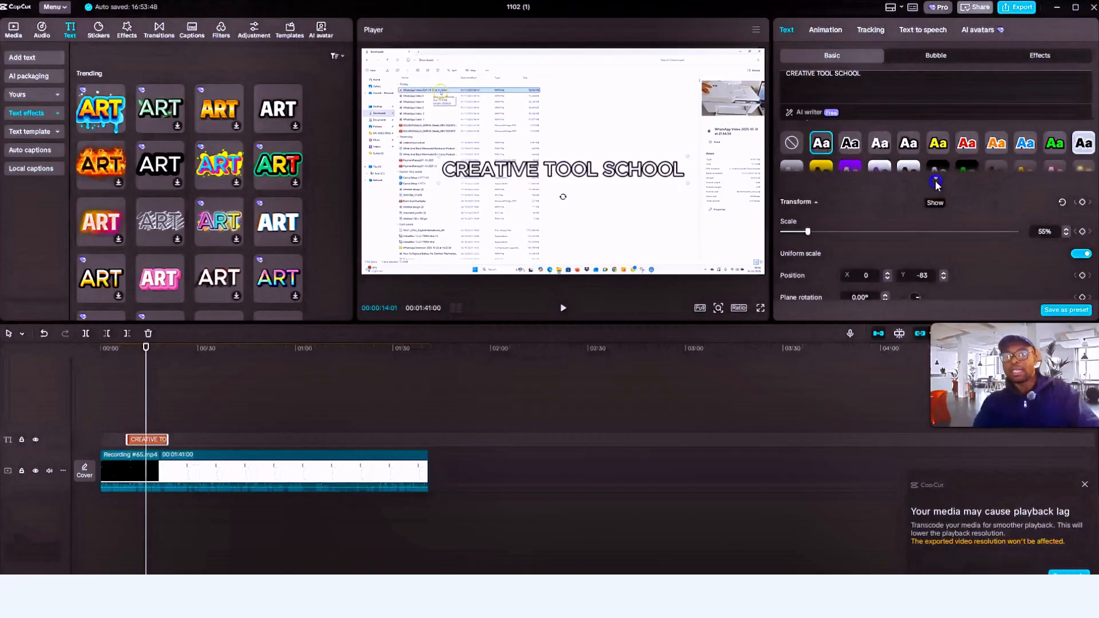
Apply the red preset style from the first row to the CREATIVE TOOL SCHOOL text
scroll(930, 190, "up", 2)
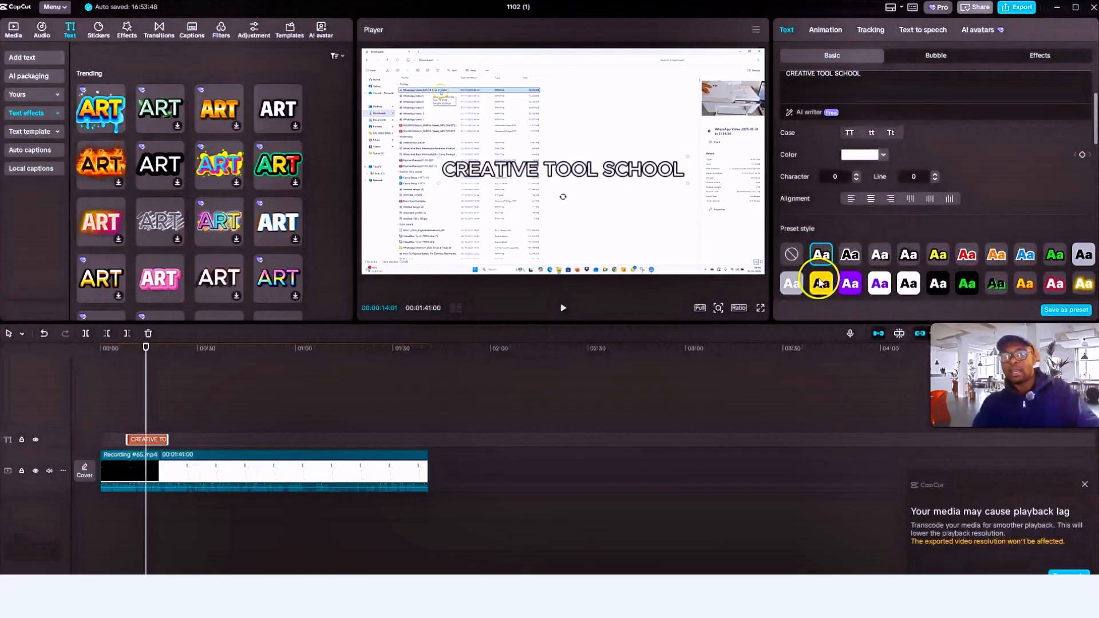
left_click(967, 256)
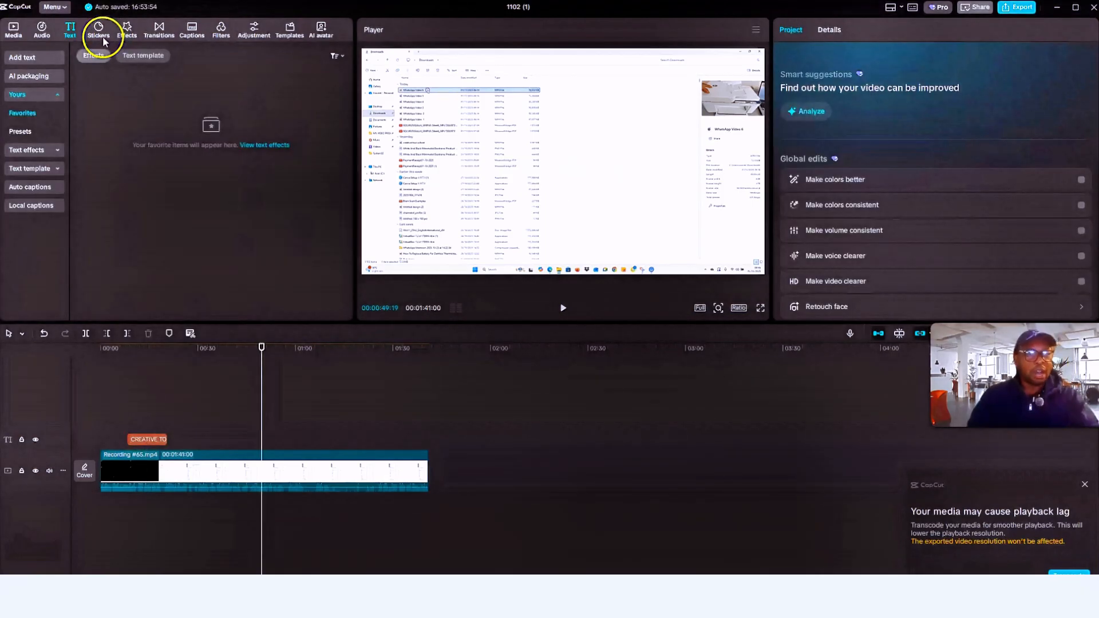
Look through the Trending stickers, and search the sticker library for WIFI from the recent searches
left_click(102, 36)
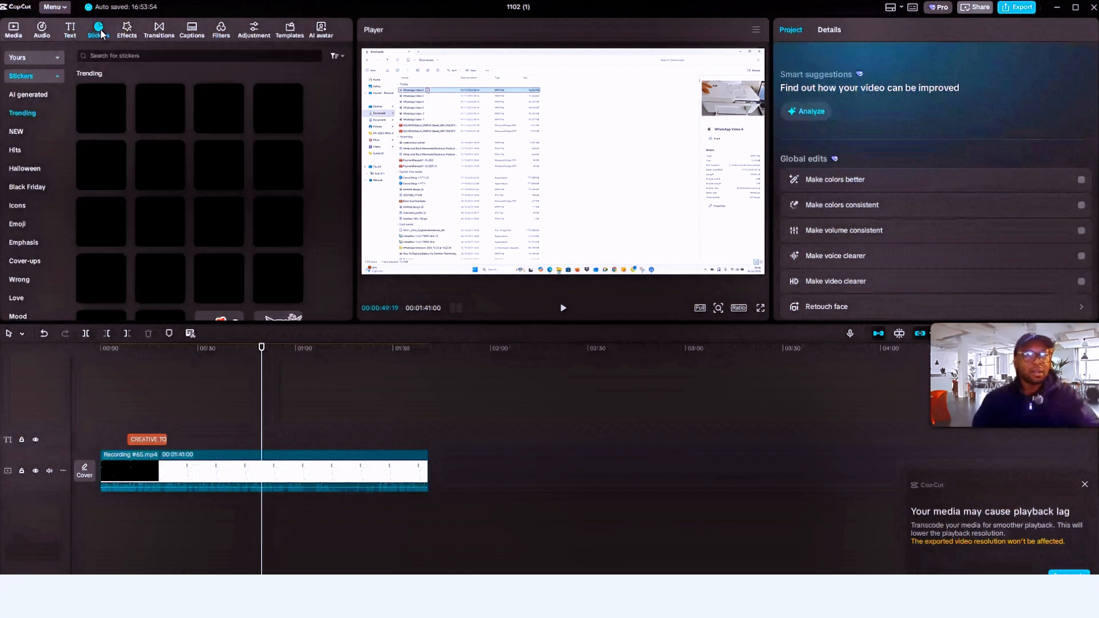
scroll(171, 178, "down", 5)
scroll(182, 182, "down", 3)
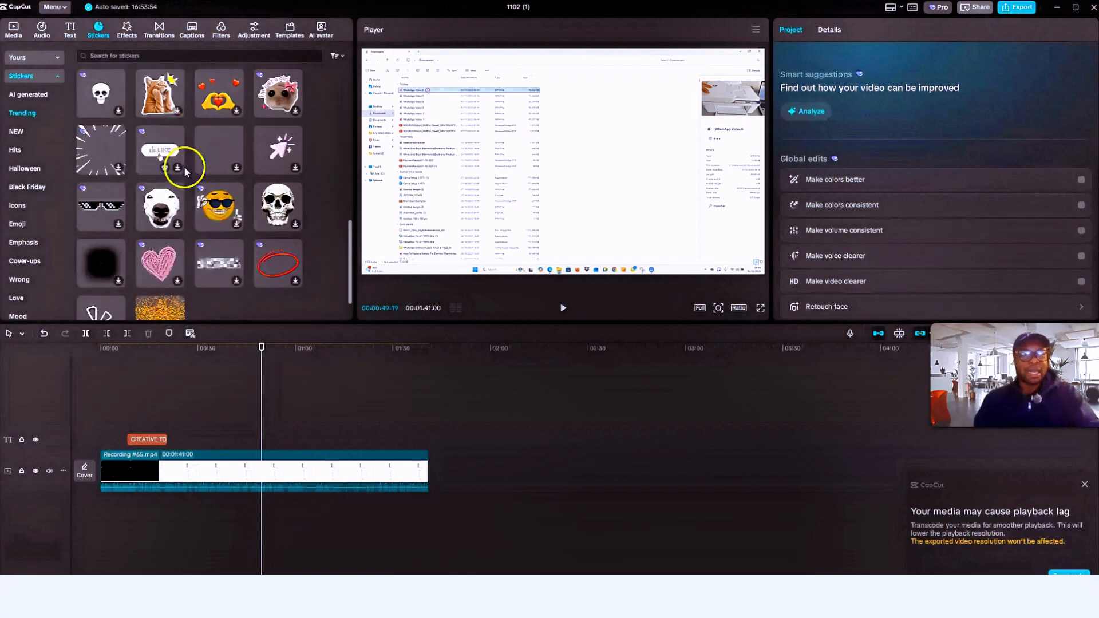
scroll(184, 171, "up", 8)
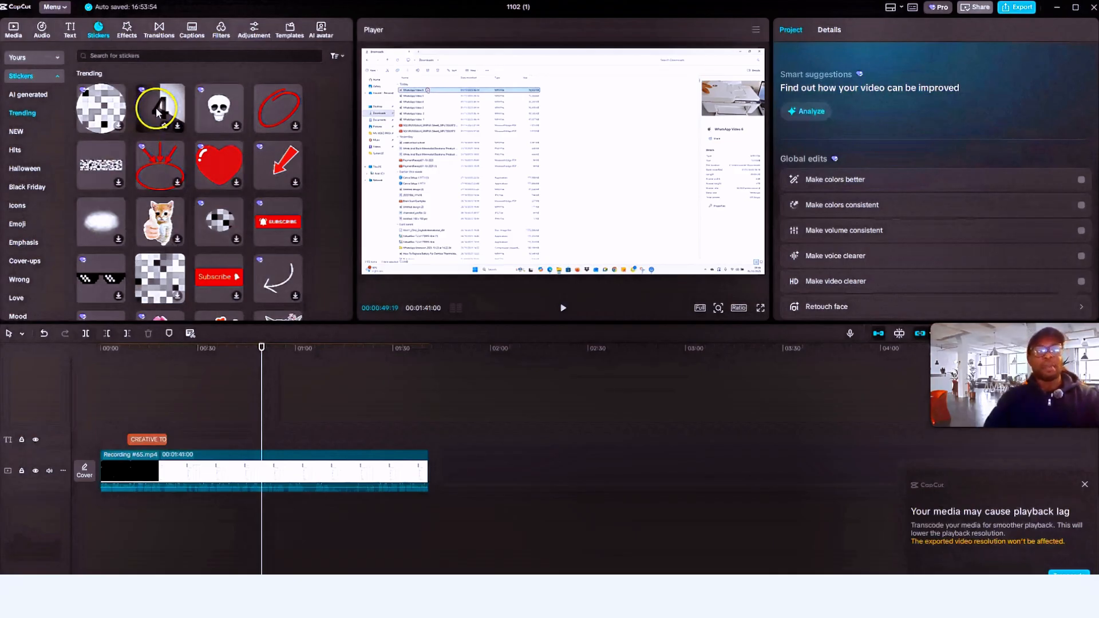
left_click(120, 55)
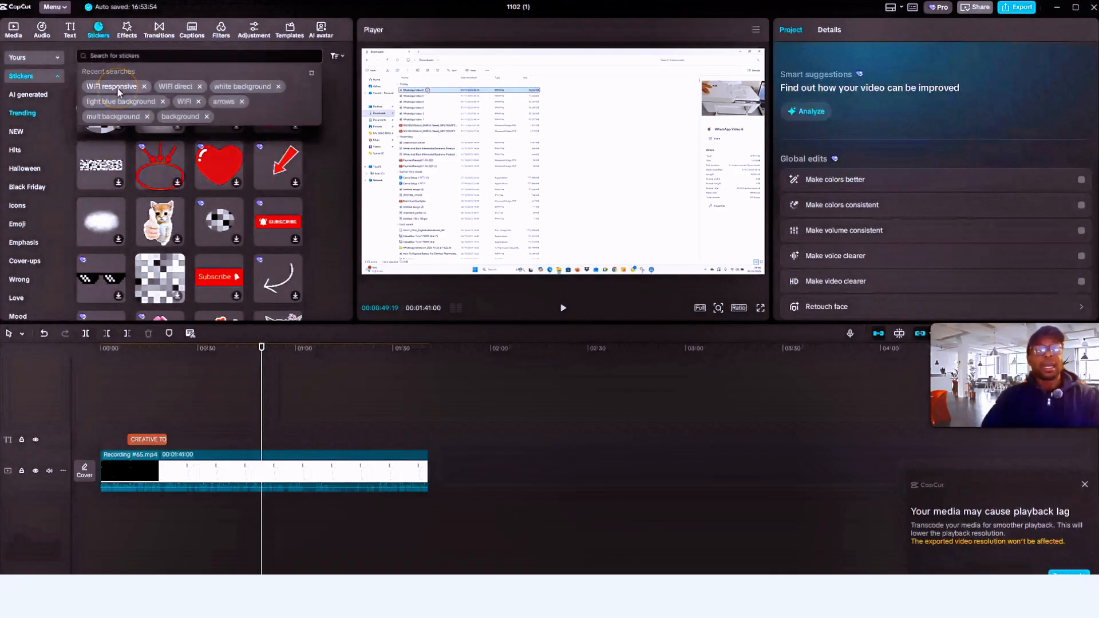
left_click(184, 102)
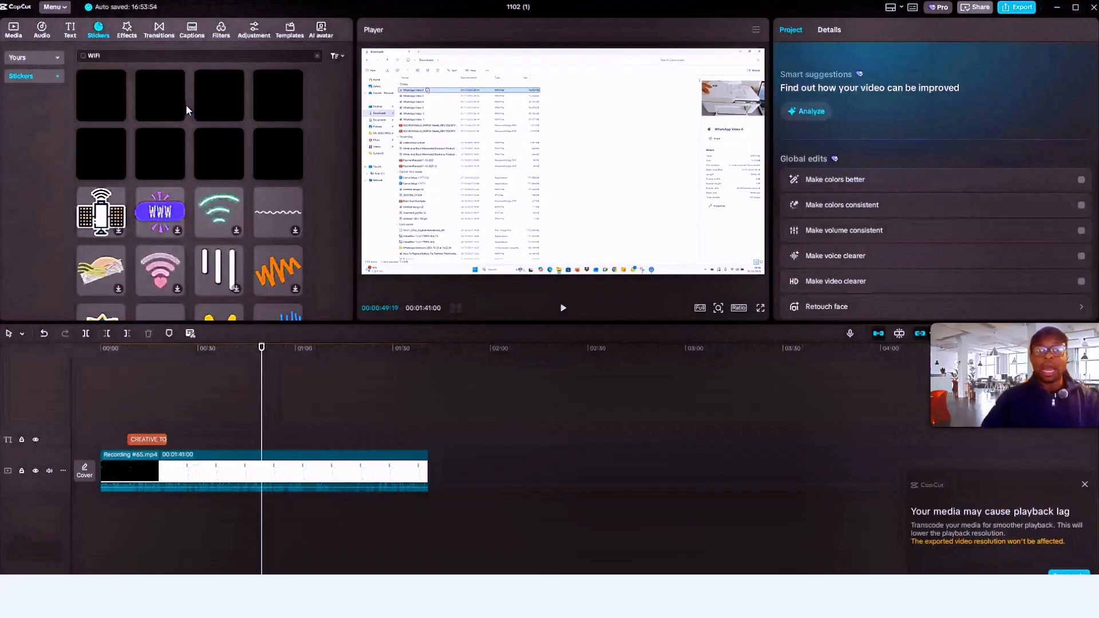
Place the pink-and-purple WI-FI sticker on its own track above the text, and stretch its clip to span about 0:45 to 1:05
scroll(170, 128, "down", 3)
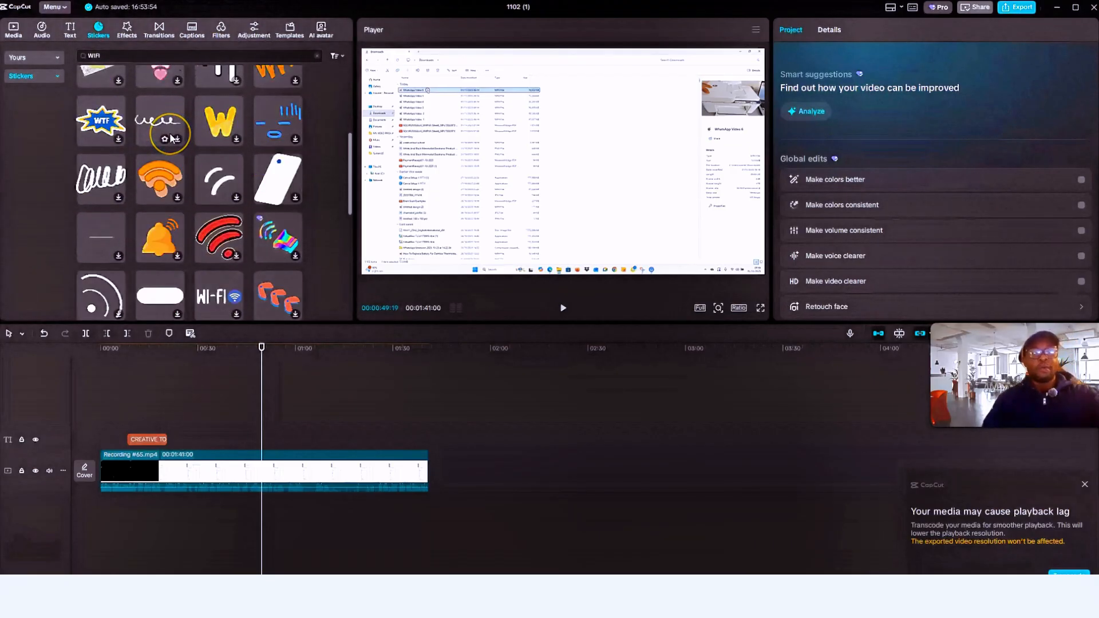
scroll(170, 137, "down", 2)
scroll(170, 138, "up", 5)
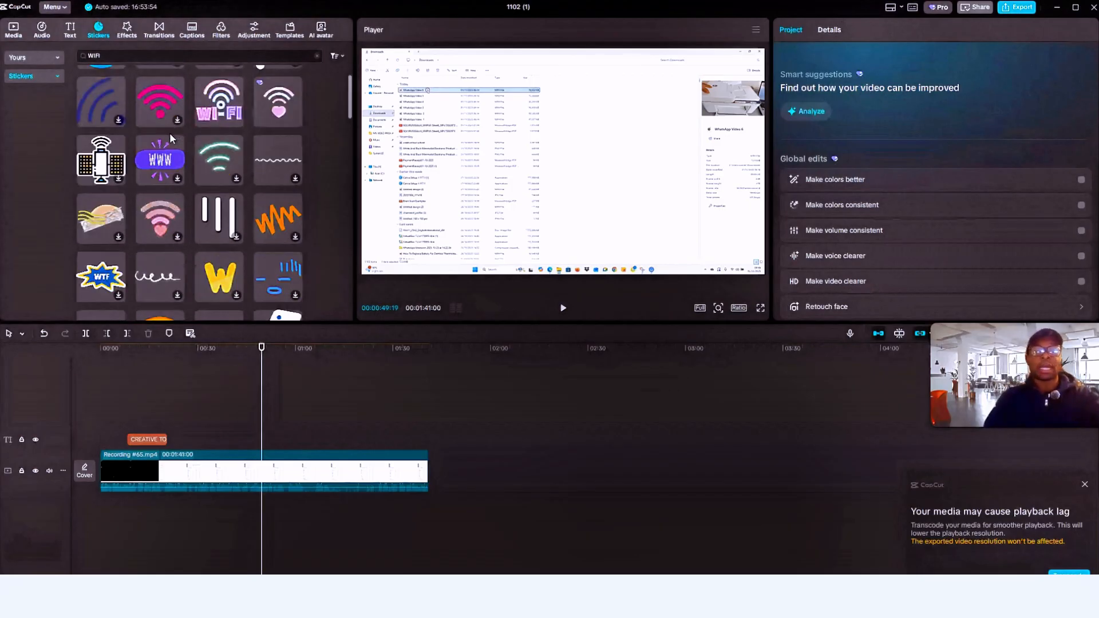
scroll(169, 133, "up", 1)
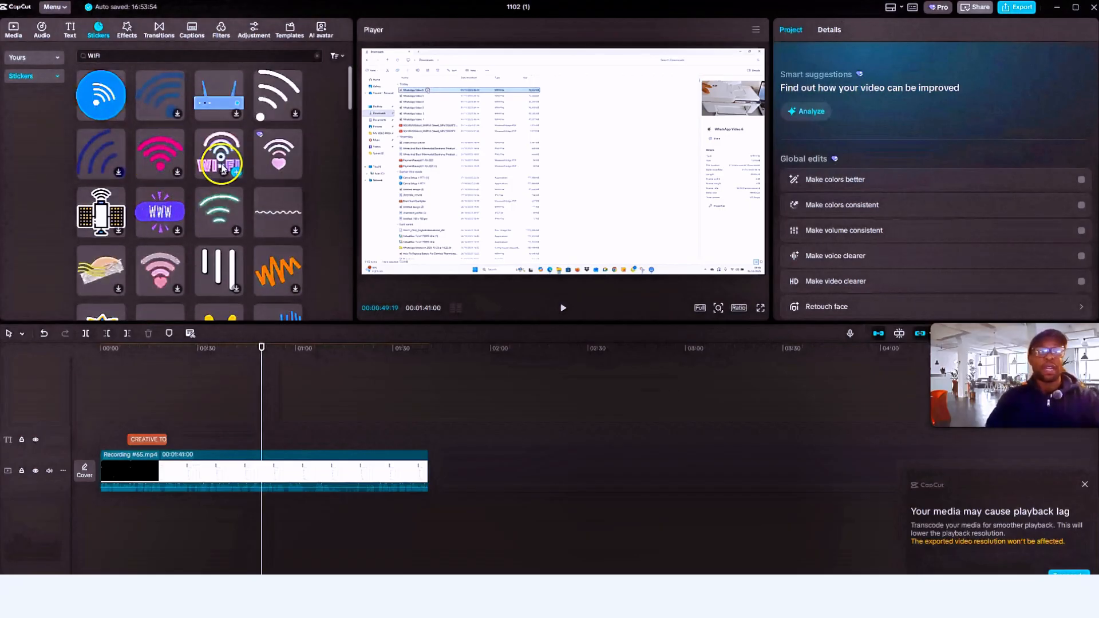
left_click_drag(222, 169, 275, 446)
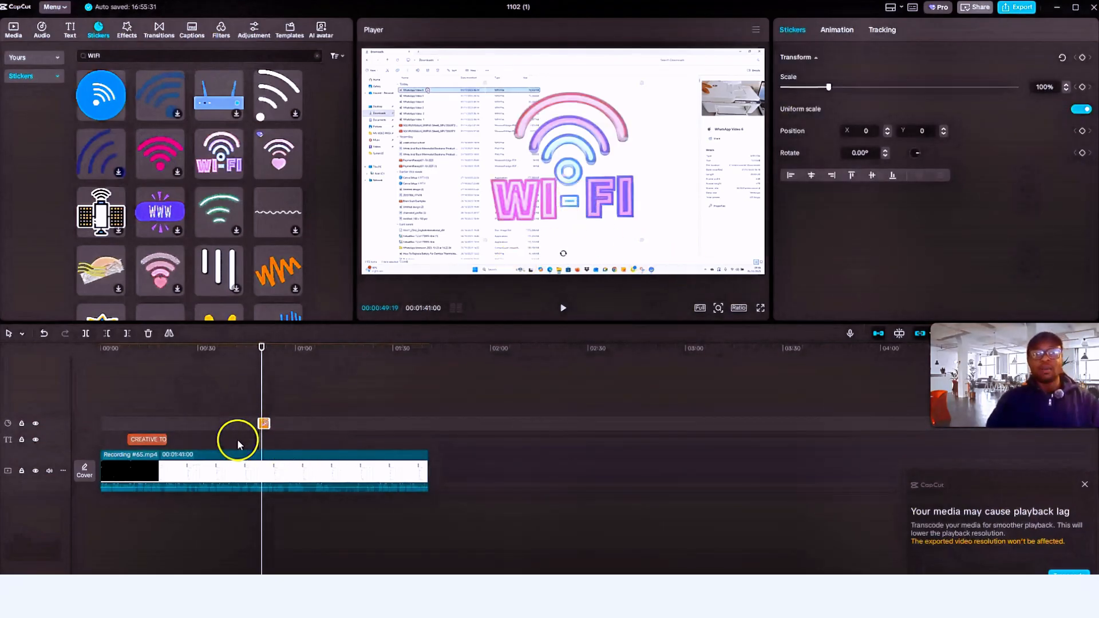
left_click_drag(270, 425, 274, 447)
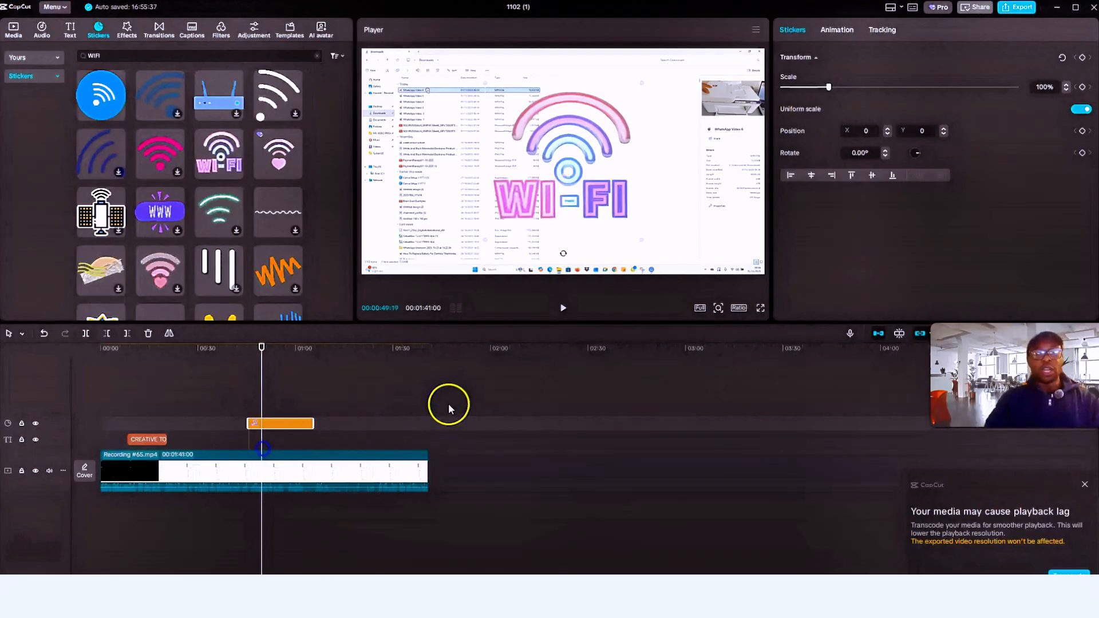
Play back the WI-FI sticker's animation from about 46 to 49 seconds
left_click(252, 394)
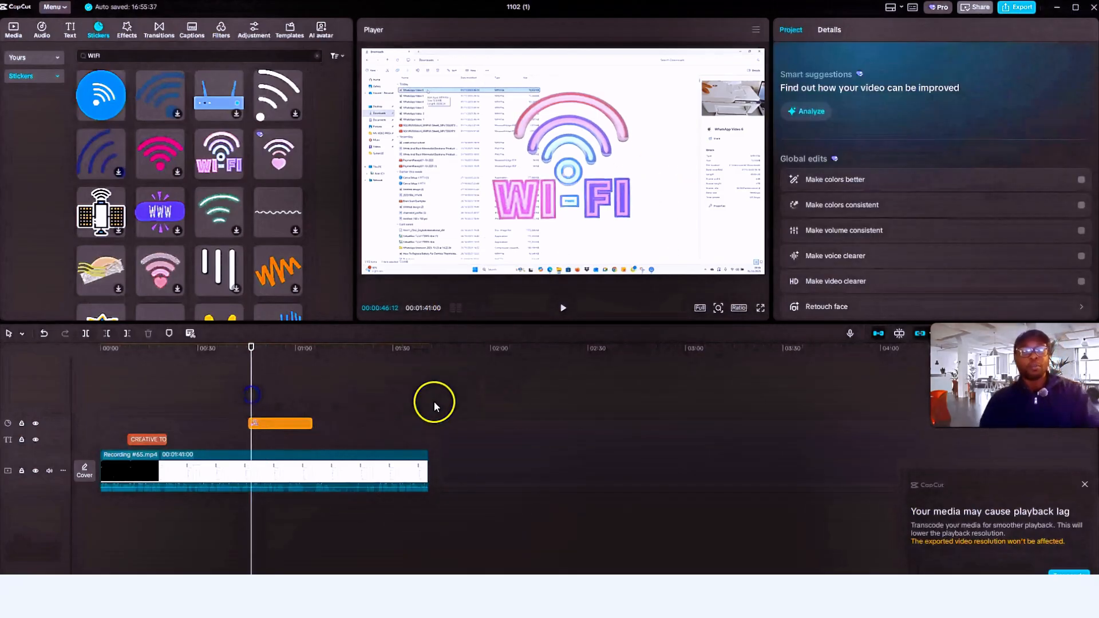
left_click(565, 313)
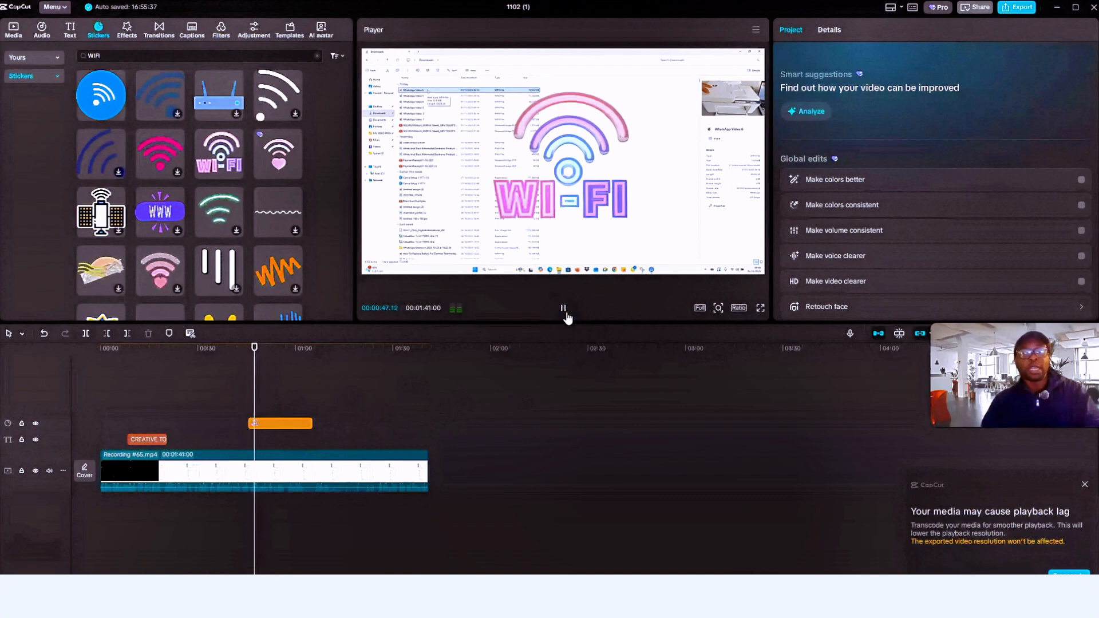
left_click(565, 309)
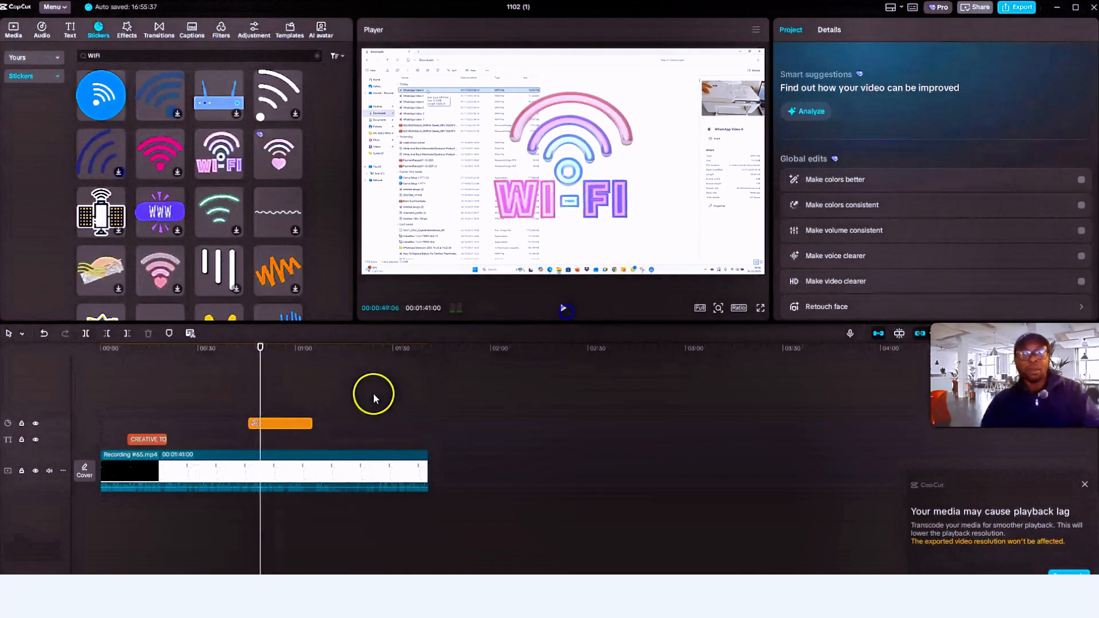
Try smaller sizes for the WI-FI sticker, scaling it to 43%, 44% and about 67%
left_click(304, 423)
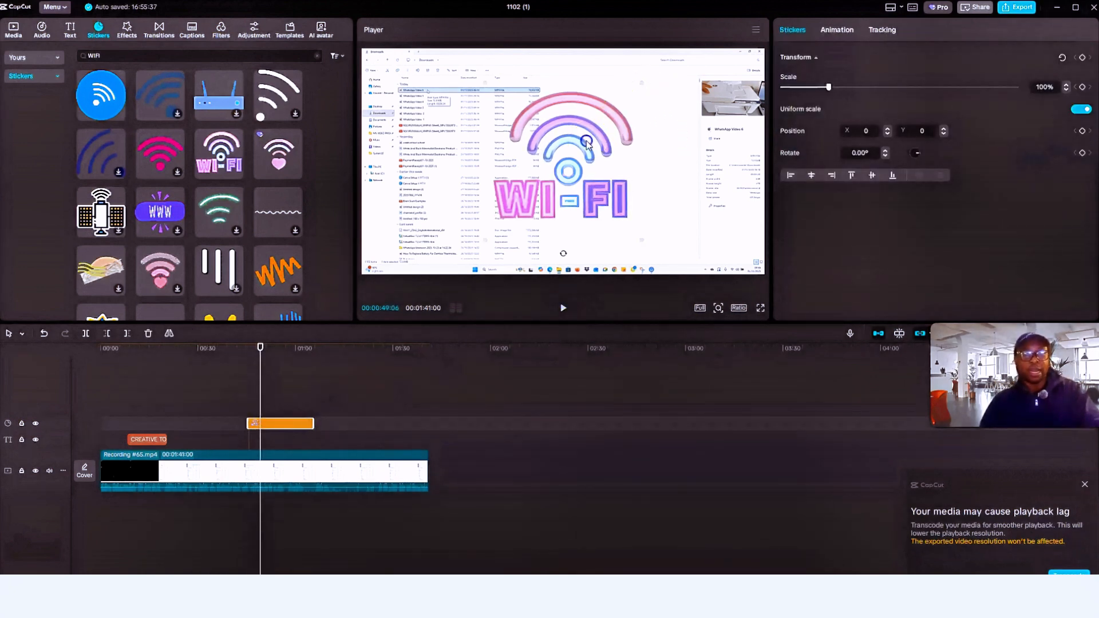
left_click_drag(834, 86, 804, 106)
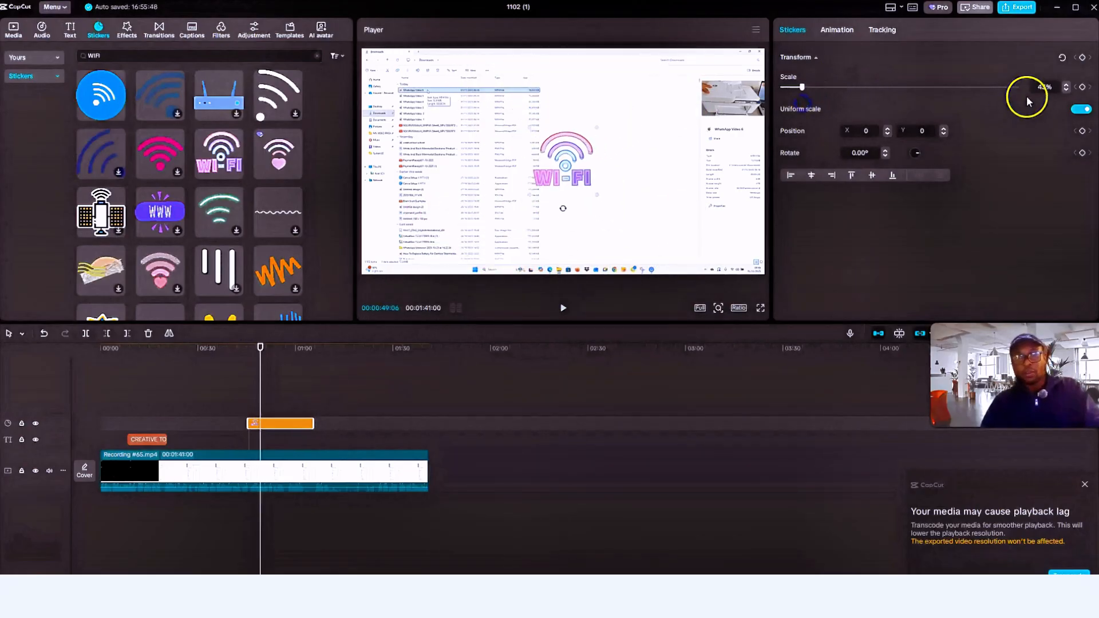
left_click(1070, 84)
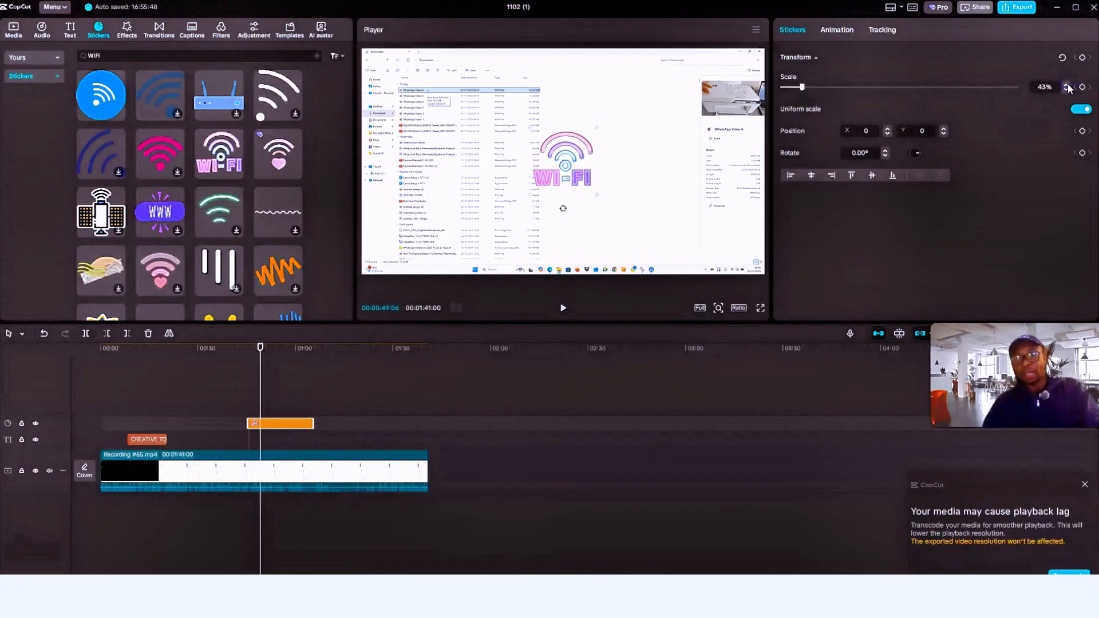
left_click(1067, 85)
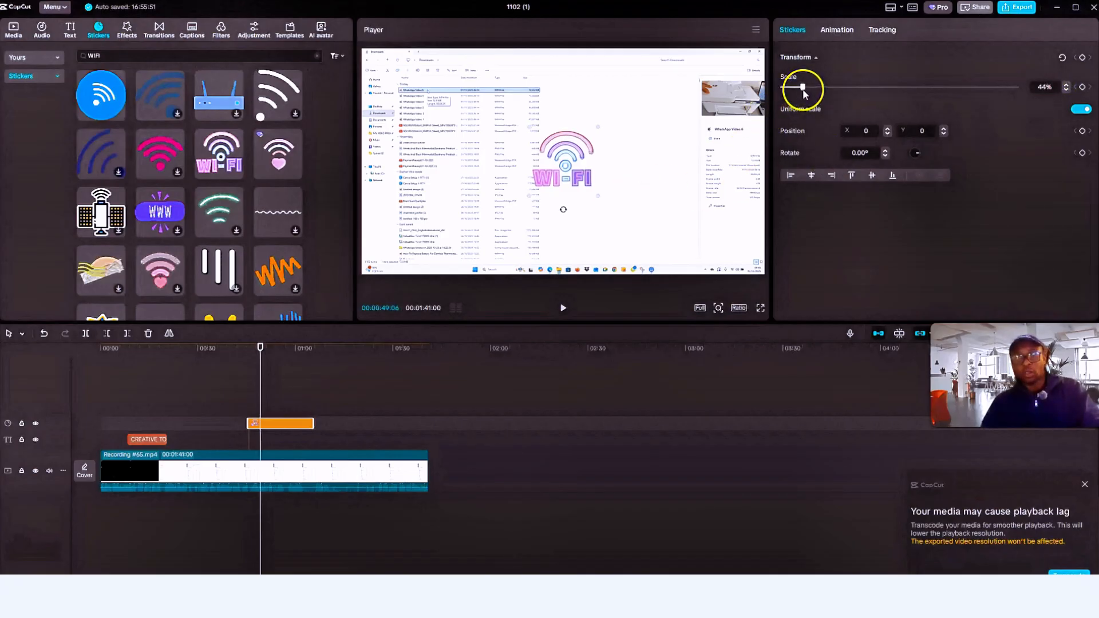
mouse_move(804, 91)
left_mouse_down()
mouse_move(892, 94)
mouse_move(806, 101)
mouse_move(817, 102)
left_mouse_up()
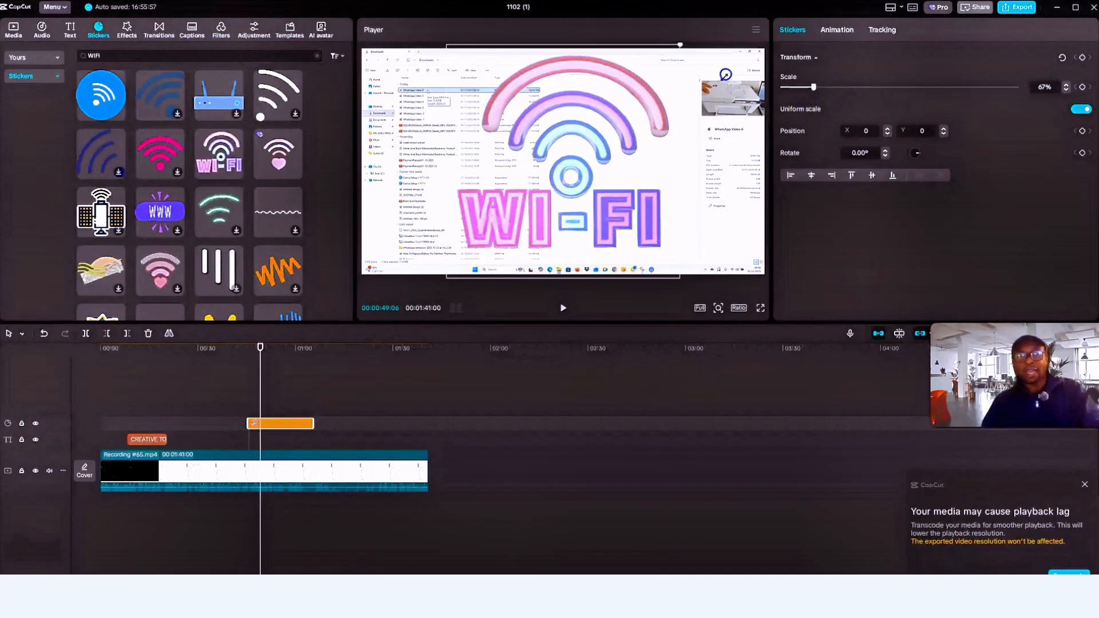
Resize the WI-FI sticker in the preview, then fine-tune its scale to 87%
left_click_drag(726, 75, 625, 106)
left_click(1067, 89)
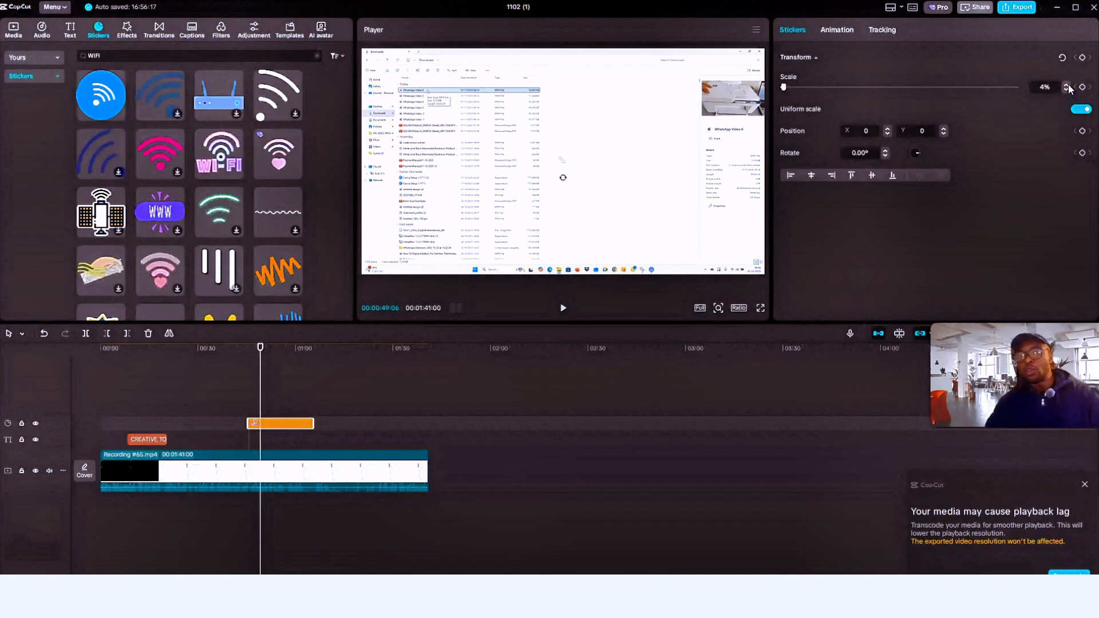
left_click(1068, 85)
left_click(1068, 84)
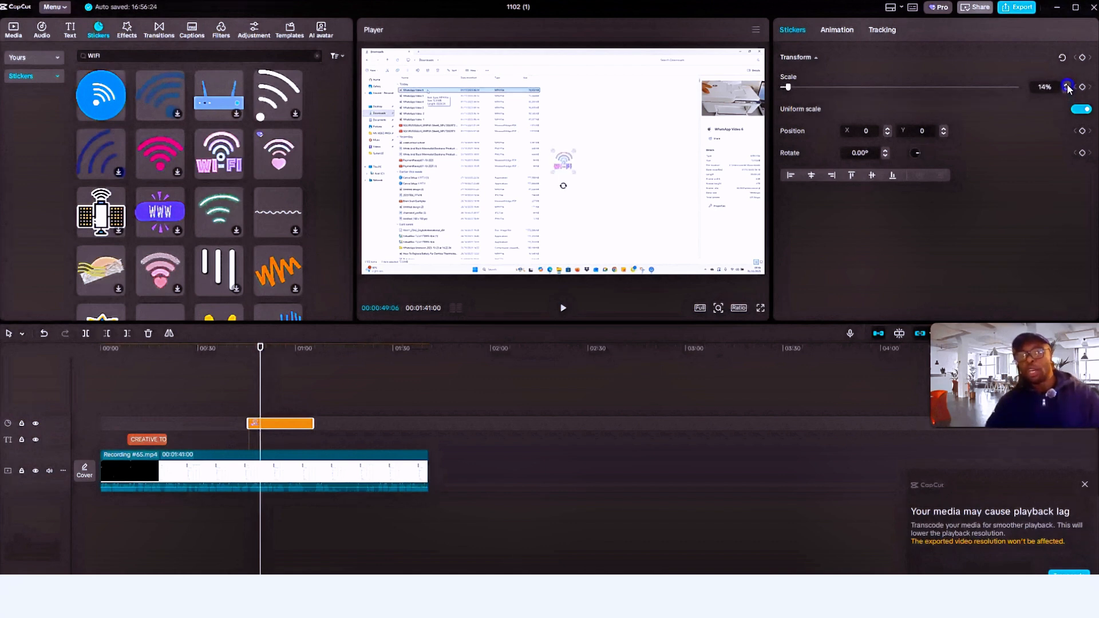
left_click(1069, 86)
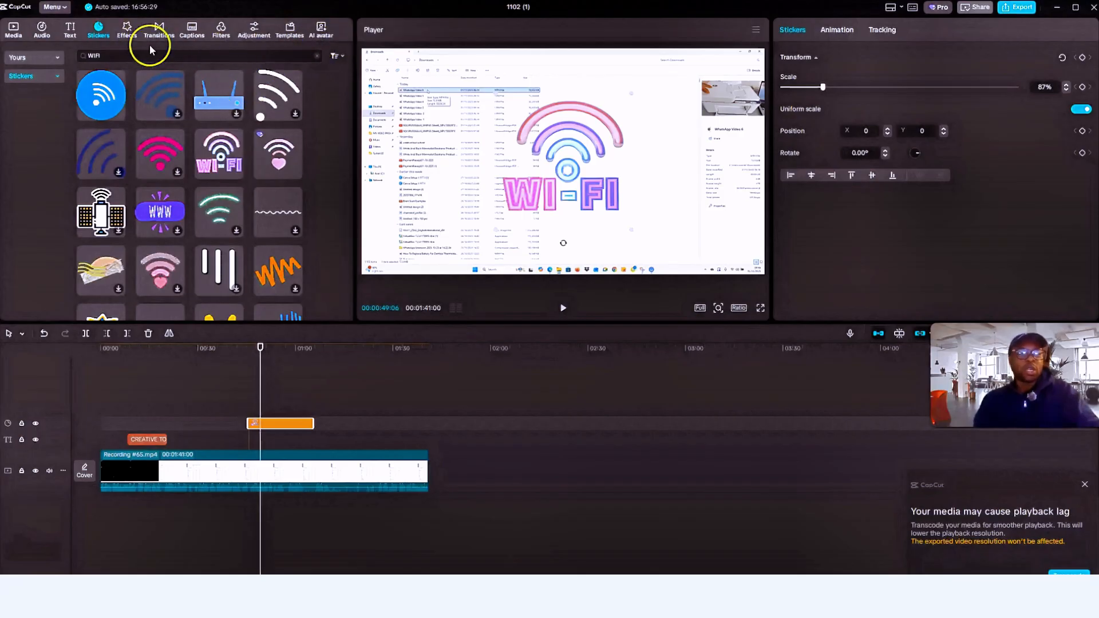
Search the video effects for BLUR and place the first Blur effect above the WI-FI sticker, spanning about 0:43 to 1:05
left_click(130, 28)
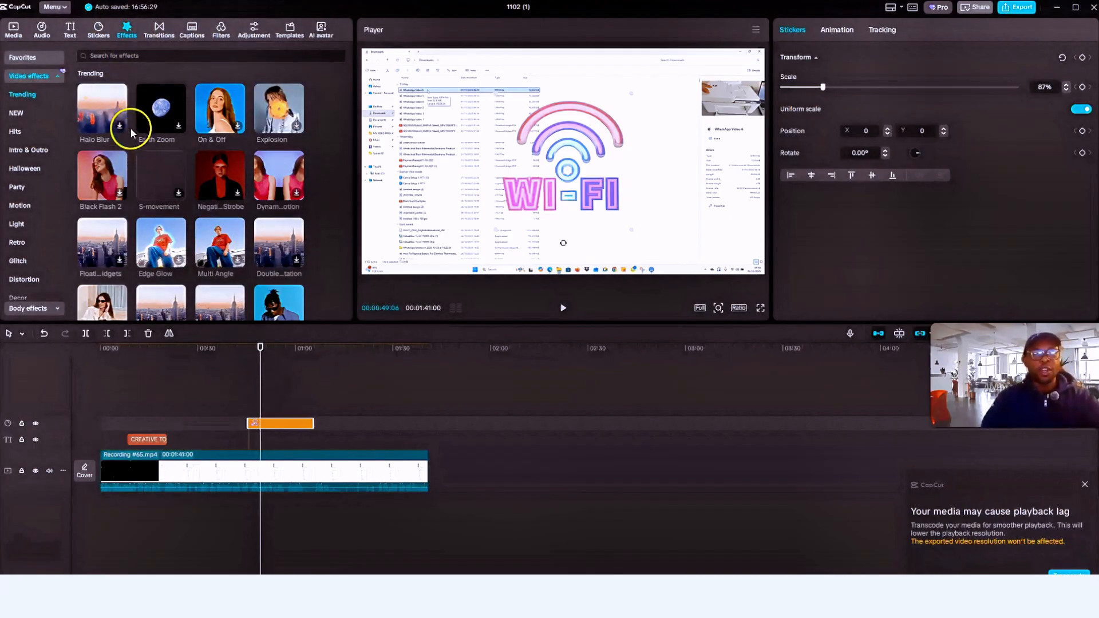
left_click(142, 54)
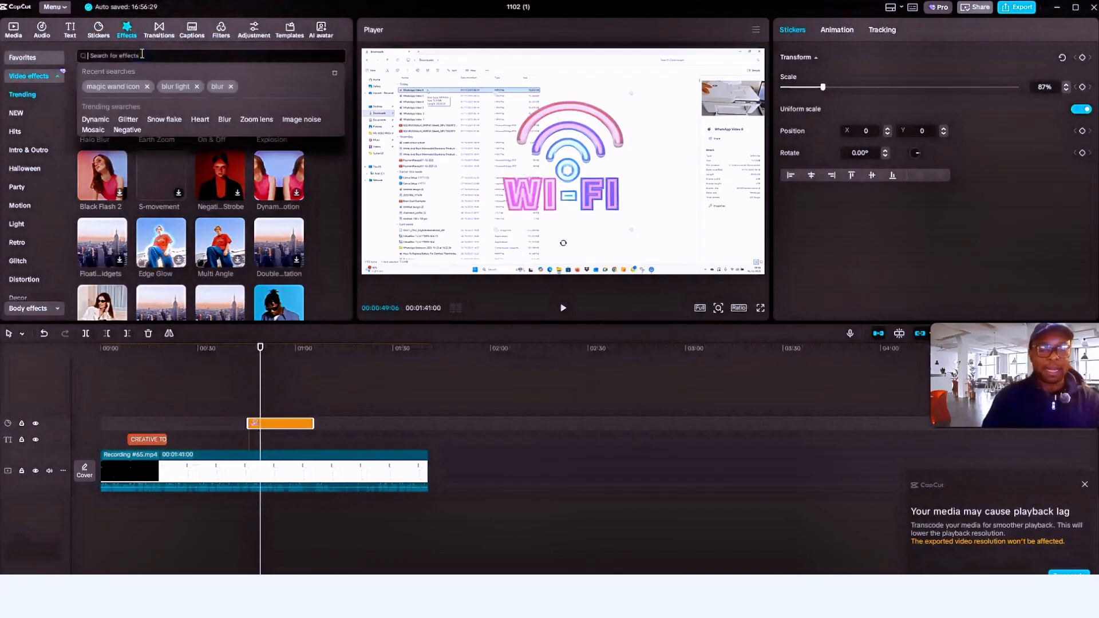
type("BLUR")
key("Return")
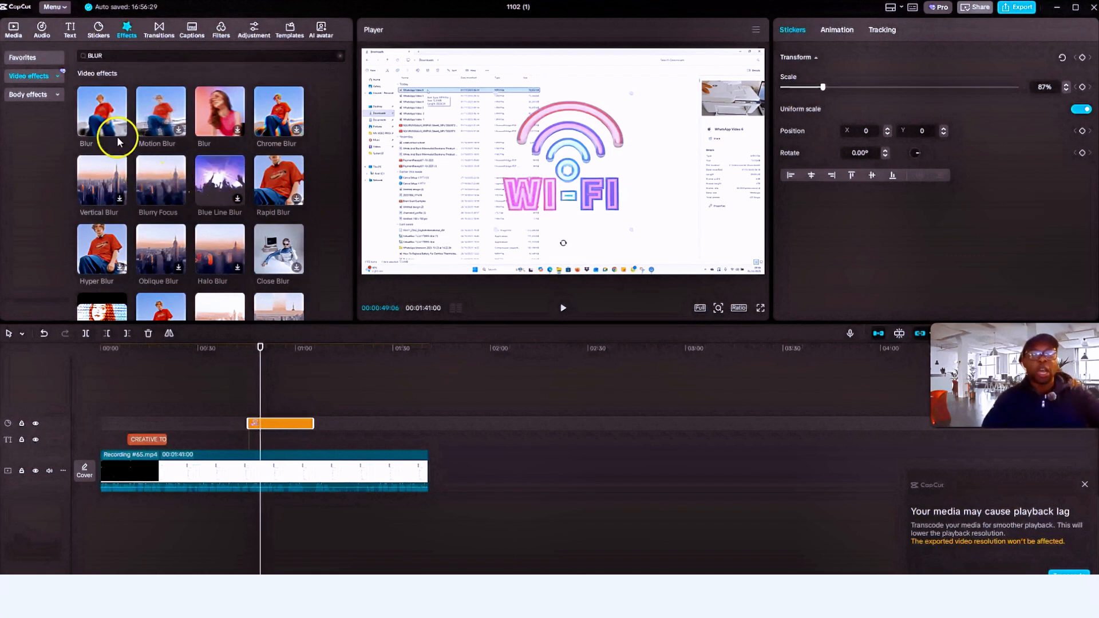
left_click_drag(109, 101, 223, 407)
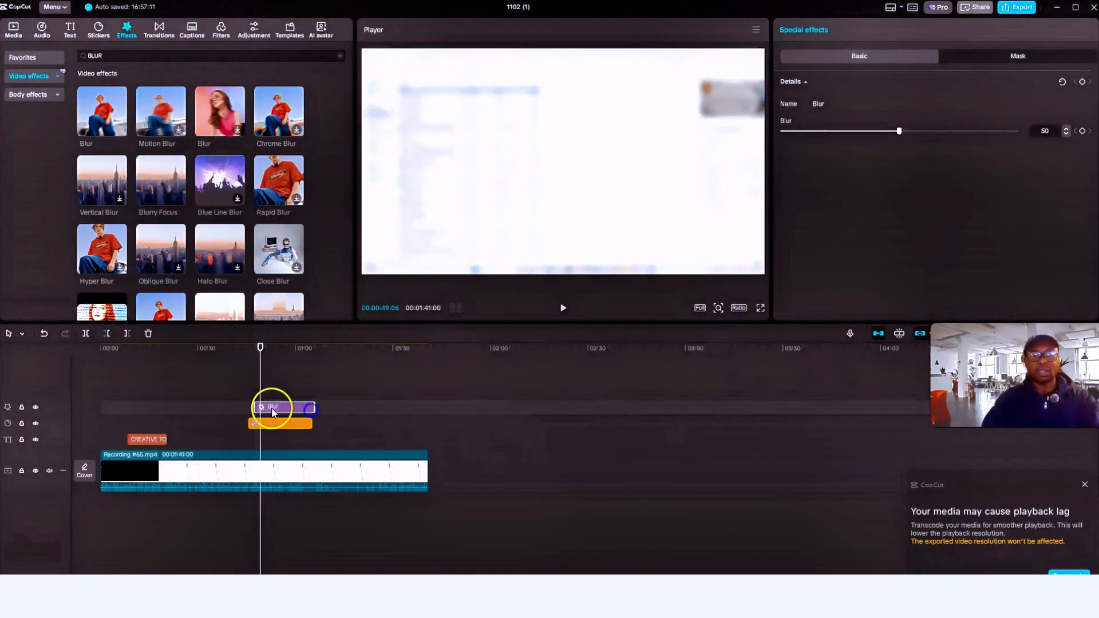
With the preview near 1:00, try the Blur effect at strengths 24, 0, 100 and 26, and set it to 21
left_click(271, 394)
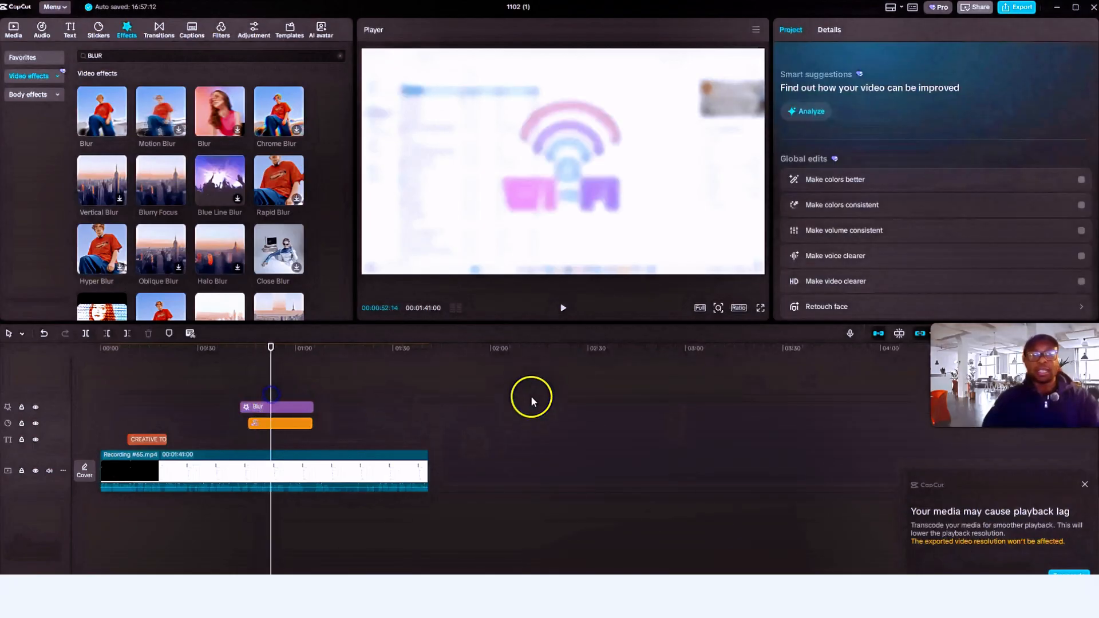
left_click(297, 401)
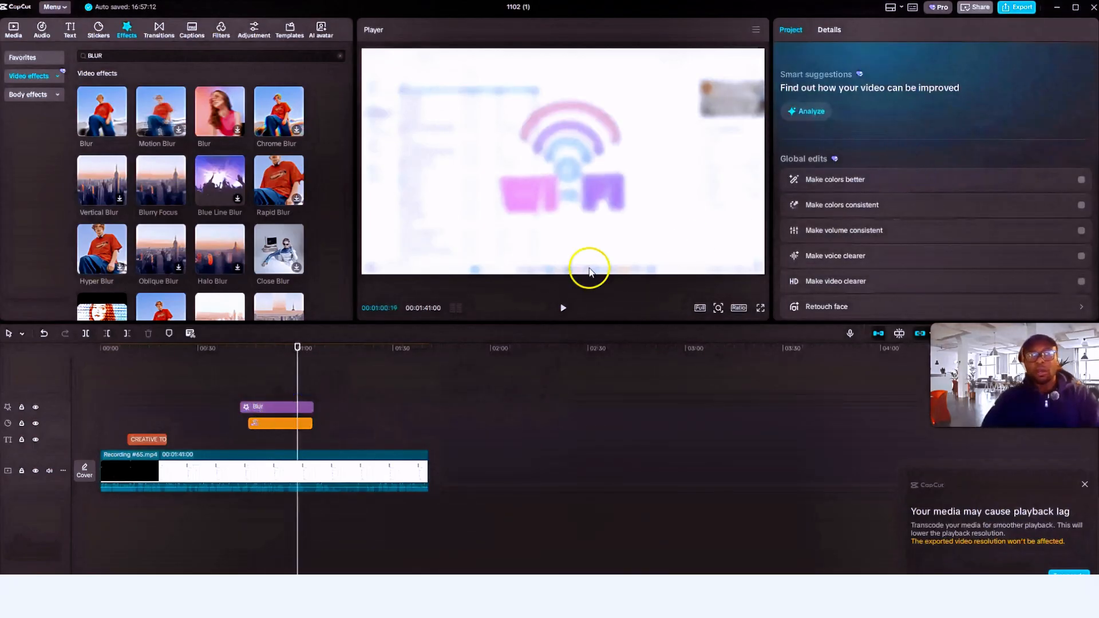
left_click(276, 407)
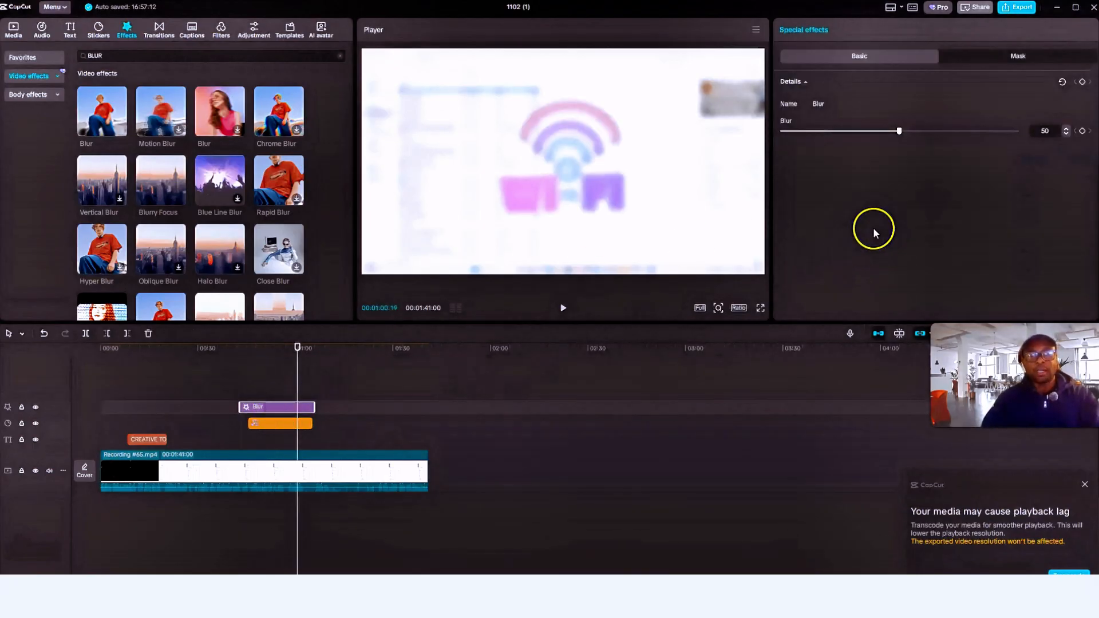
left_click_drag(899, 133, 837, 145)
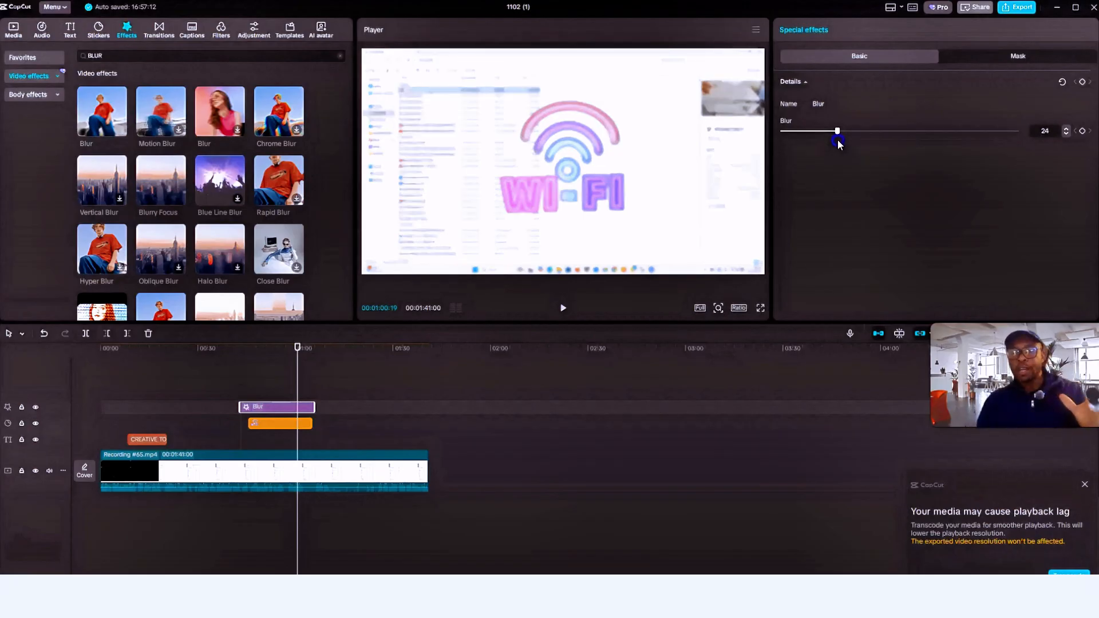
left_click_drag(840, 143, 801, 144)
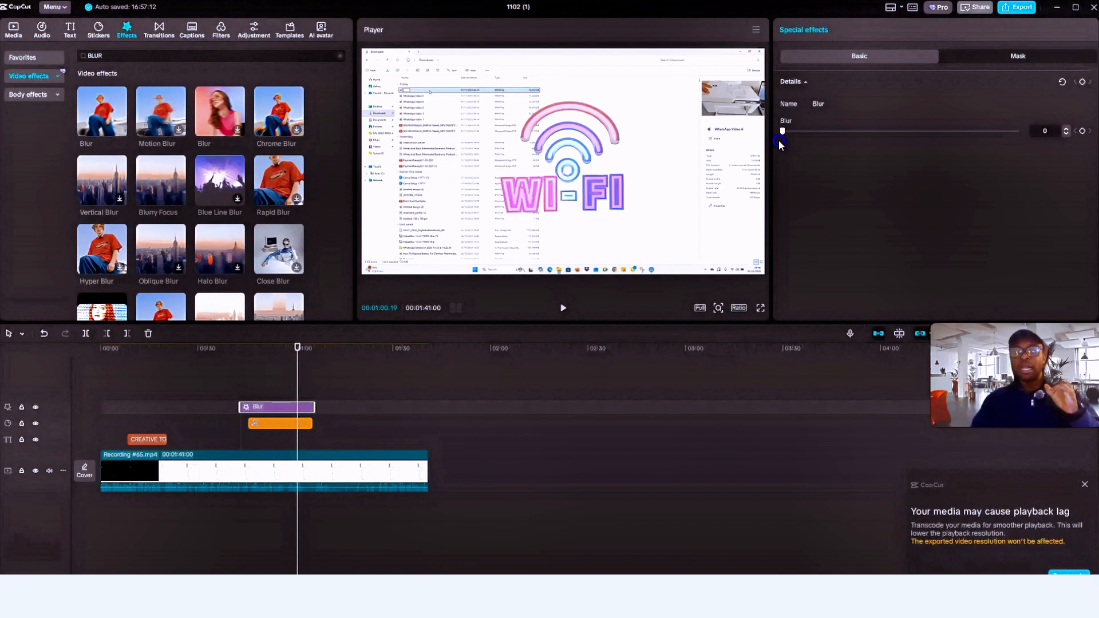
left_click_drag(794, 143, 1019, 145)
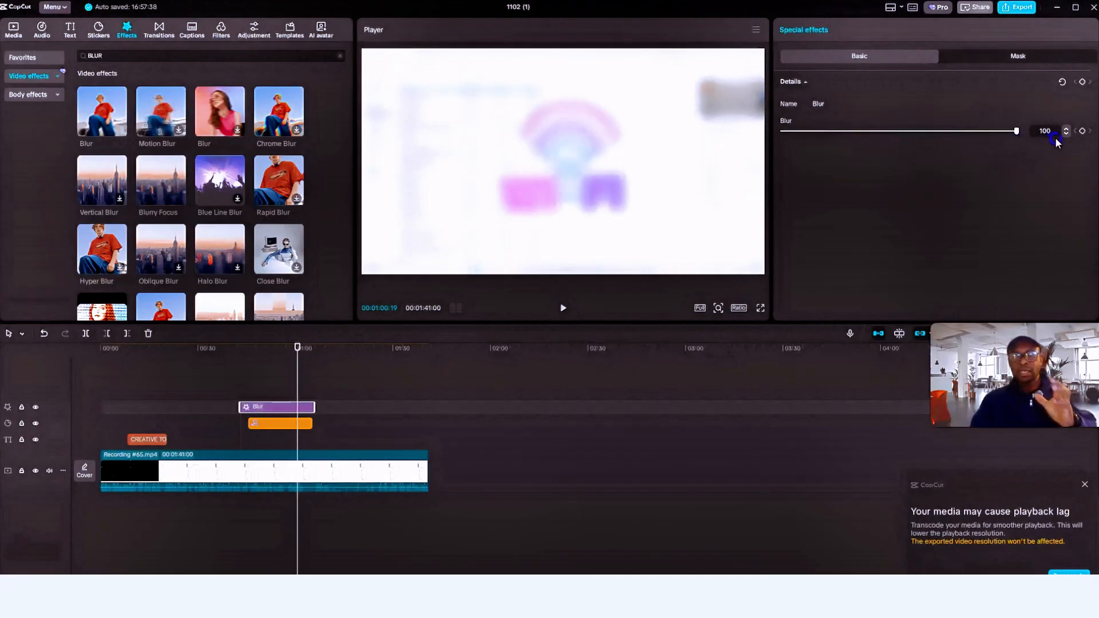
left_click_drag(985, 143, 845, 148)
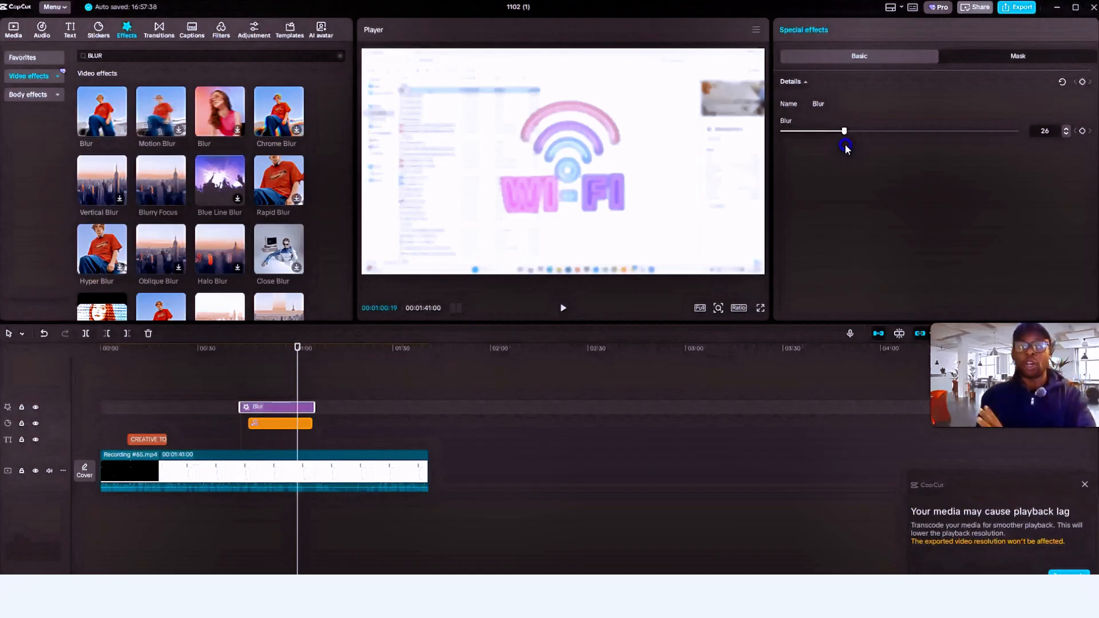
left_click_drag(858, 150, 835, 163)
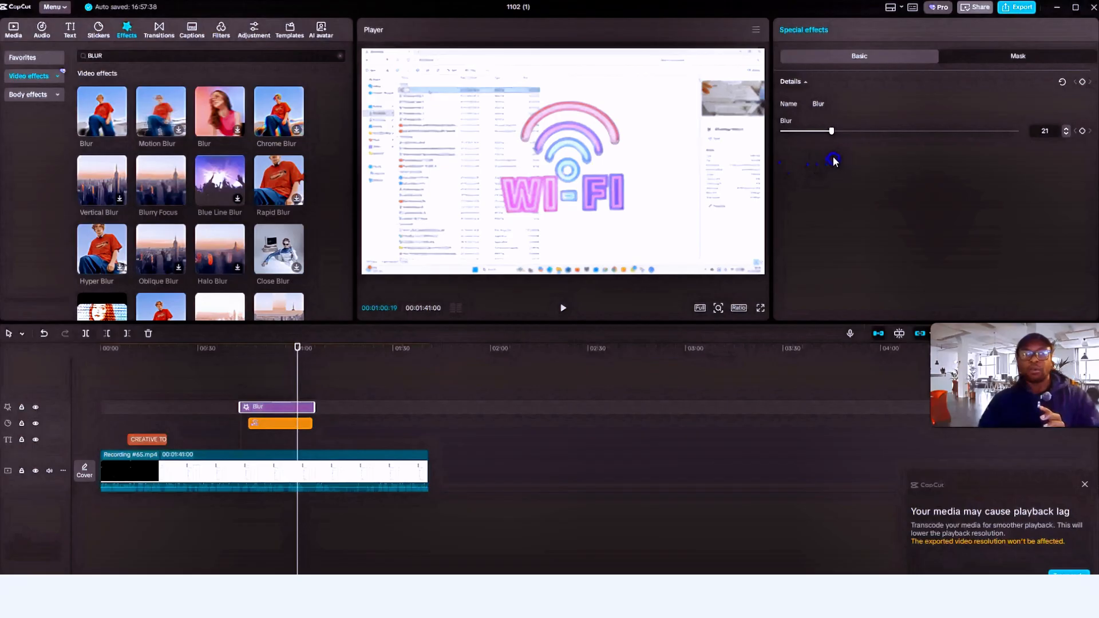
left_click(273, 409)
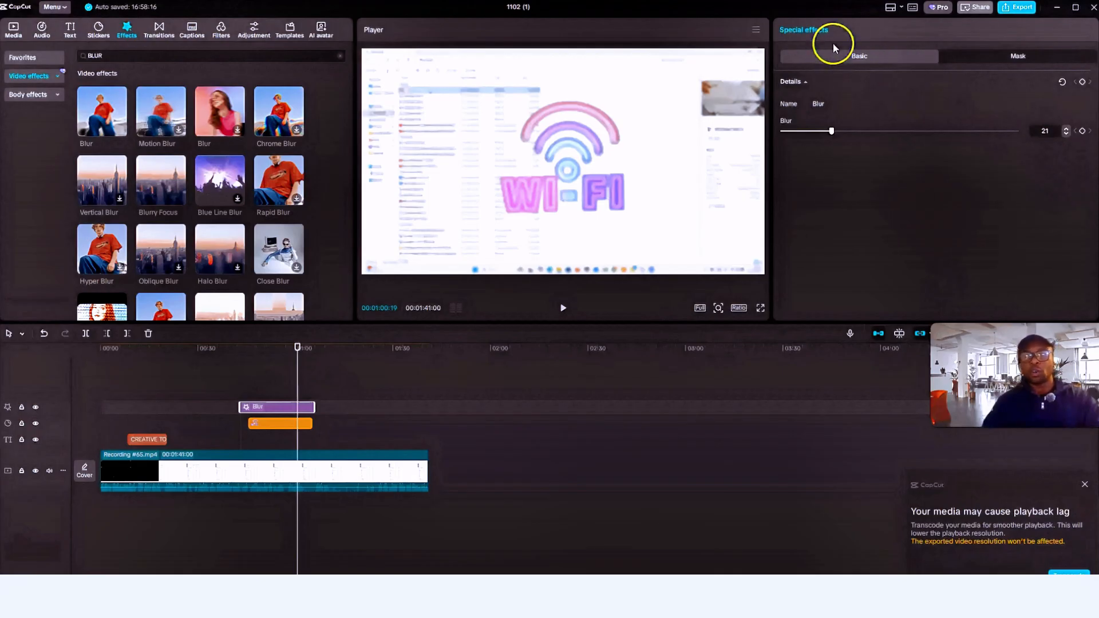
left_click(888, 60)
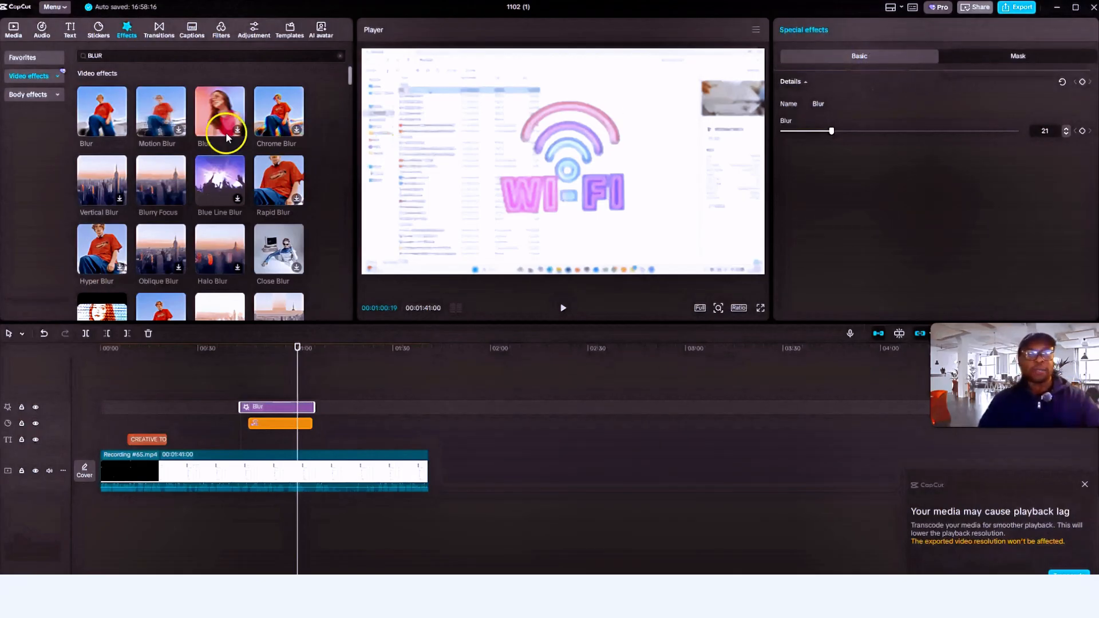
Open the transitions library and split the main Recording #65.mp4 clip at about 1:16
left_click(158, 29)
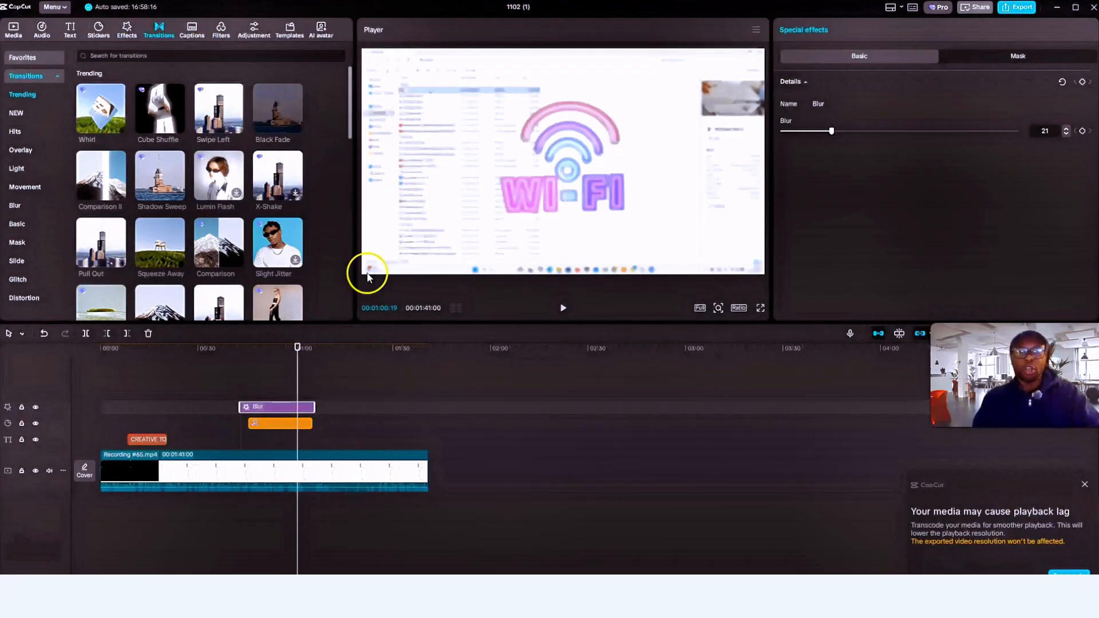
left_click(349, 489)
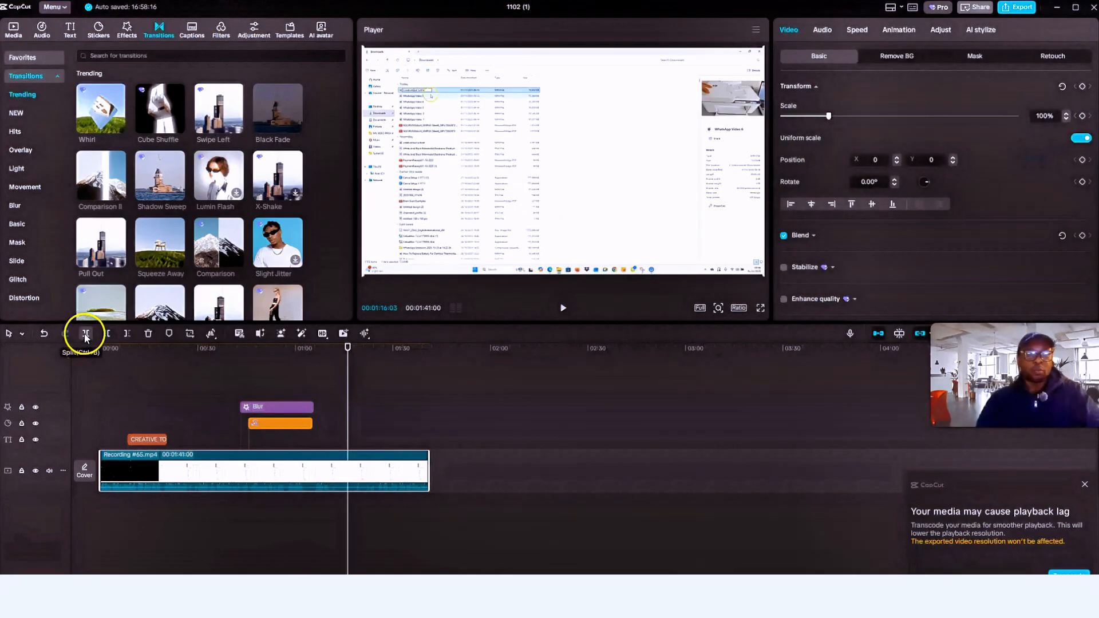
left_click(85, 334)
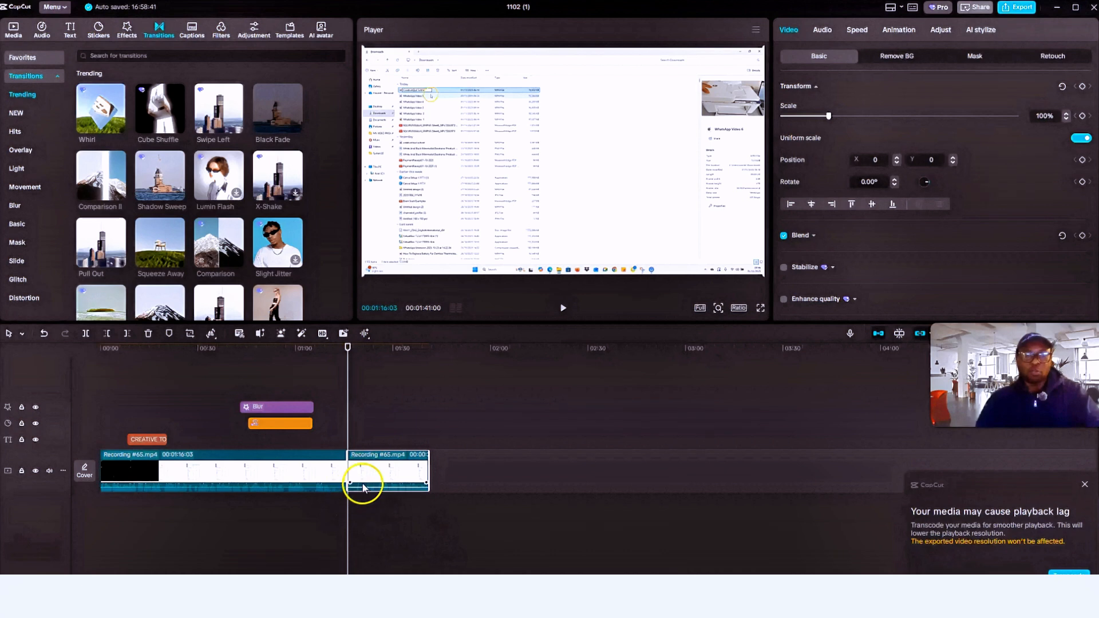
left_click_drag(363, 483, 428, 484)
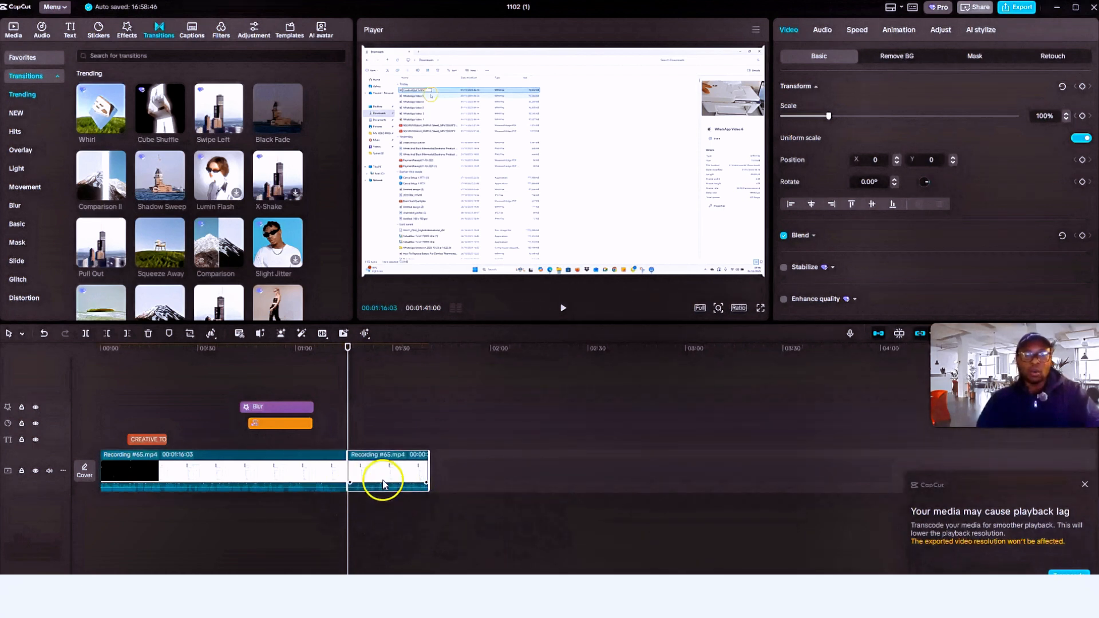
Split the first clip again at about 1:09 and delete the short piece between the two cuts
left_click(326, 510)
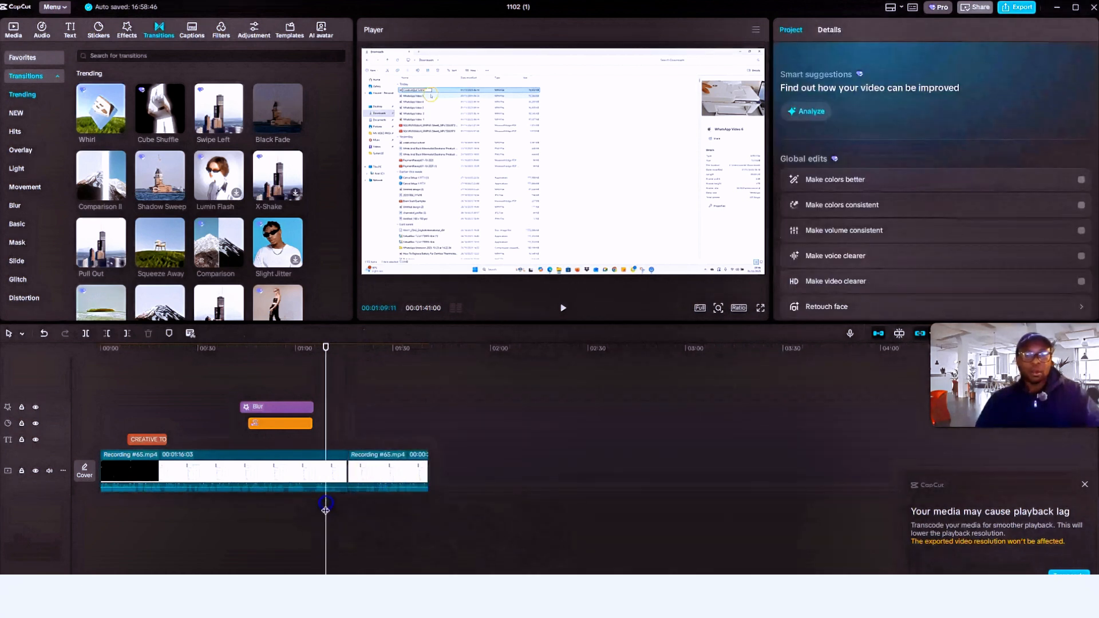
left_click(329, 480)
left_click(87, 333)
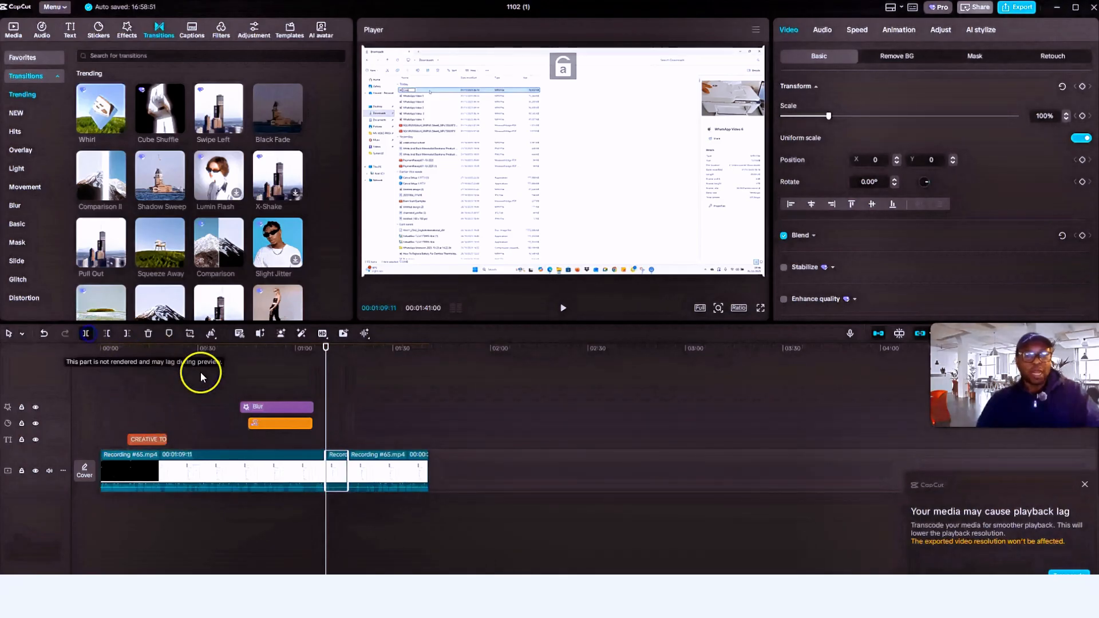
left_click(149, 335)
Try moving the trailing clip onto a separate track near 2:20, and return it directly after the first clip
left_click_drag(574, 497, 610, 497)
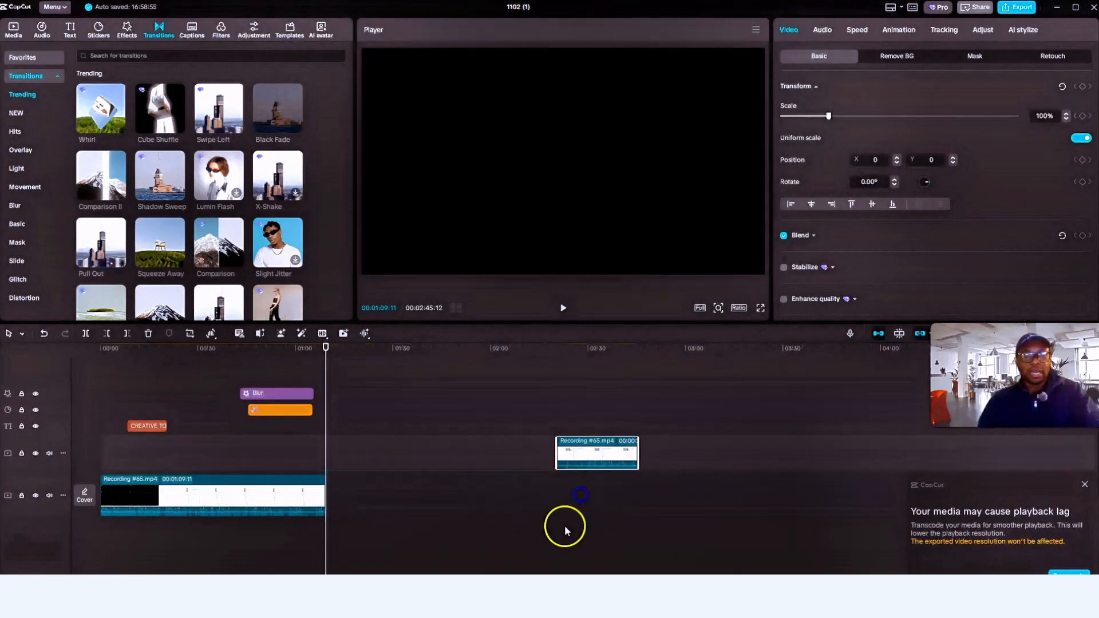
left_click(501, 528)
left_click_drag(591, 458, 687, 521)
Place the Whirl transition on the cut between the two Recording #65.mp4 clips at about 1:09
left_click(335, 515)
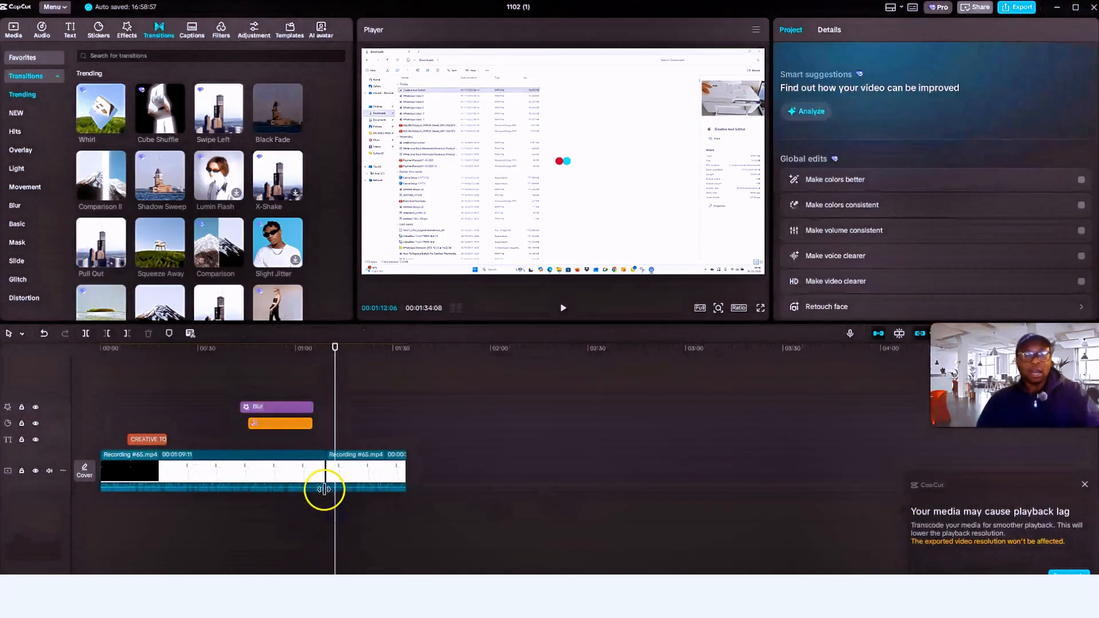
left_click(326, 514)
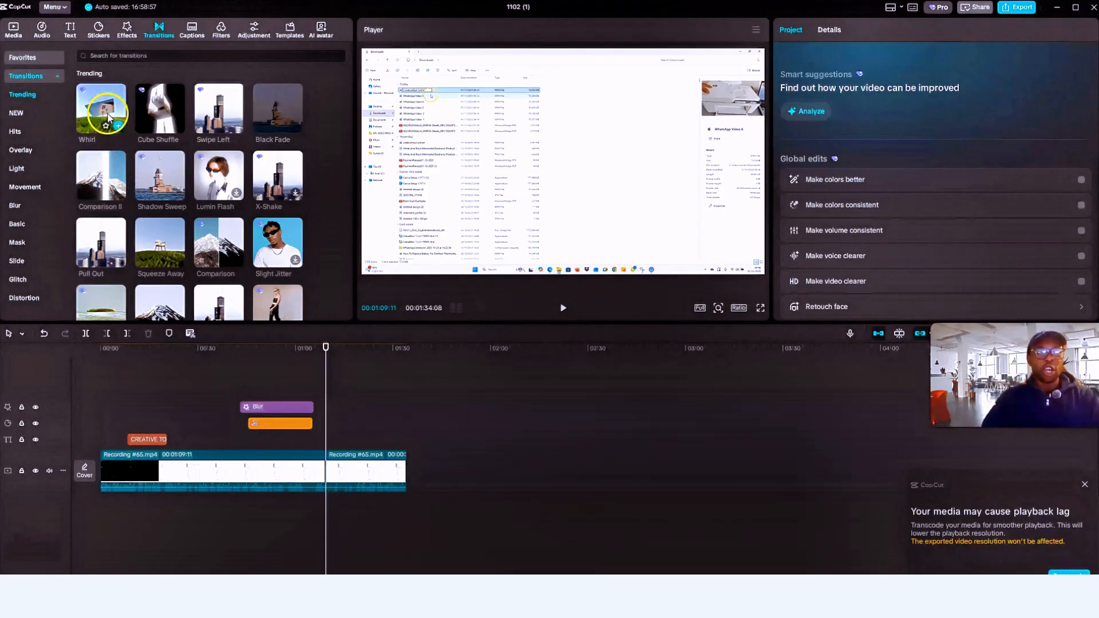
left_click_drag(103, 111, 325, 468)
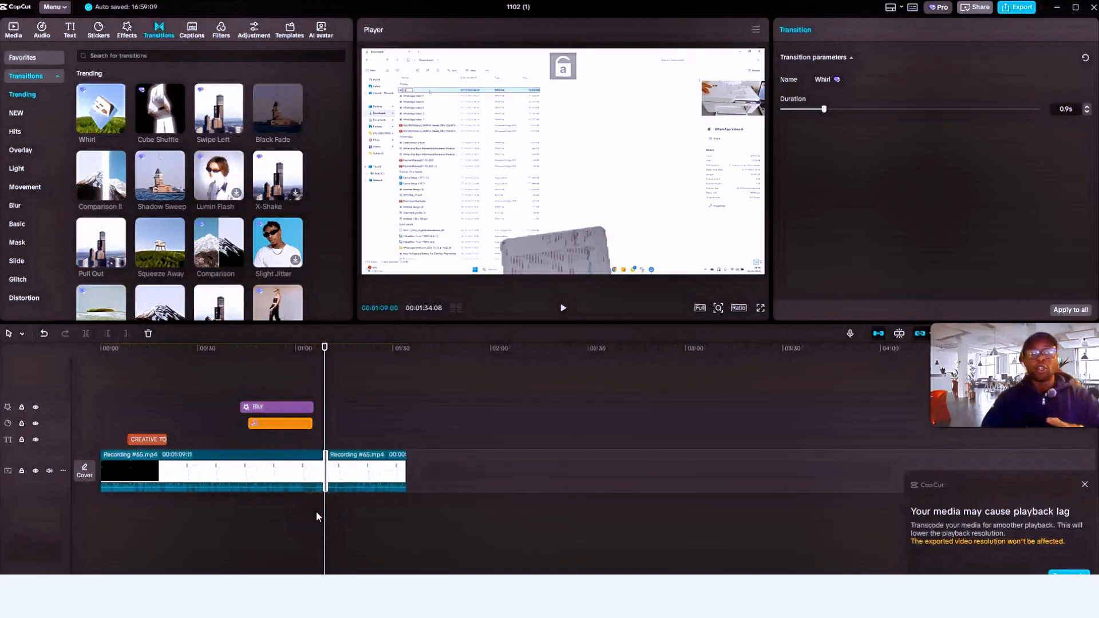
Play the timeline across the cut near 1:09 to preview the Whirl transition
left_click(316, 511)
left_click(564, 308)
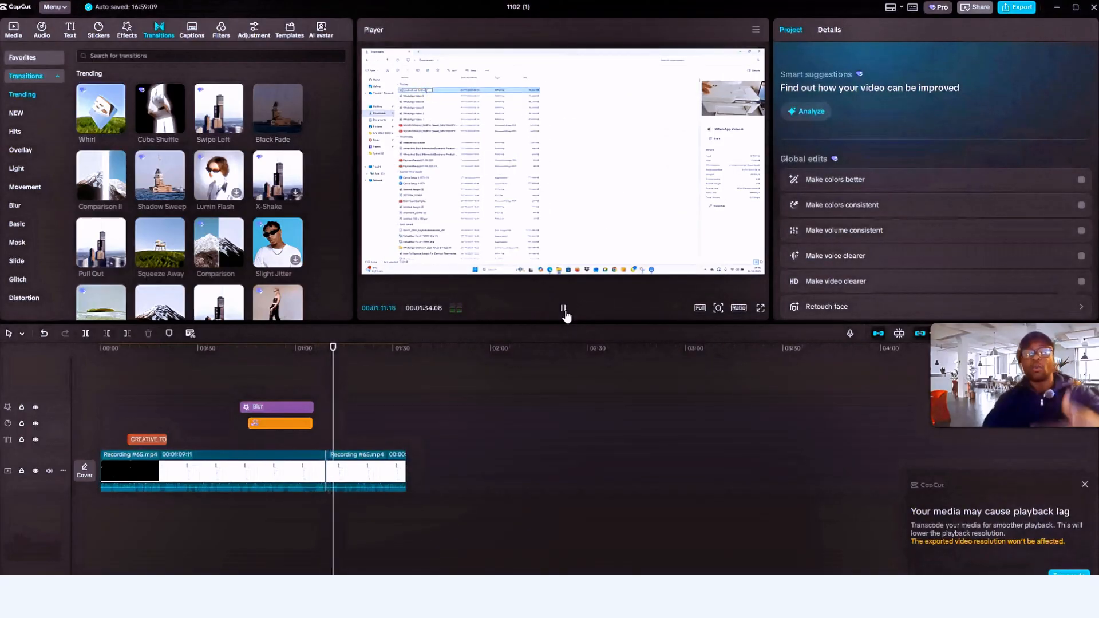
left_click(302, 520)
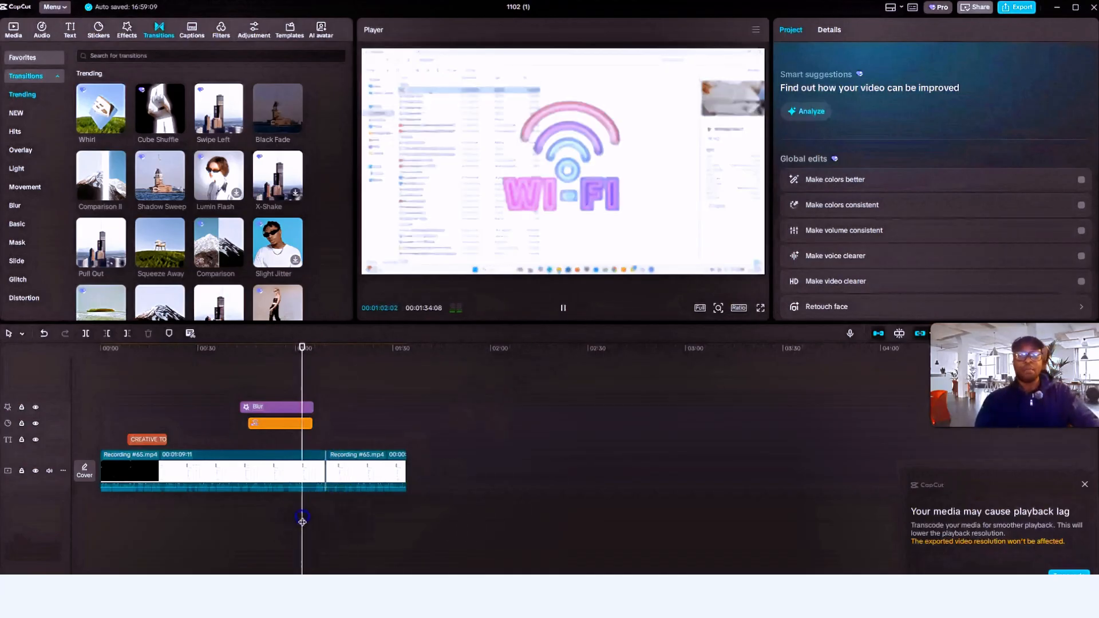
Split the second clip at about 1:24 and place the Comparison transition on the new cut
left_click(375, 502)
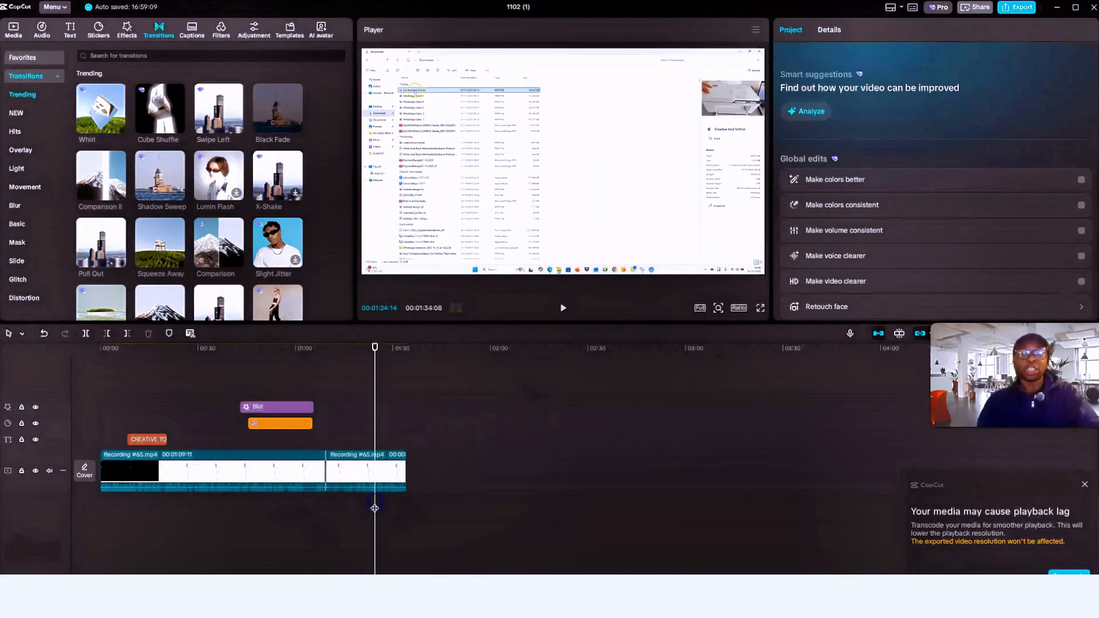
left_click(376, 481)
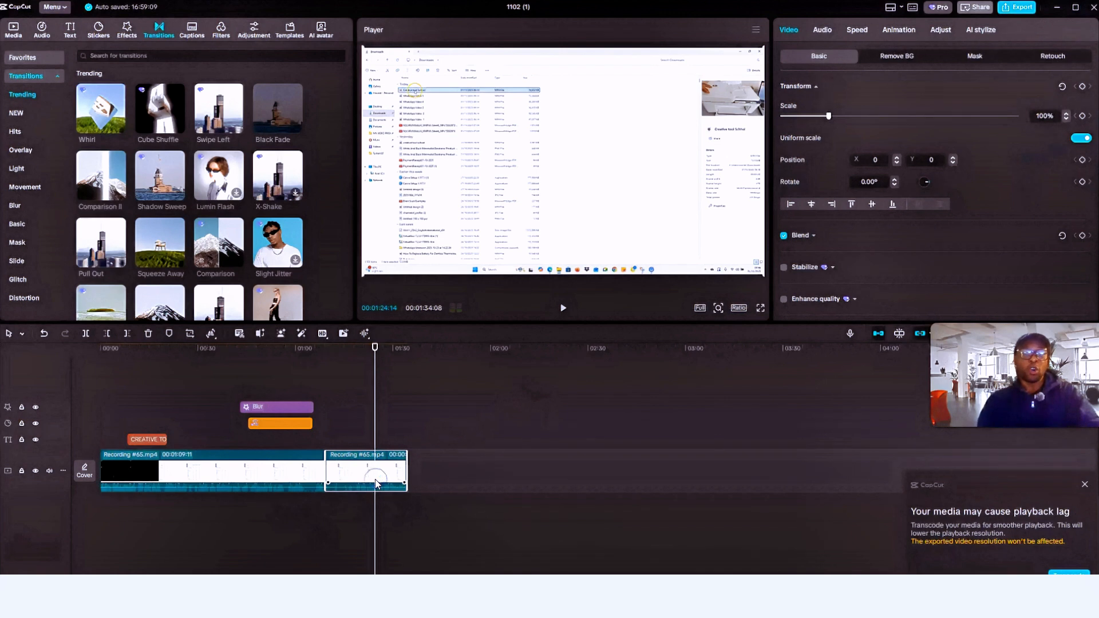
left_click(86, 338)
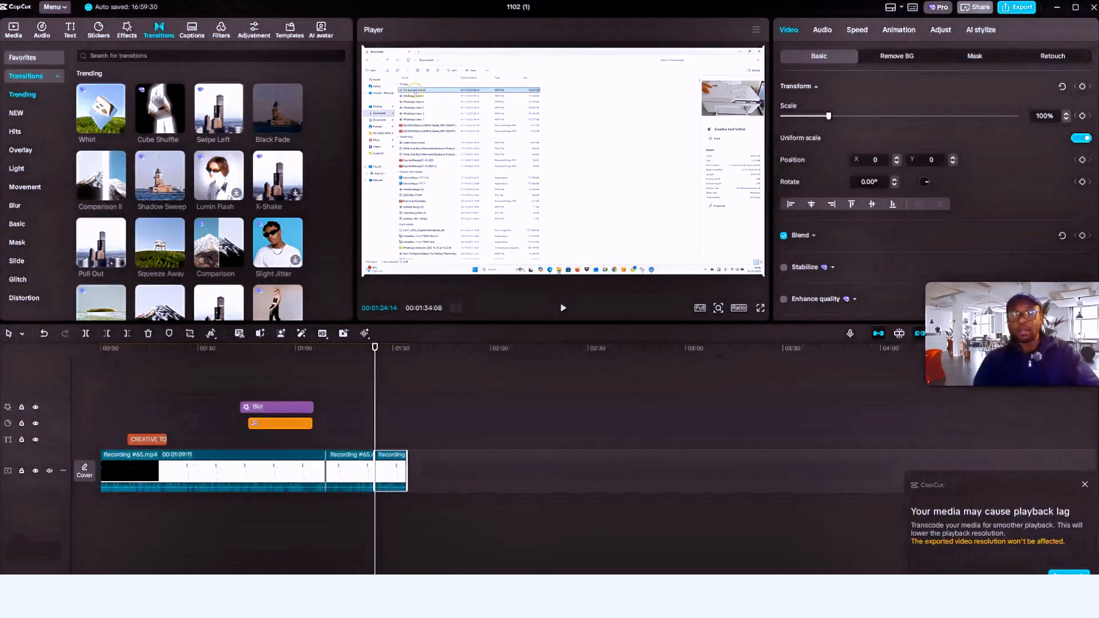
left_click_drag(196, 246, 376, 482)
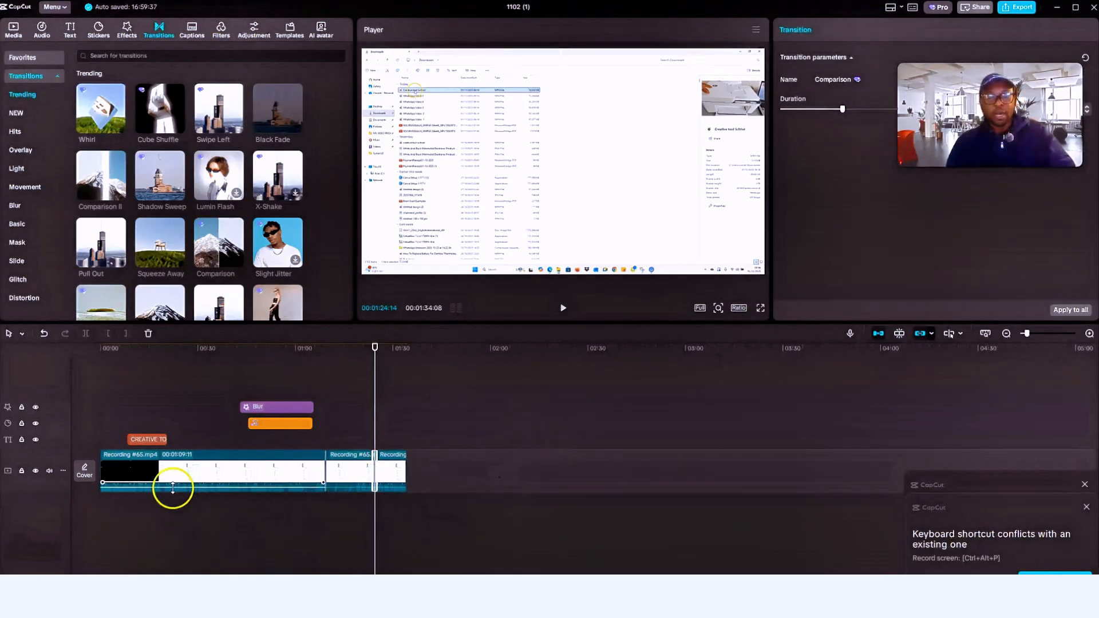
Set the project's aspect ratio to 16:9
left_click(740, 308)
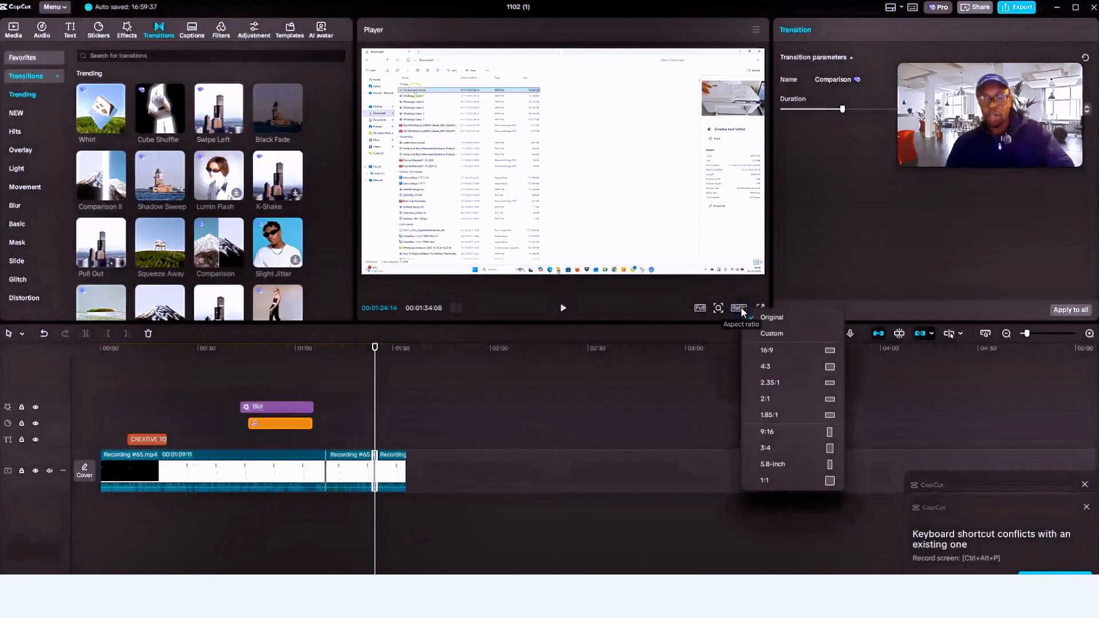
left_click(775, 351)
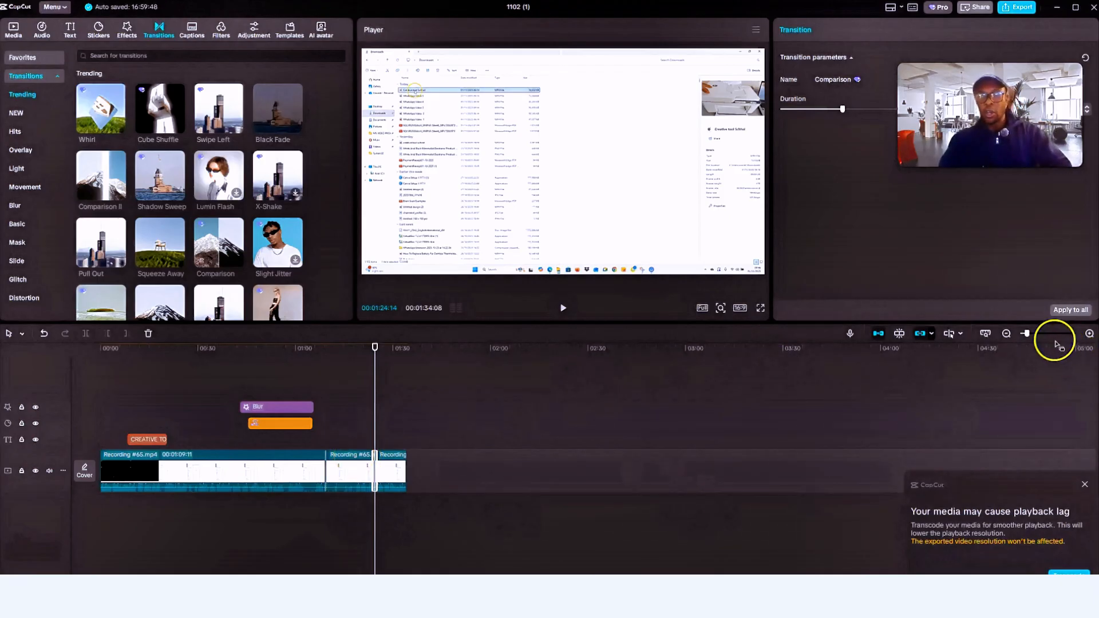
Enlarge the timeline scale around the cuts and dismiss the playback-lag and shortcut-conflict notifications
left_click_drag(1027, 335, 1034, 336)
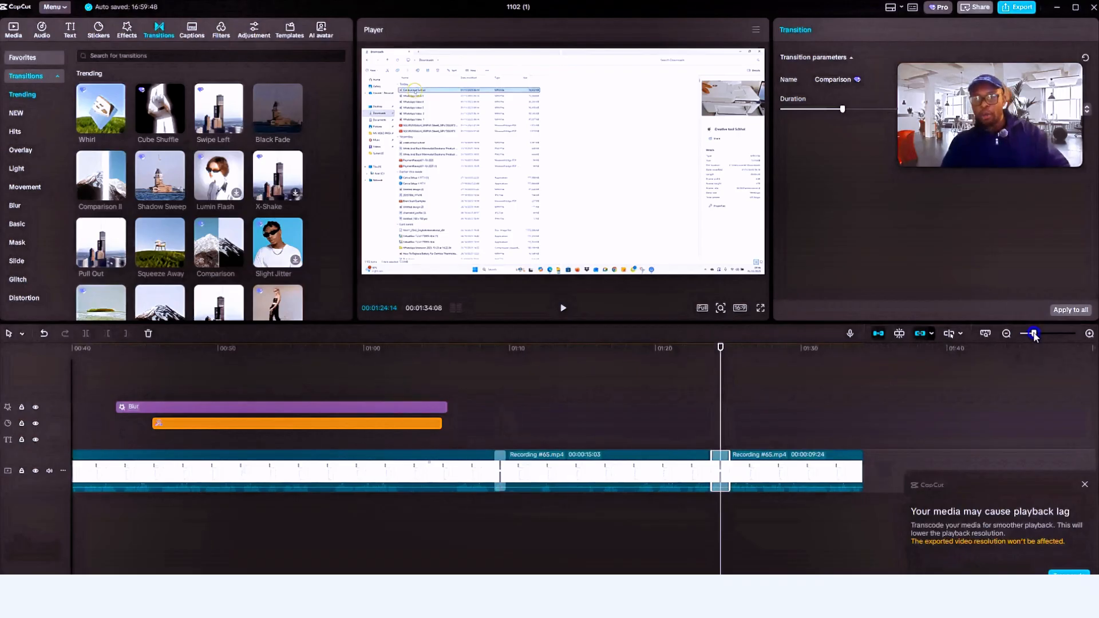
left_click_drag(1034, 337, 1037, 336)
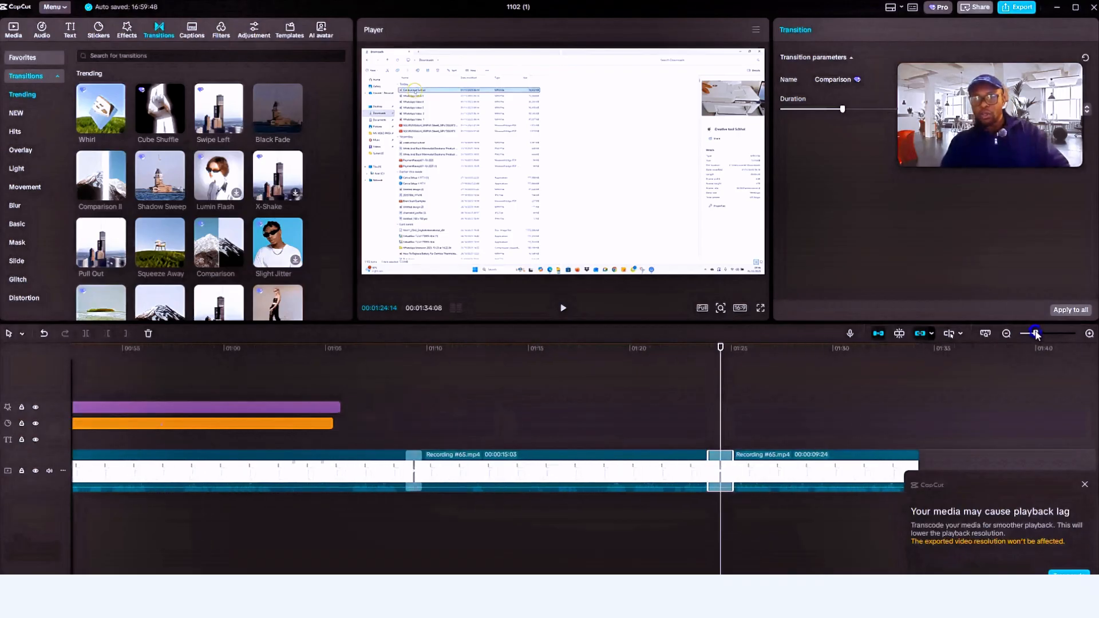
left_click(1086, 484)
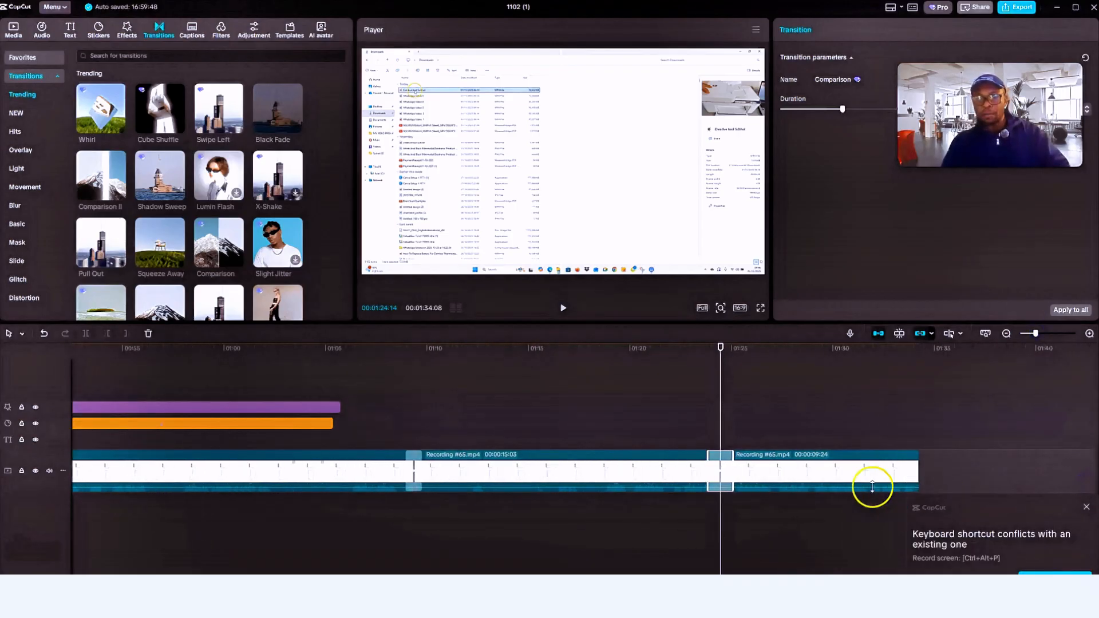
left_click(1086, 509)
left_click(684, 369)
Delete the Whirl transition near 1:09 and the Comparison transition near 1:24 from the main track
left_click(399, 517)
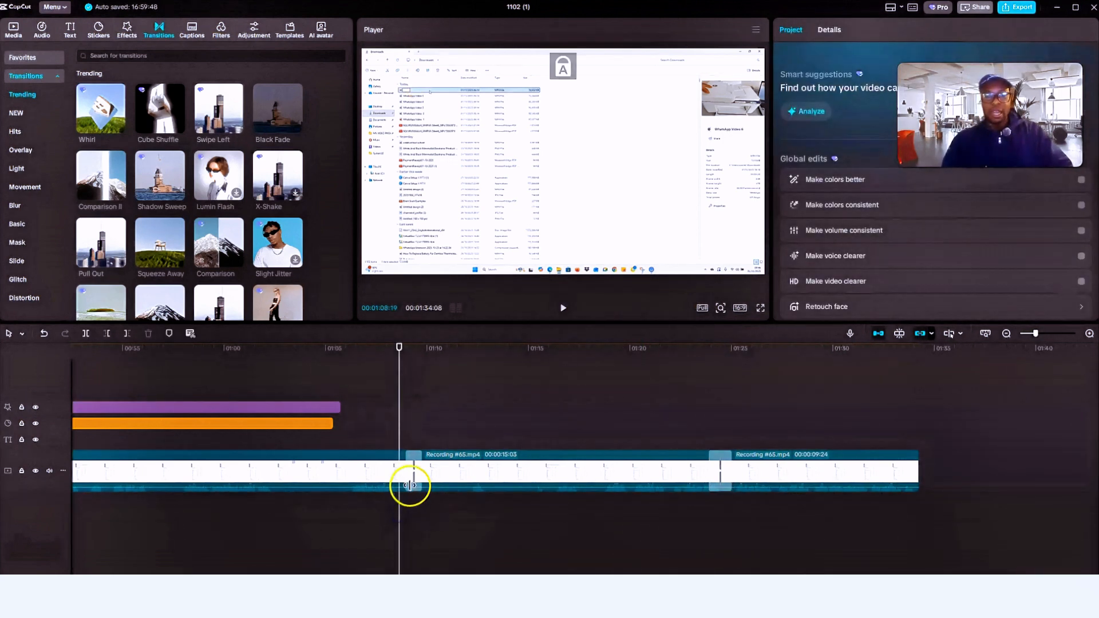
left_click(434, 467)
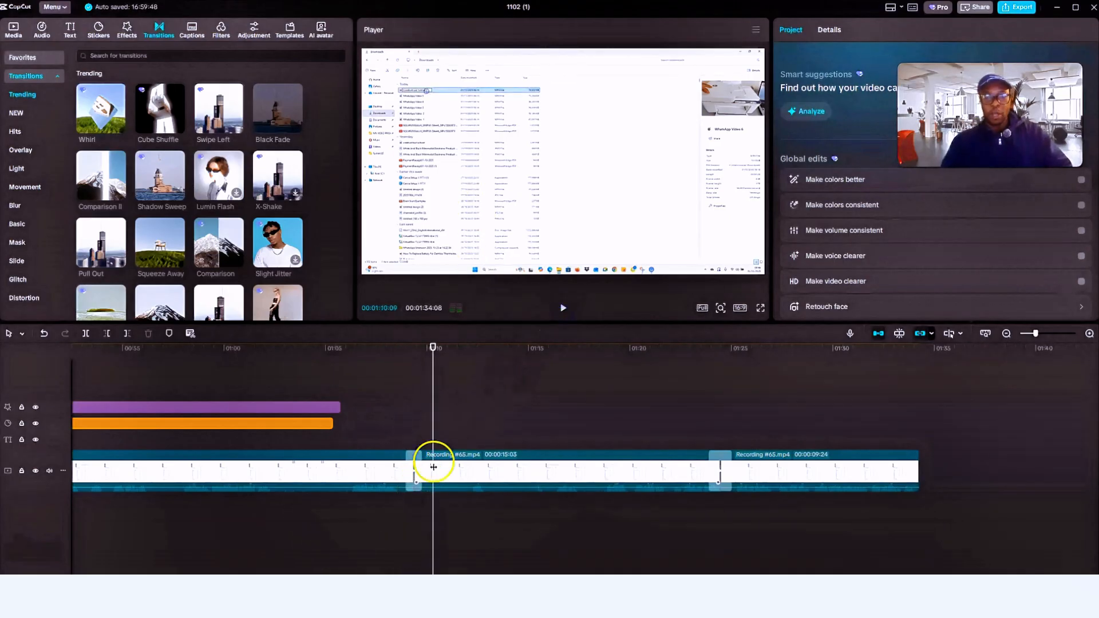
left_click(417, 475)
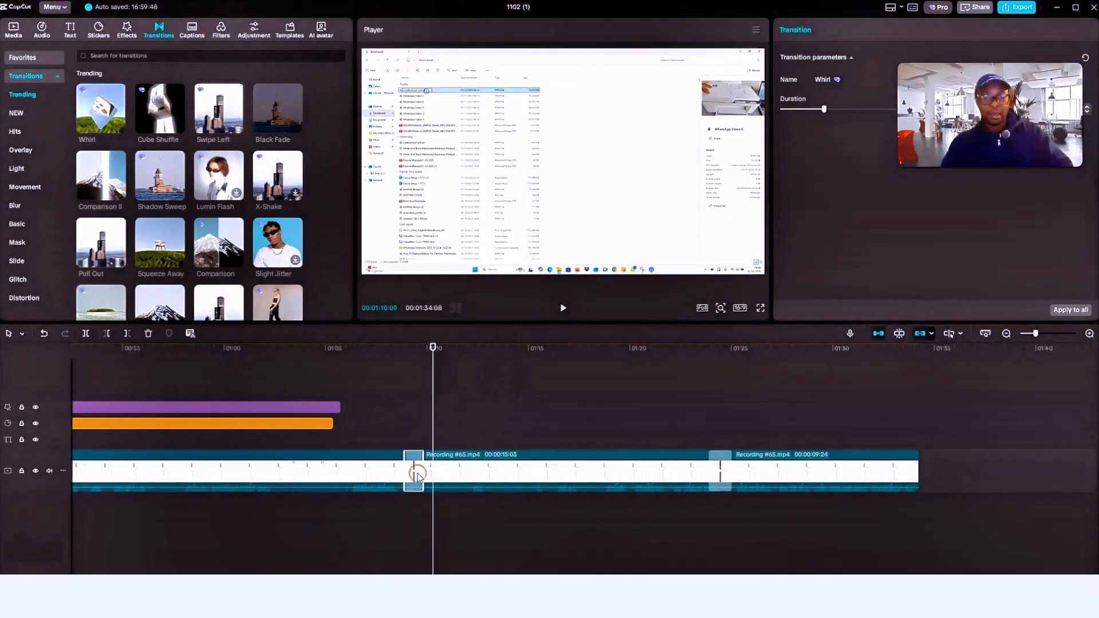
right_click(417, 475)
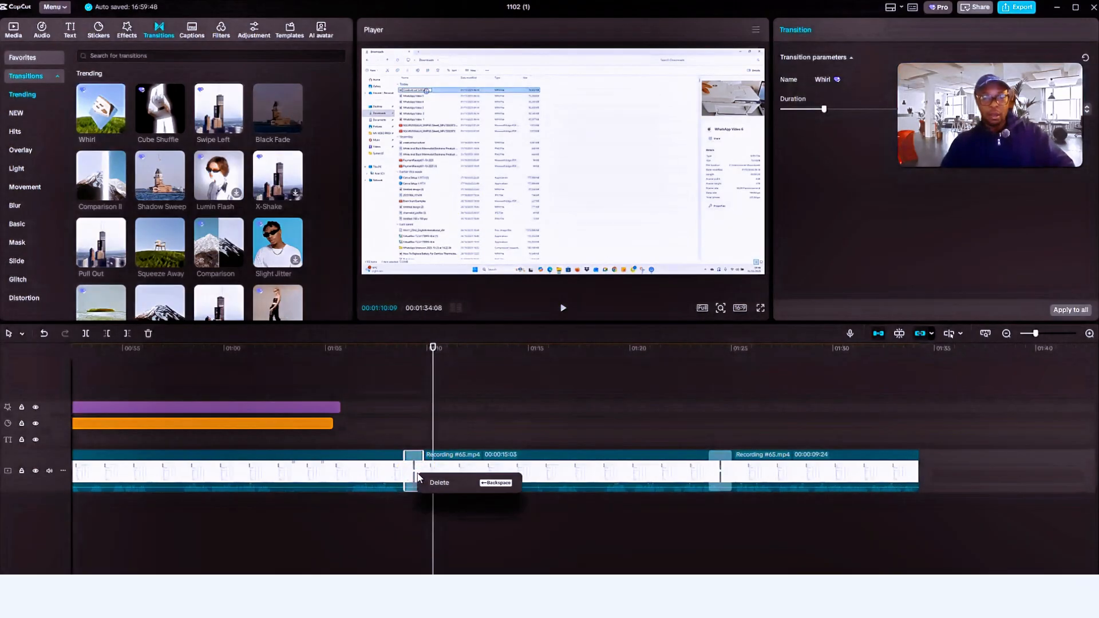
left_click(502, 488)
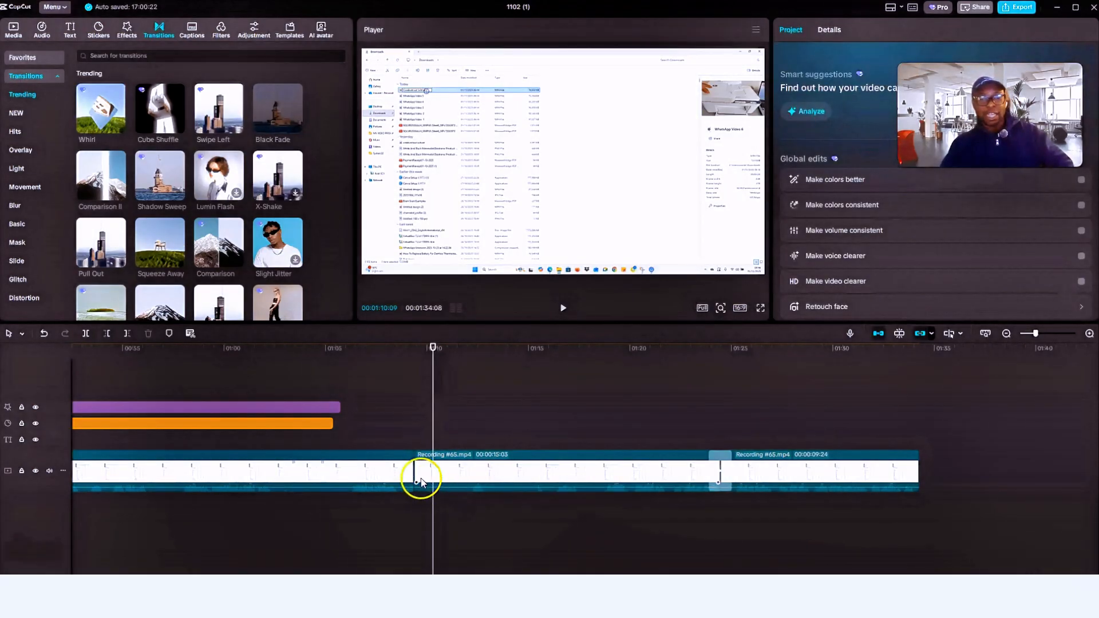
left_click(723, 471)
right_click(724, 471)
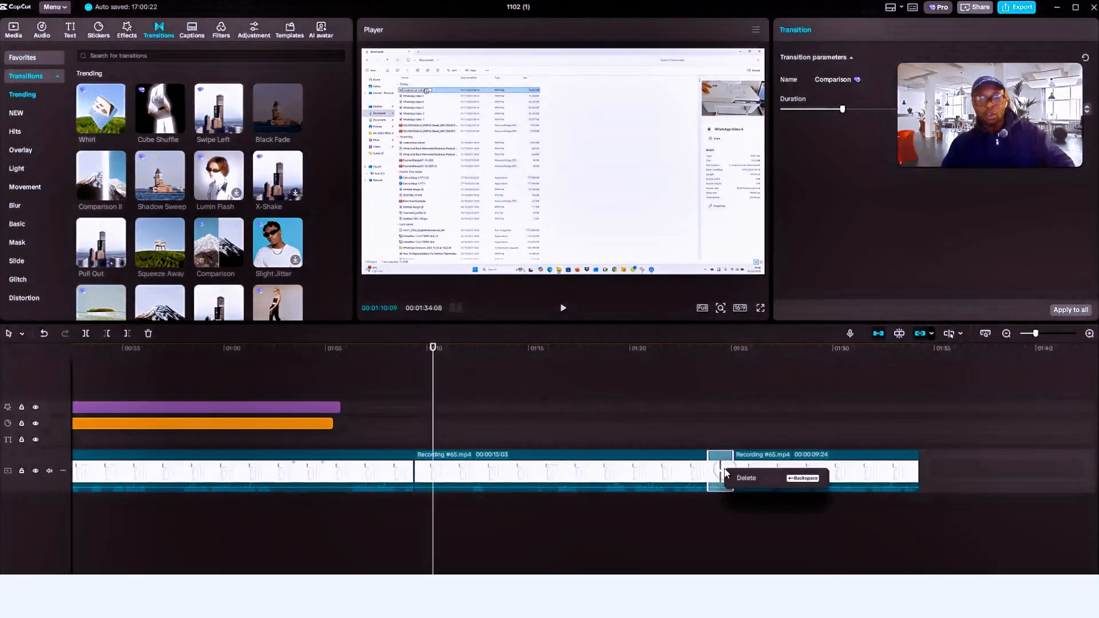
left_click(802, 479)
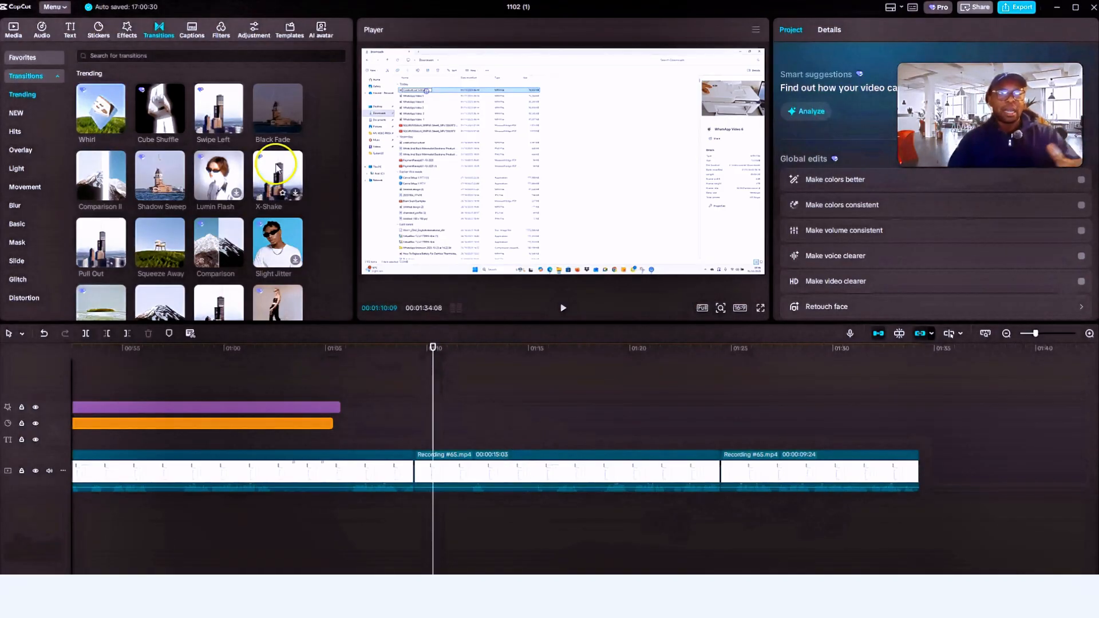
Generate automatic captions with English as the spoken language and no bilingual captions, and preview them near 0:05
left_click(191, 32)
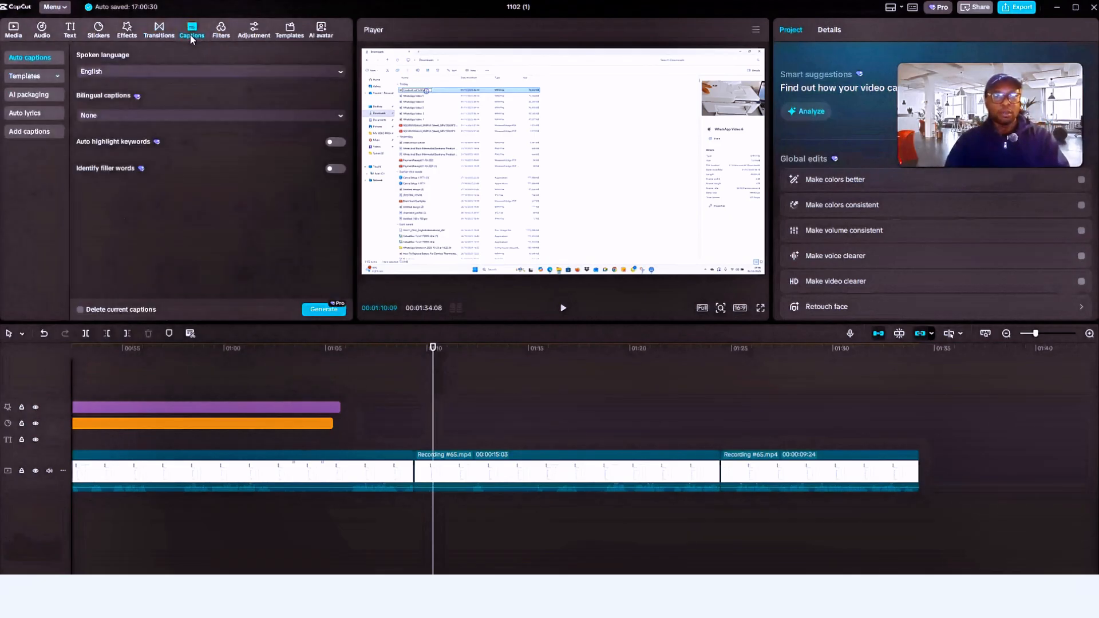
left_click(166, 67)
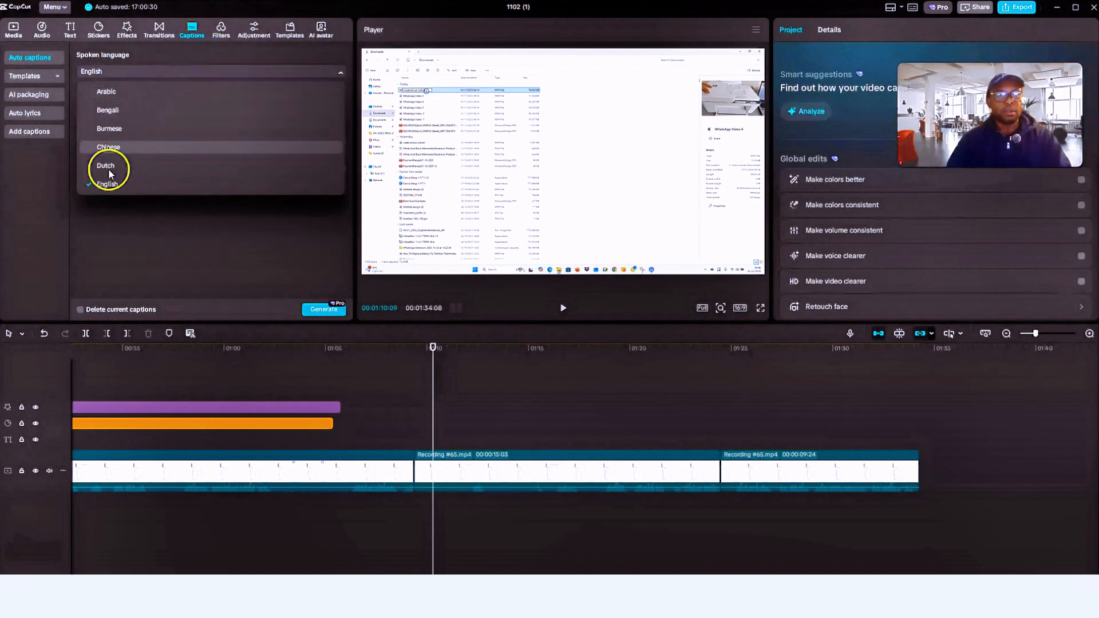
left_click(107, 185)
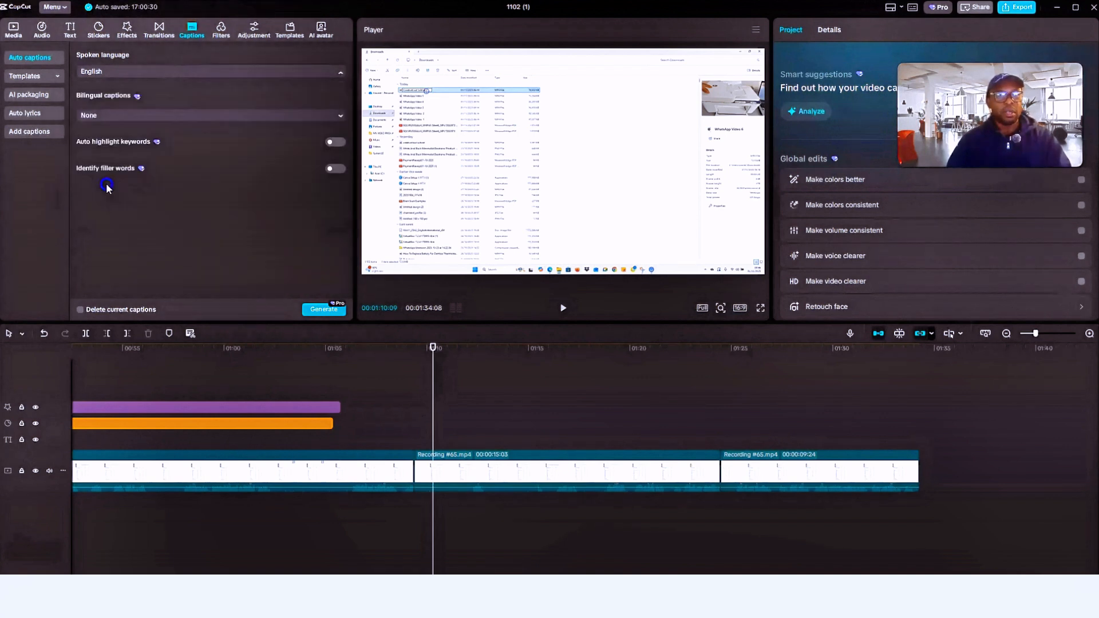
left_click(324, 309)
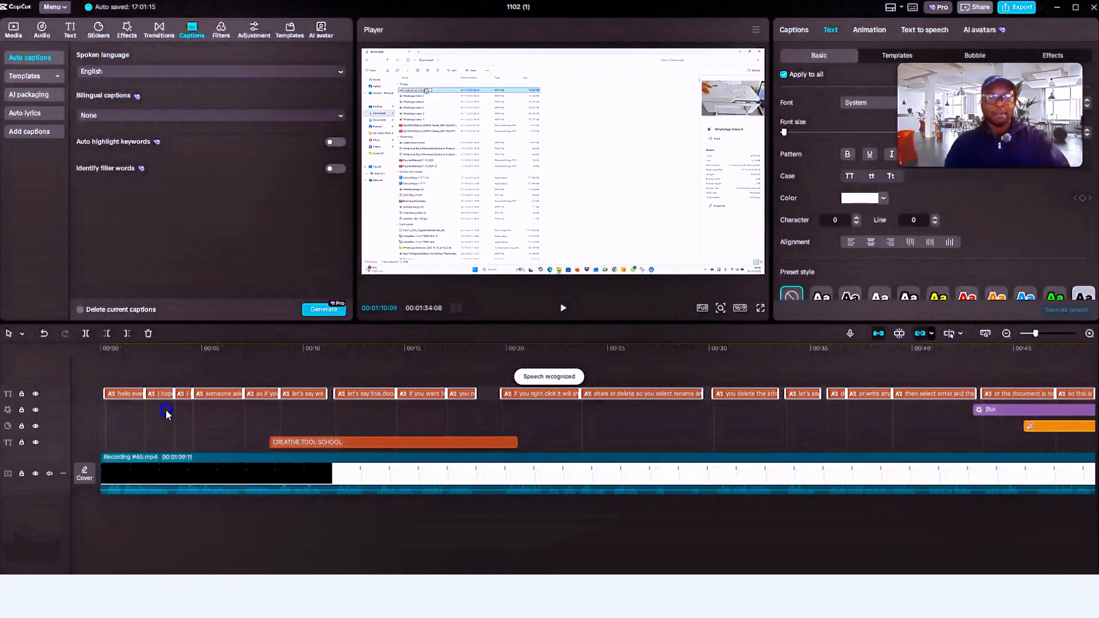
left_click(200, 419)
left_click(213, 419)
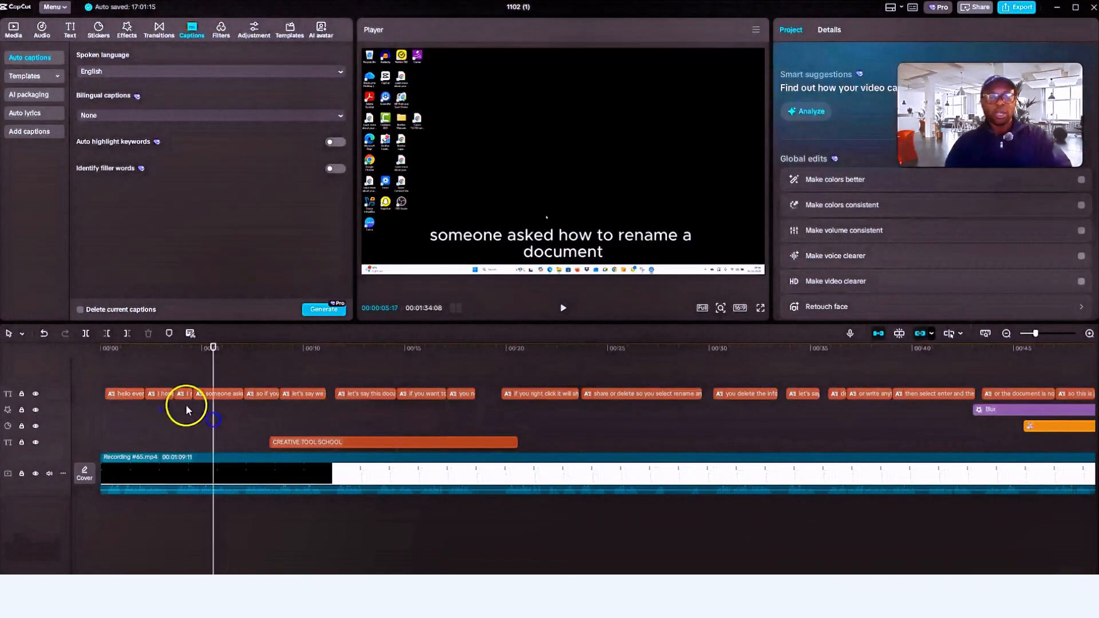
Play the project from the beginning to about 0:10 to review the automatic captions over the video
left_click(177, 395)
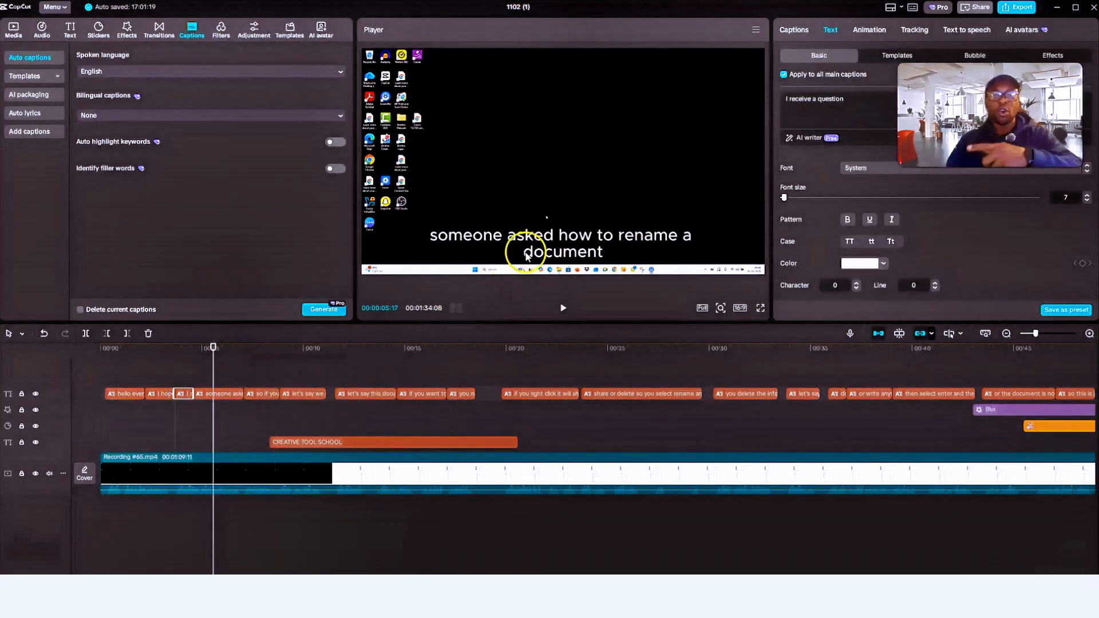
left_click_drag(214, 355, 101, 349)
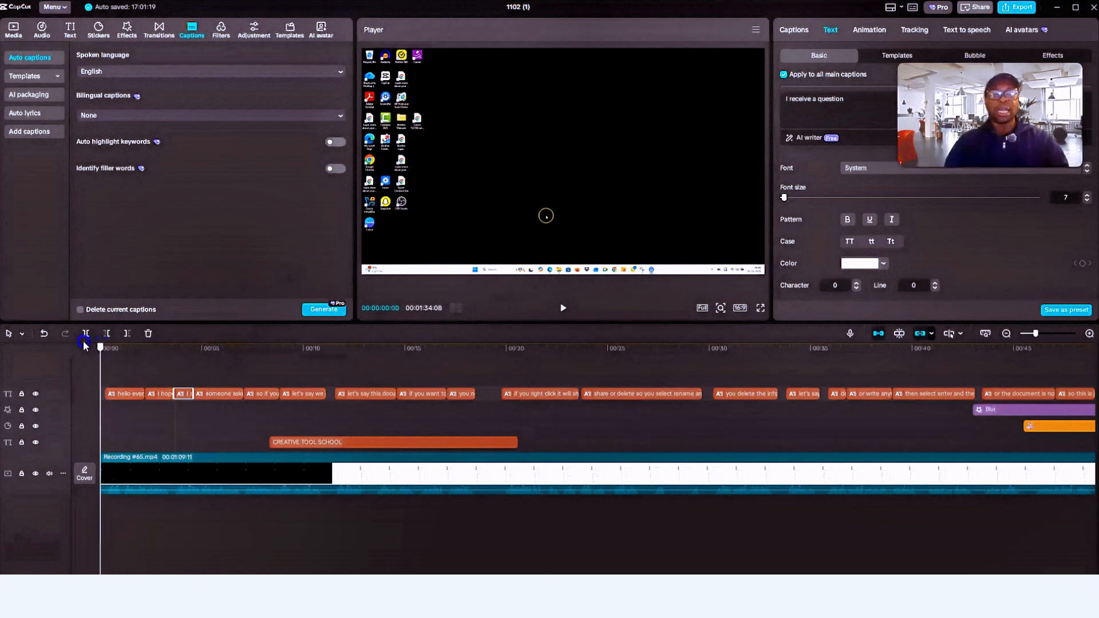
left_click(555, 314)
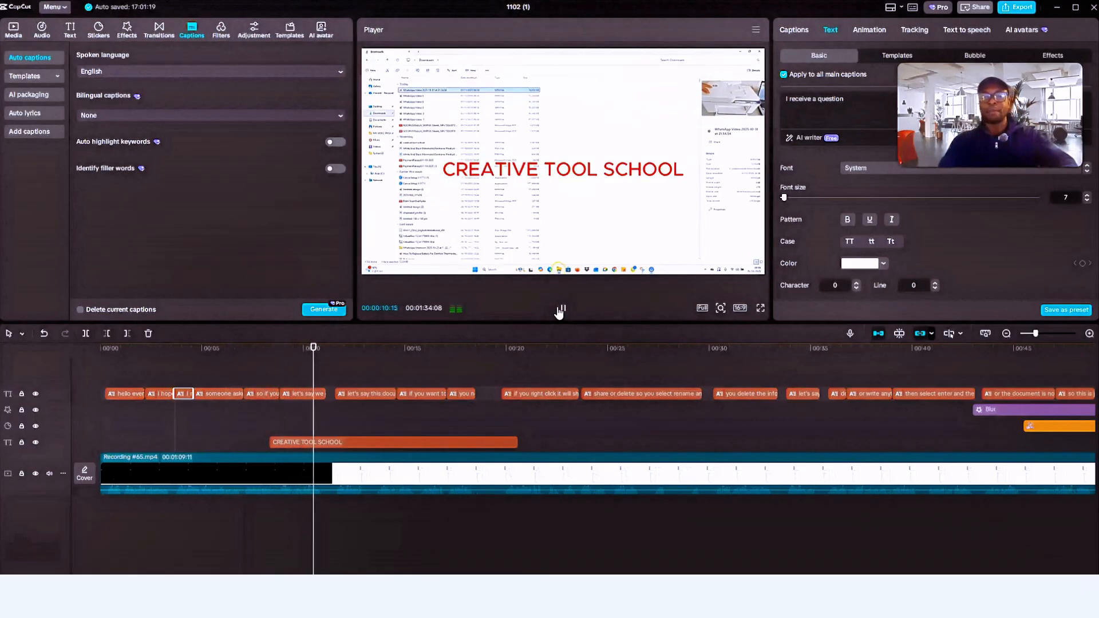
left_click(561, 310)
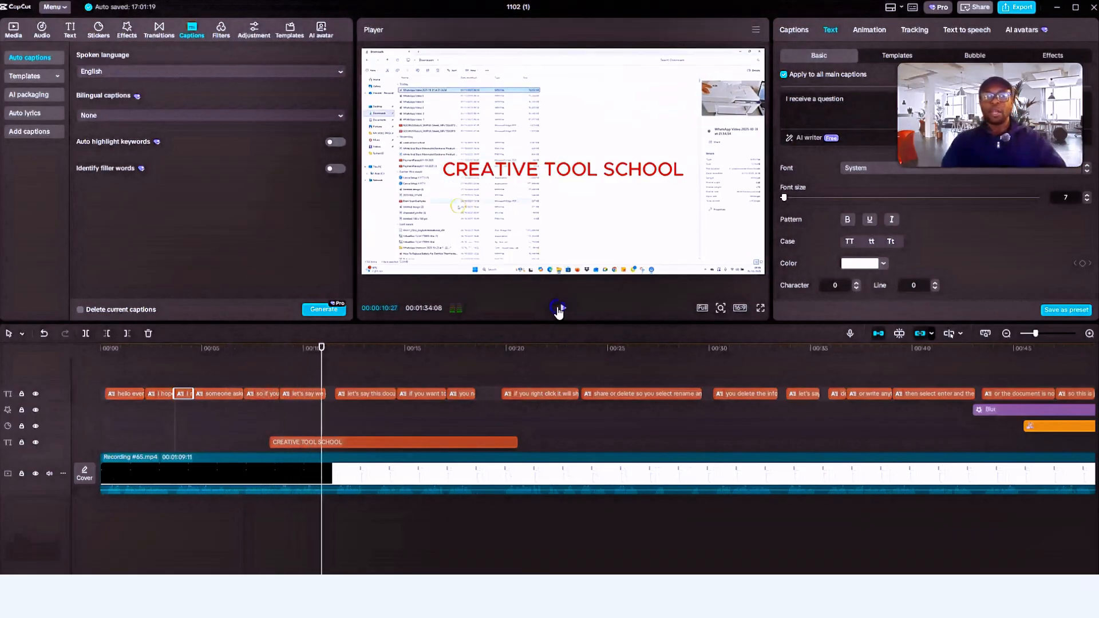
Inspect the "let's say this document" caption's text settings and replay the captions briefly from about 0:10
left_click(395, 395)
left_click(387, 408)
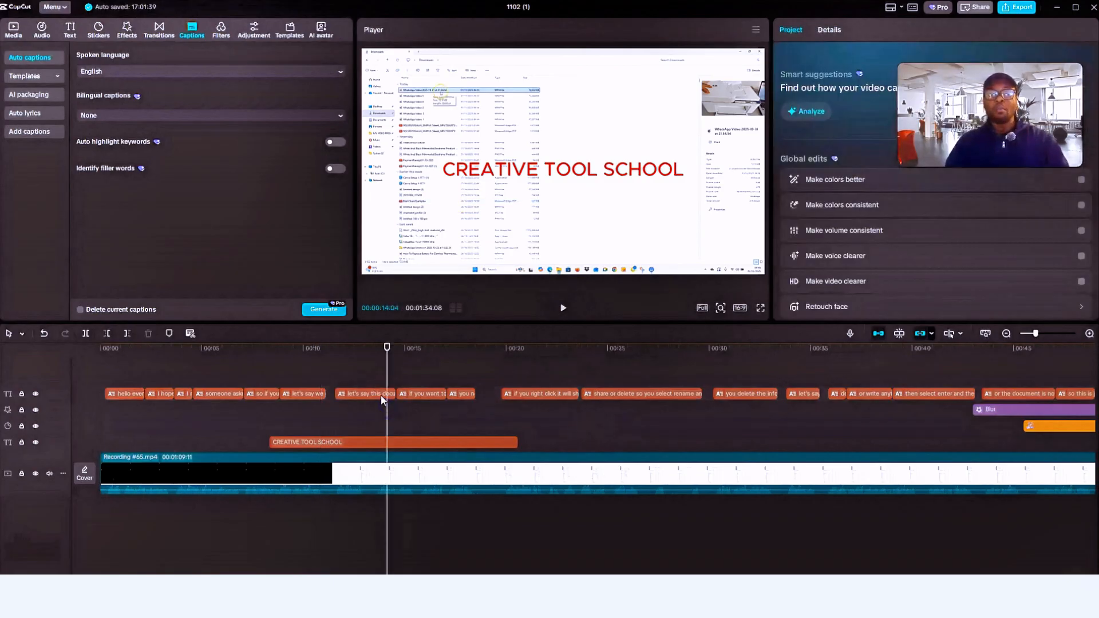
left_click(382, 399)
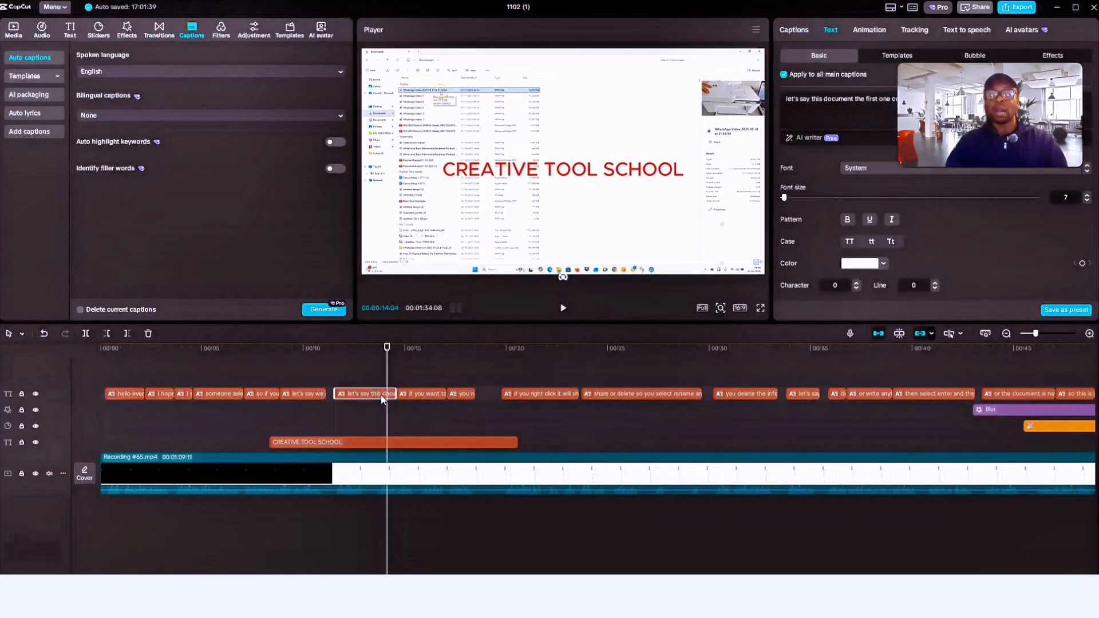
left_click(309, 411)
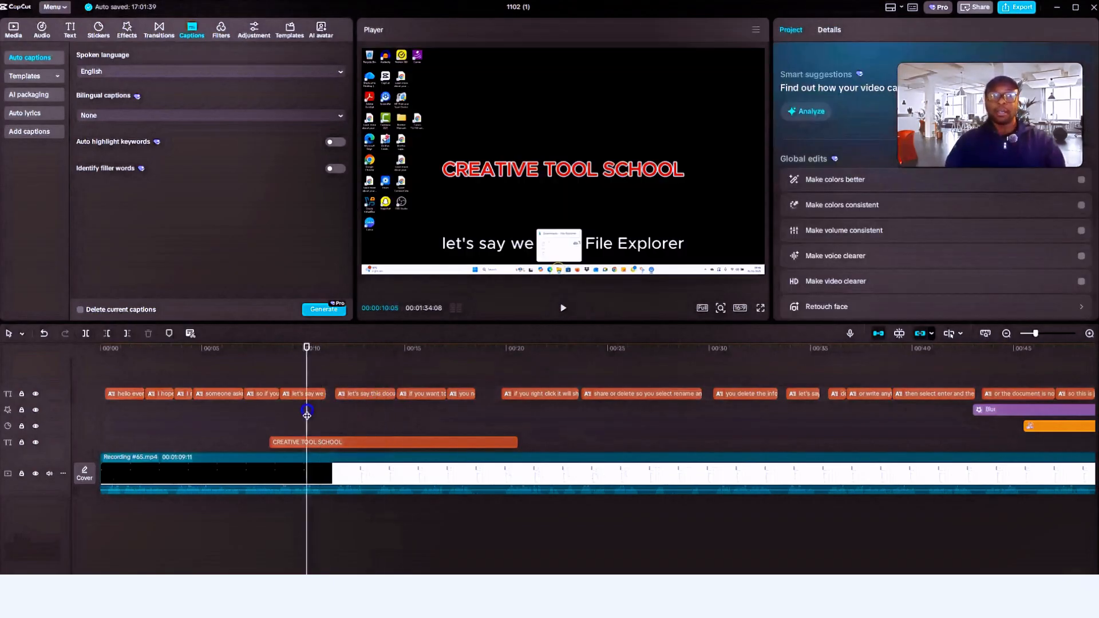
left_click(562, 309)
left_click(562, 310)
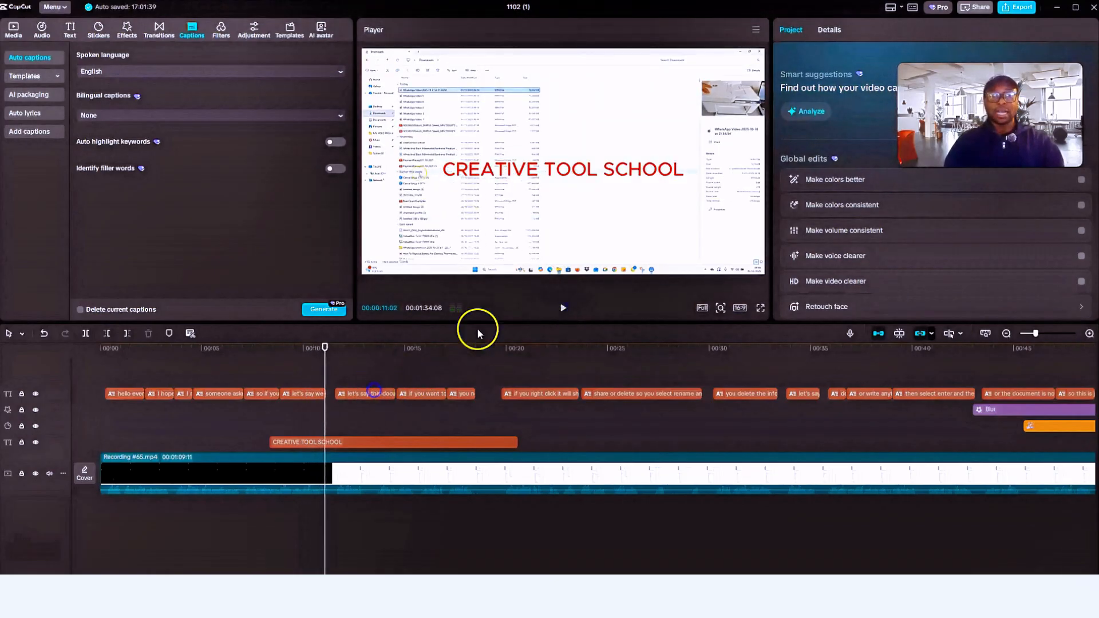
Apply the yellow preset style with black outline to all main captions and check it on the "let's say we go to File Explorer" caption
left_click(366, 402)
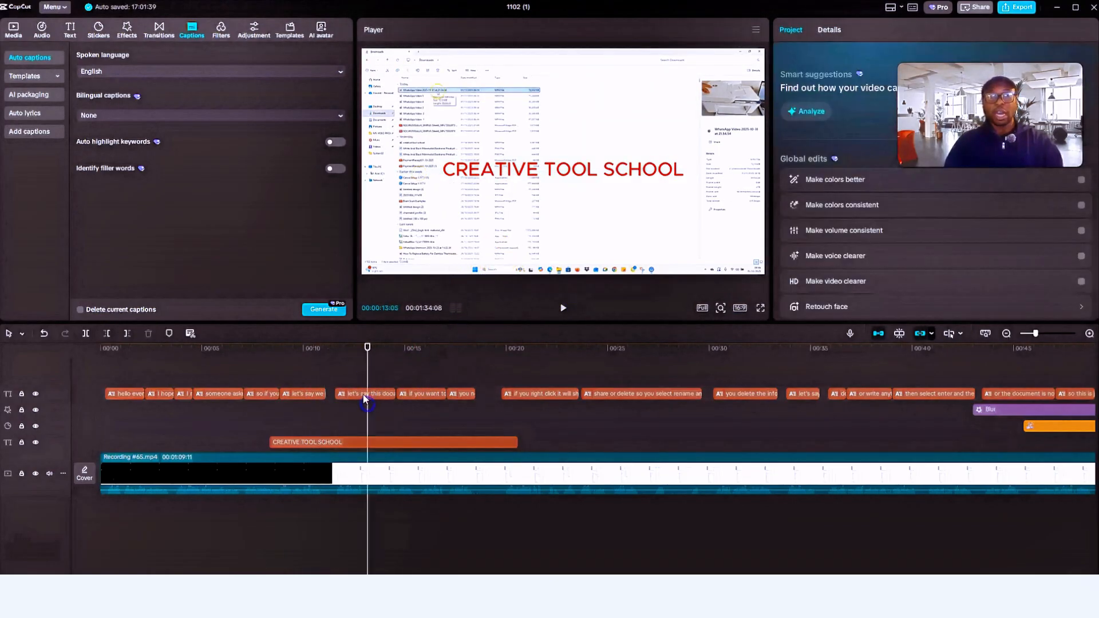
left_click(364, 395)
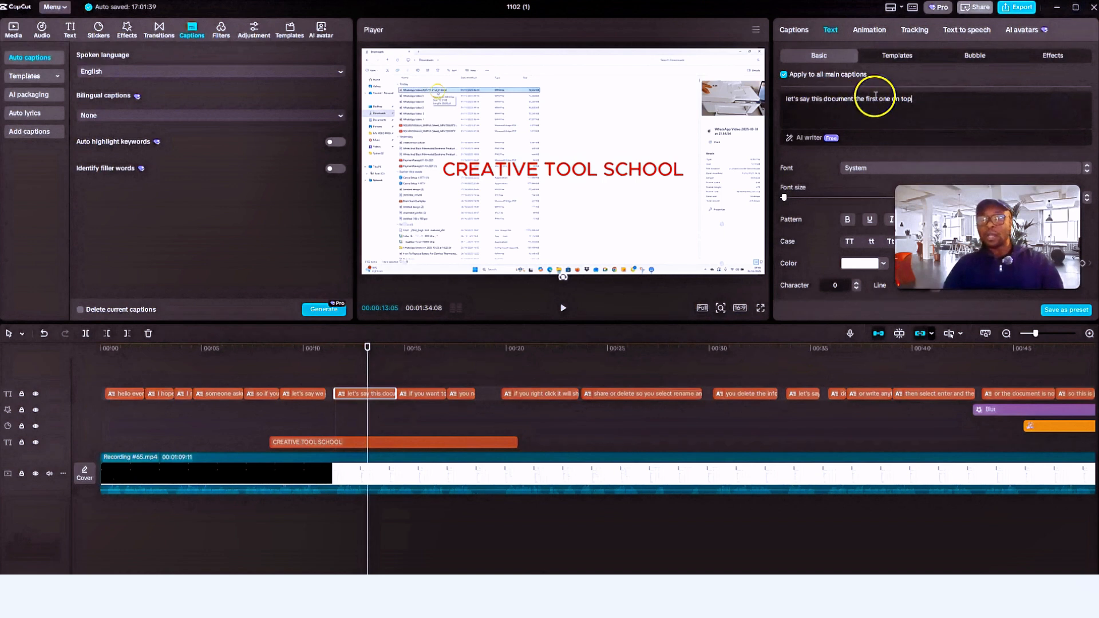
left_click(932, 104)
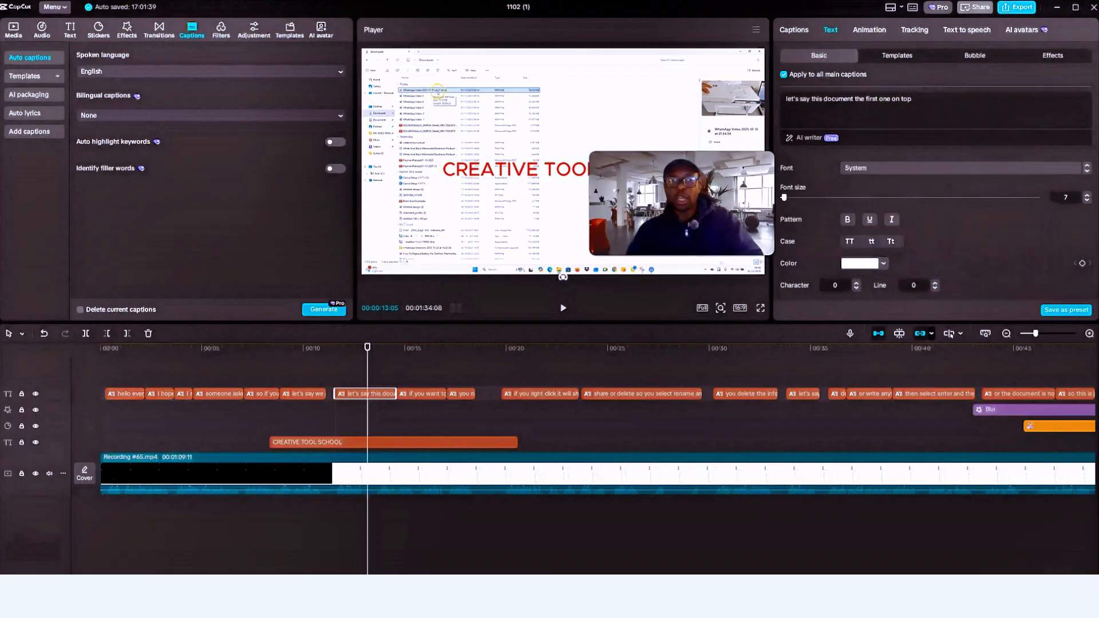
scroll(1084, 251, "down", 2)
scroll(1019, 246, "down", 1)
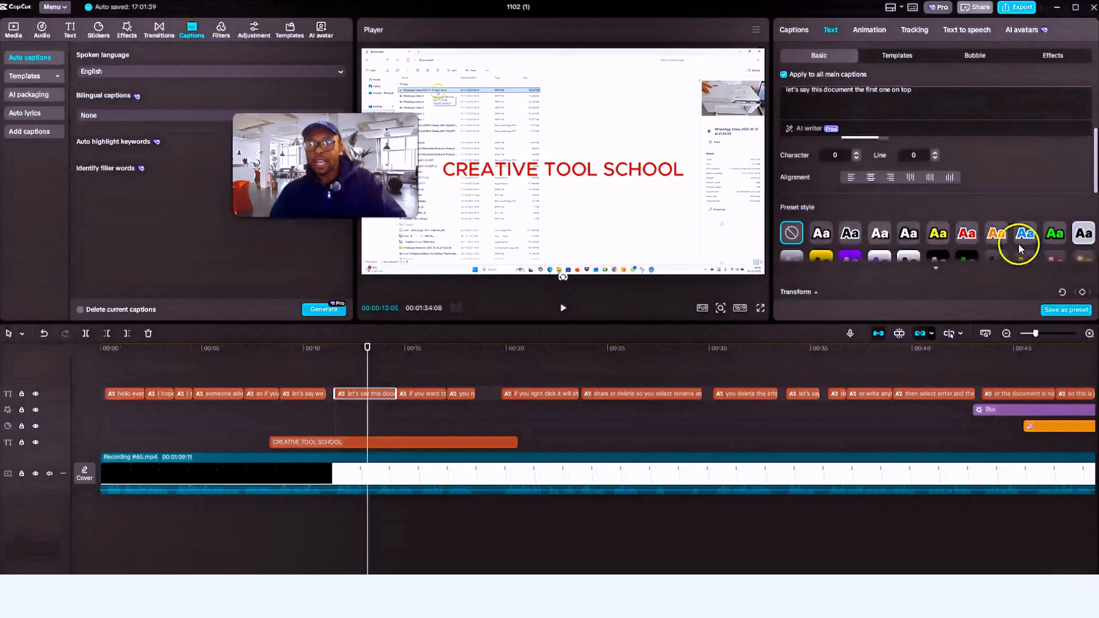
left_click(943, 238)
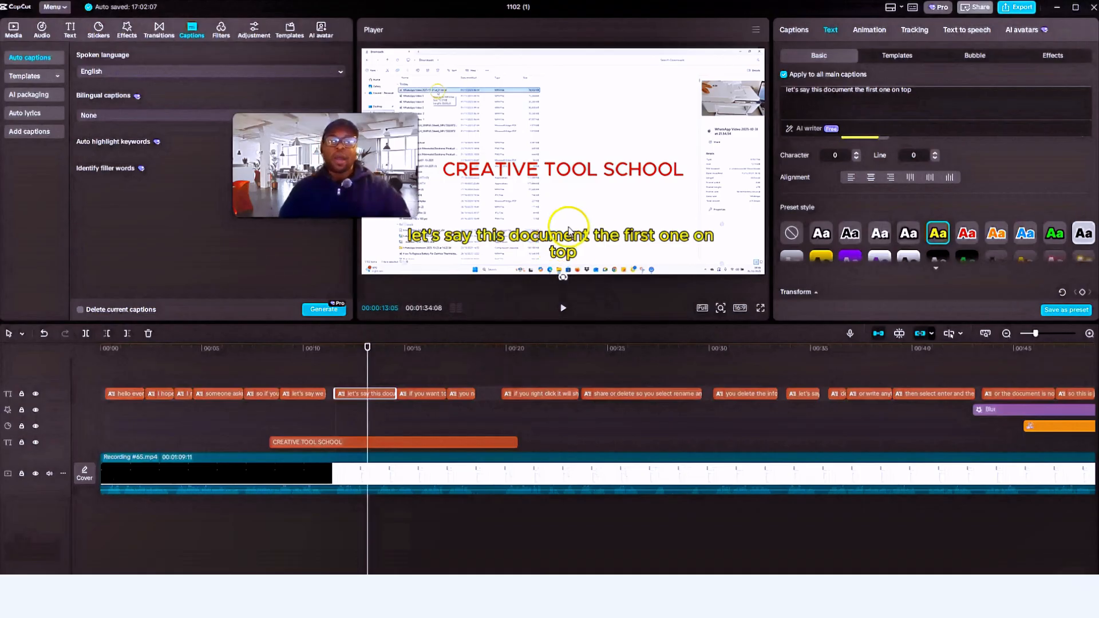
left_click(317, 410)
left_click(314, 395)
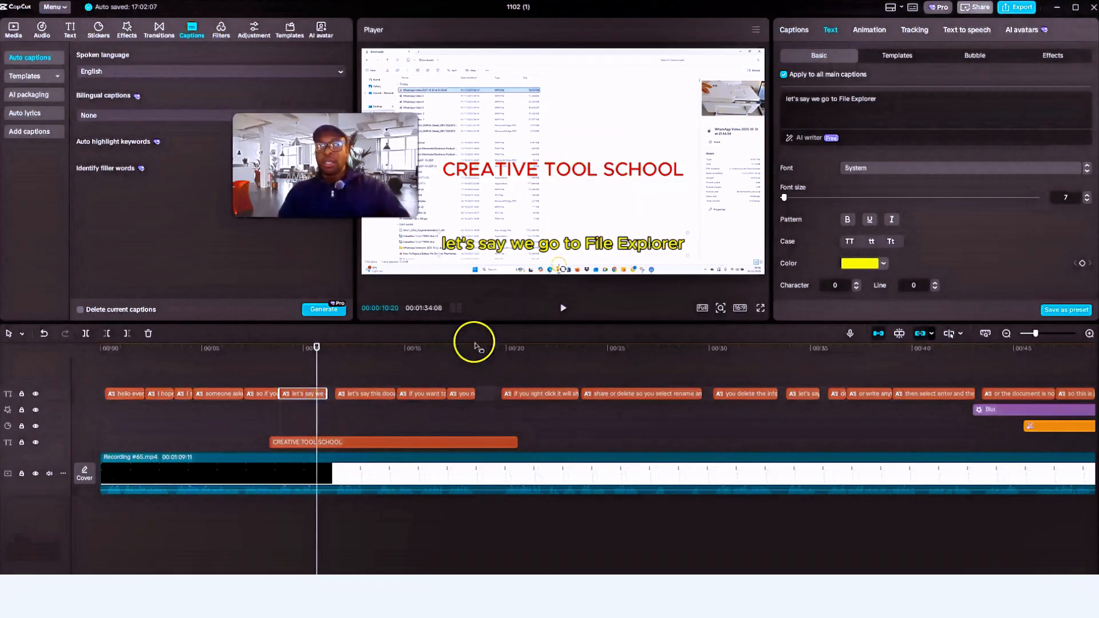
Turn off applying changes to all main captions, move the "let's say we go to File Explorer" caption to the frame's upper-right area, and preview from the start
left_click(307, 410)
left_click(297, 395)
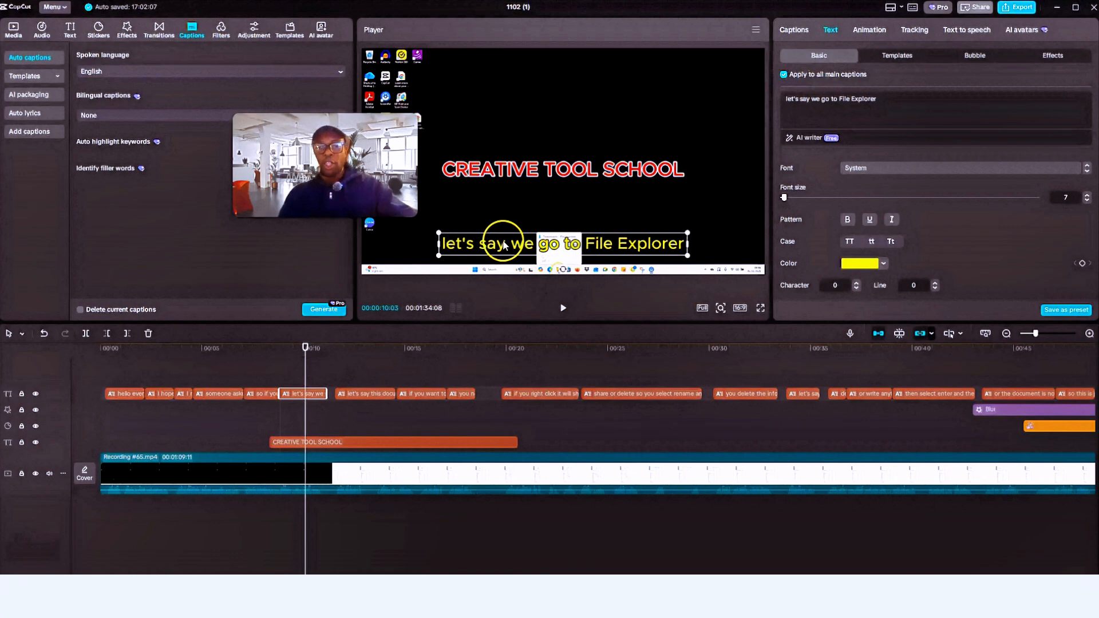
left_click(784, 75)
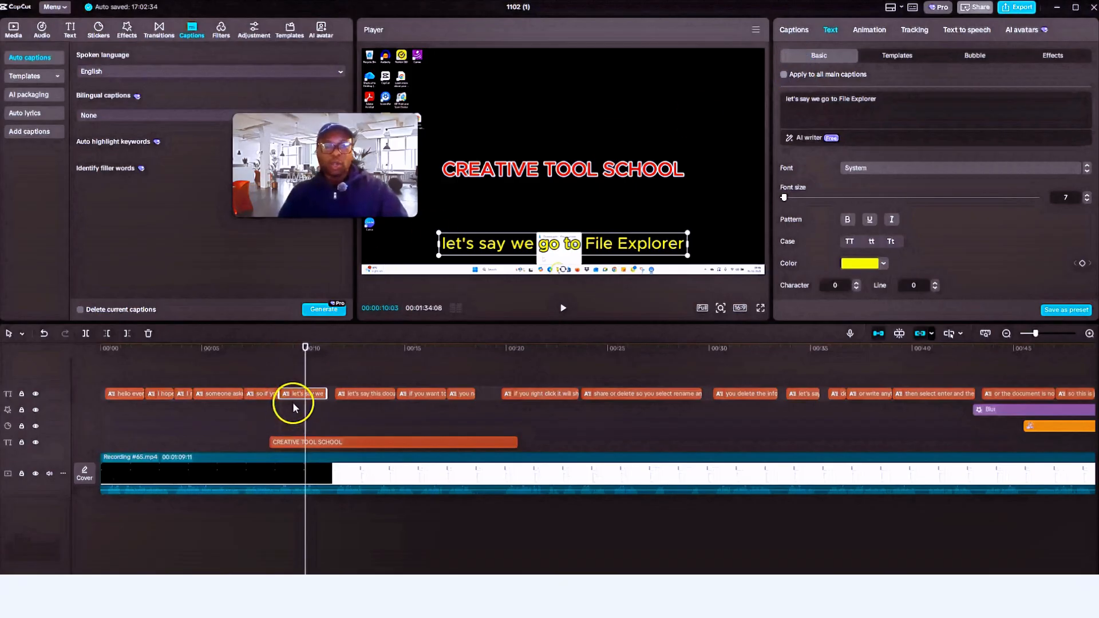
left_click_drag(606, 247, 671, 79)
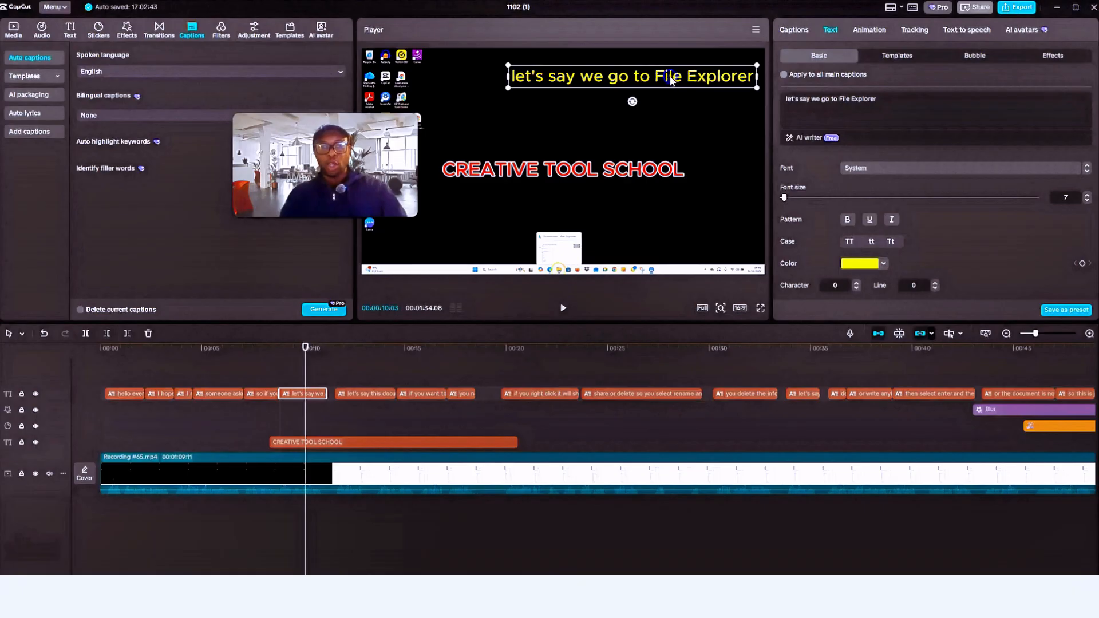
left_click(118, 417)
left_click(563, 309)
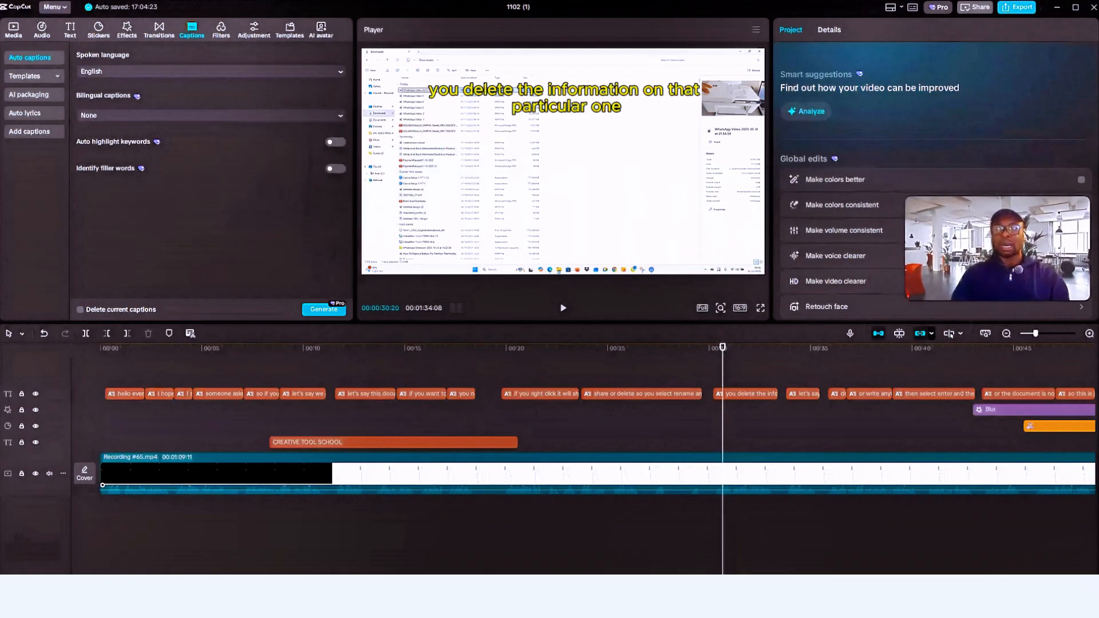
Search the filters for "matt white" and add the Matte Highlights filter above the captions at about 0:28
left_click(220, 29)
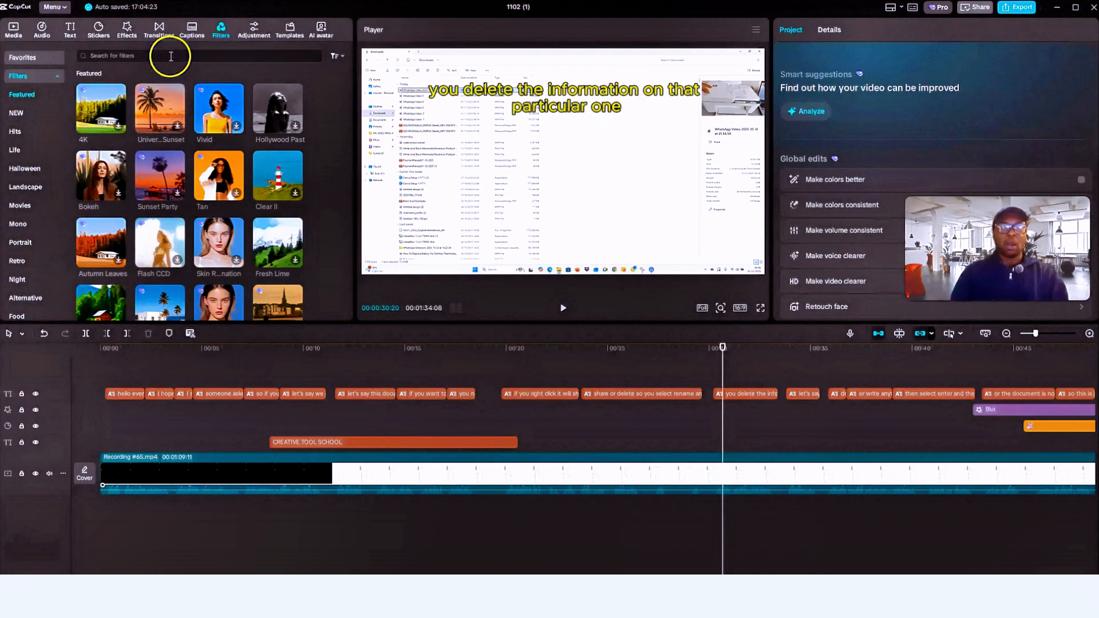
scroll(205, 199, "down", 5)
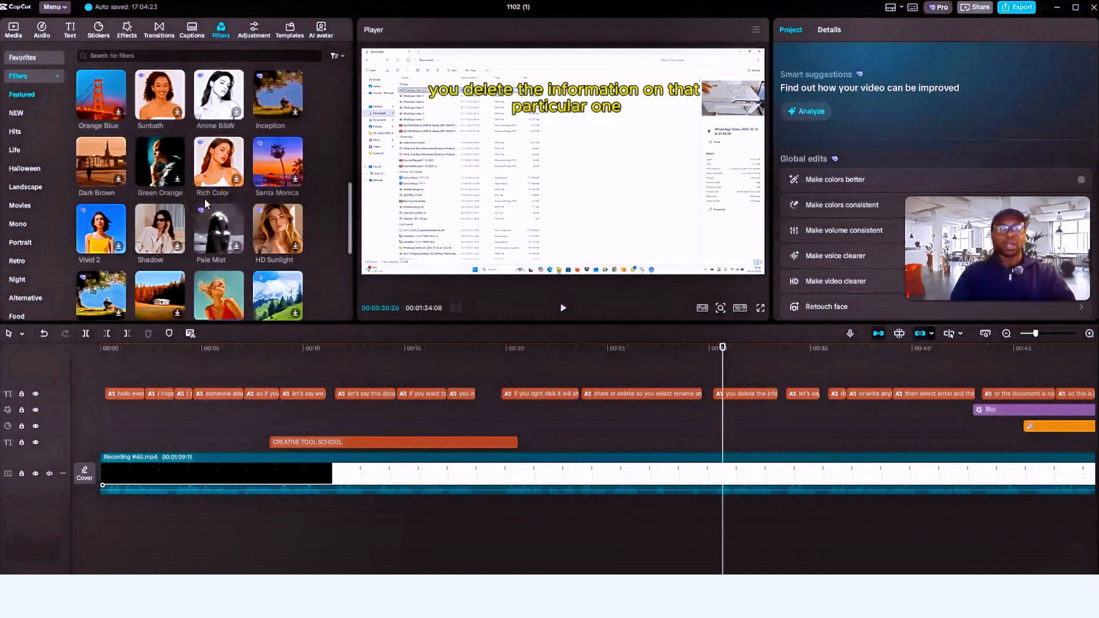
scroll(204, 198, "up", 5)
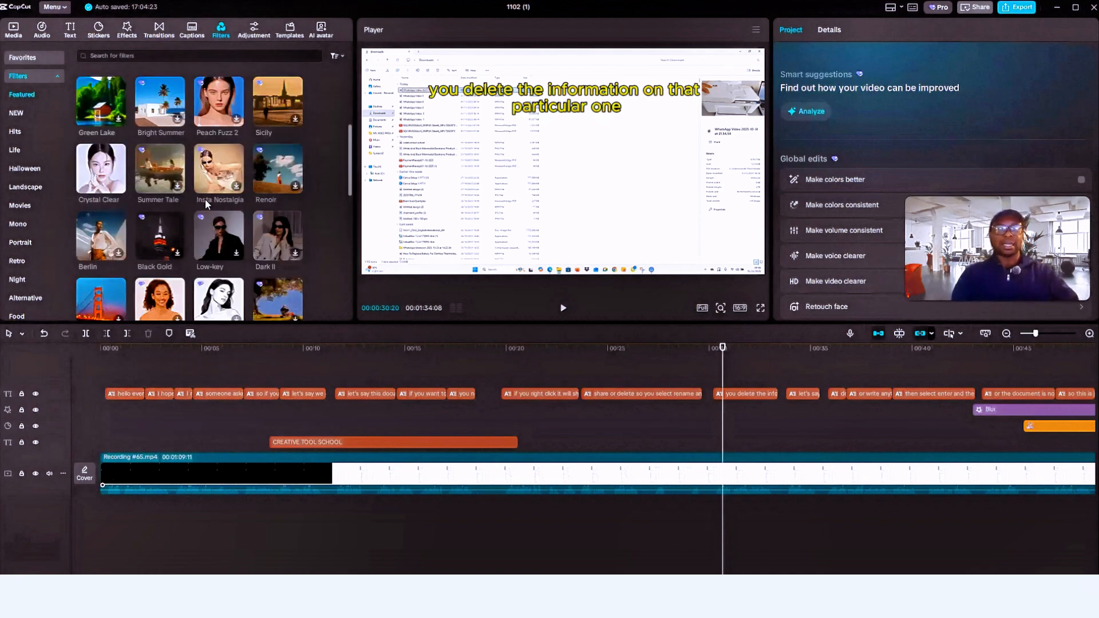
left_click(135, 54)
left_click(101, 88)
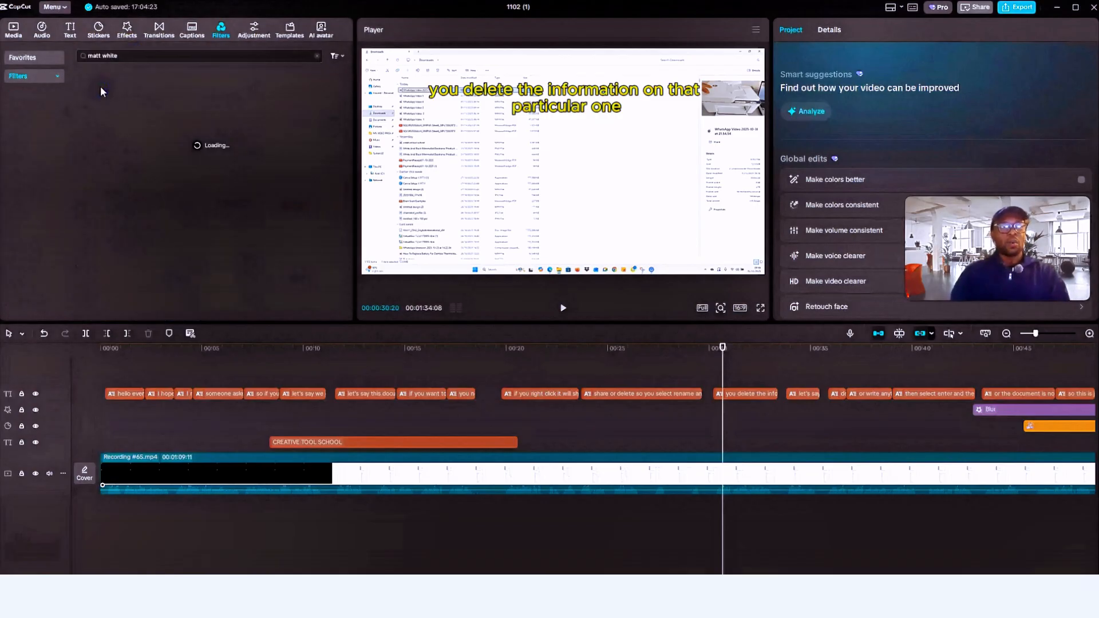
left_click_drag(220, 102, 676, 379)
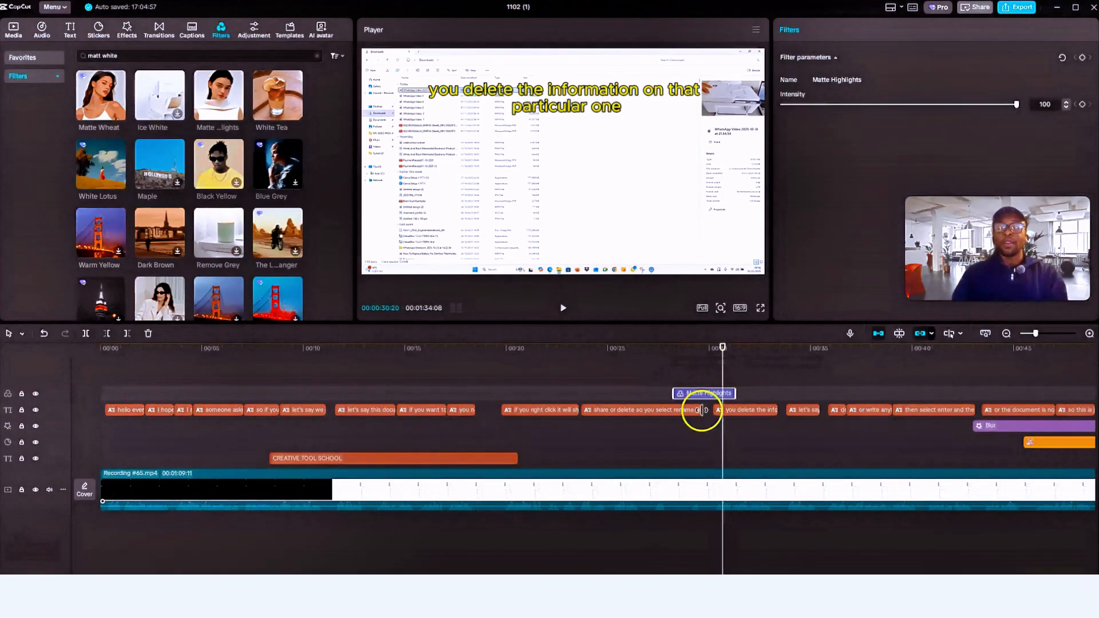
Play the section from about 0:28 to preview the Matte Highlights filter on the video
left_click(706, 442)
left_click(670, 458)
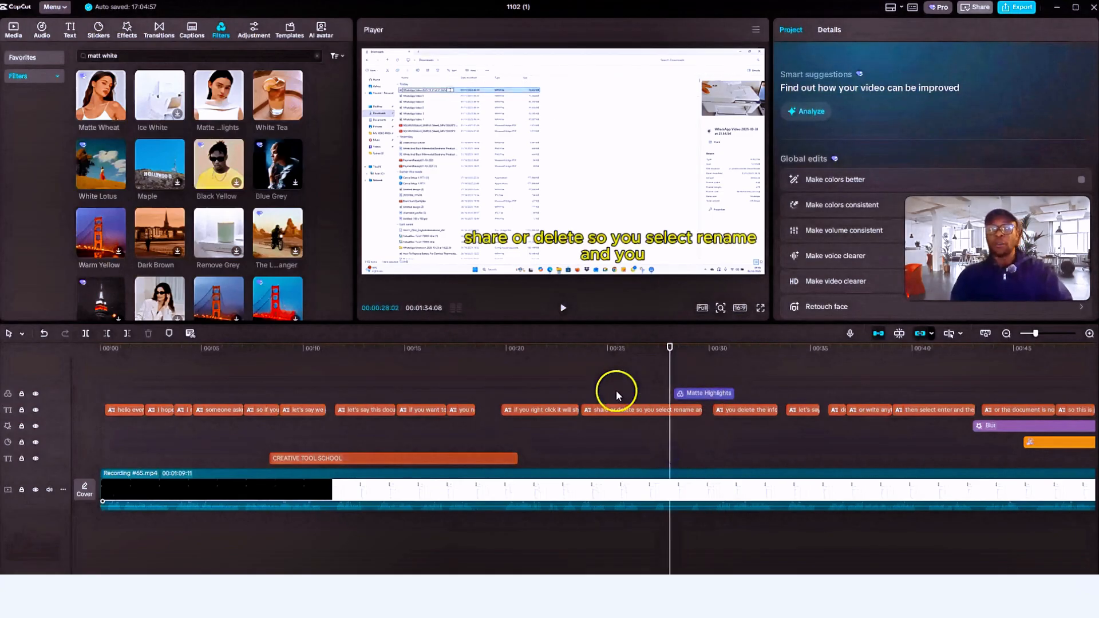
left_click(556, 311)
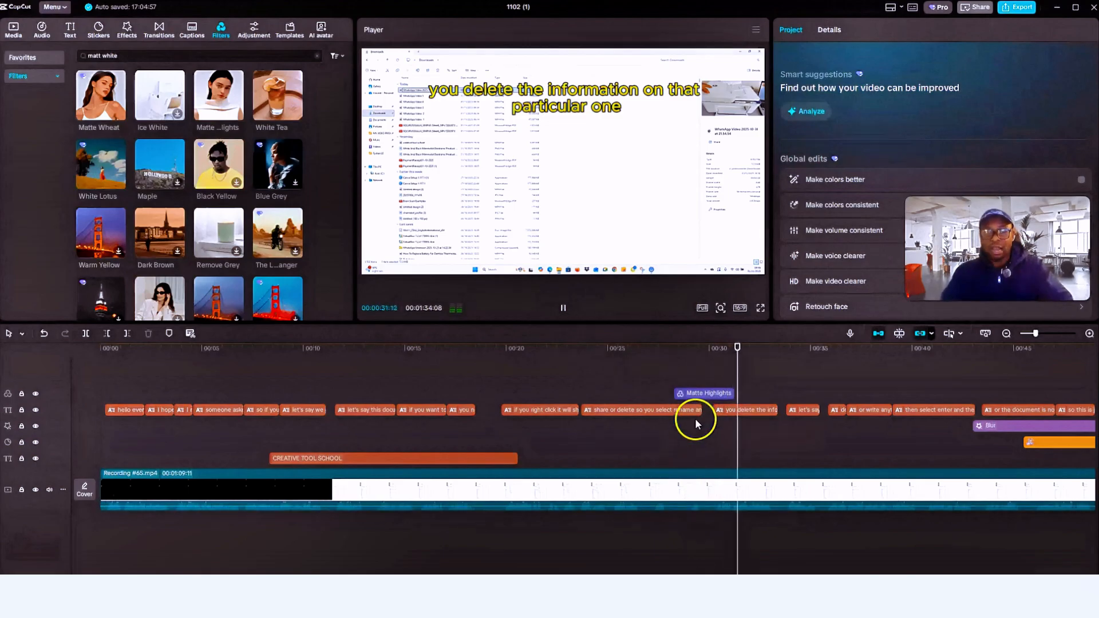
left_click(675, 462)
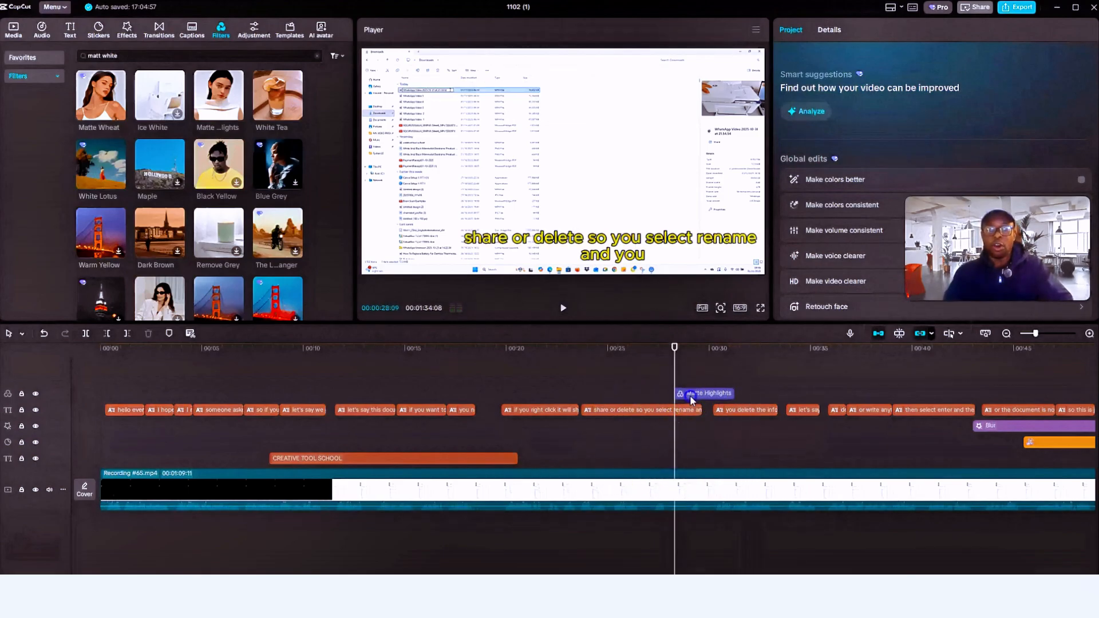
Extend the Matte Highlights filter over the whole project, from 0:00 to about 1:36, and check the video's end
left_click(691, 395)
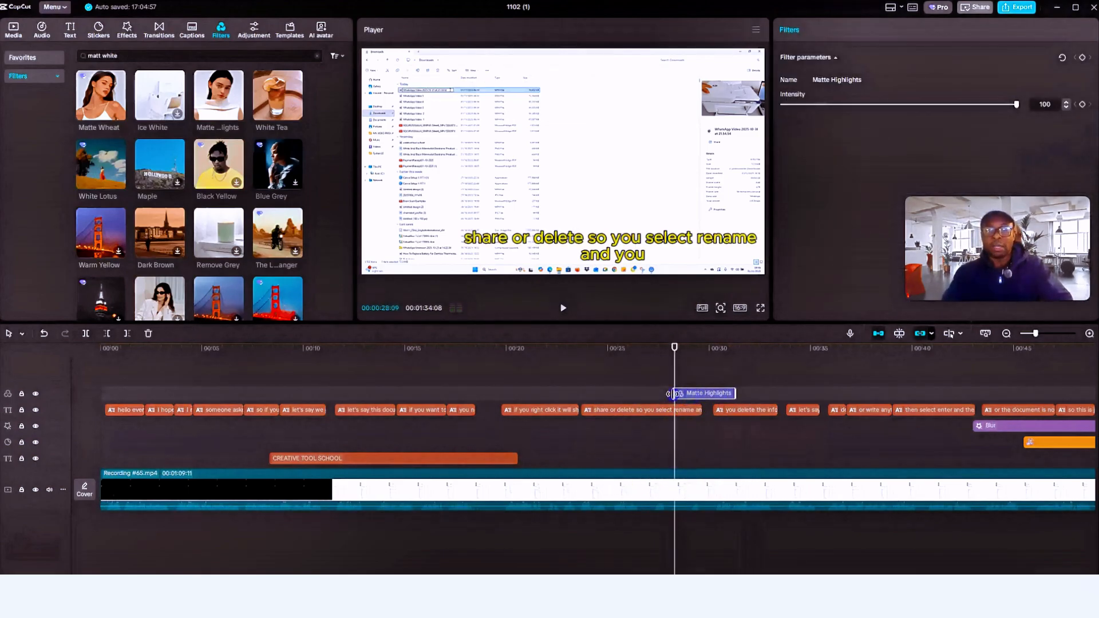
left_click_drag(669, 394, 8, 369)
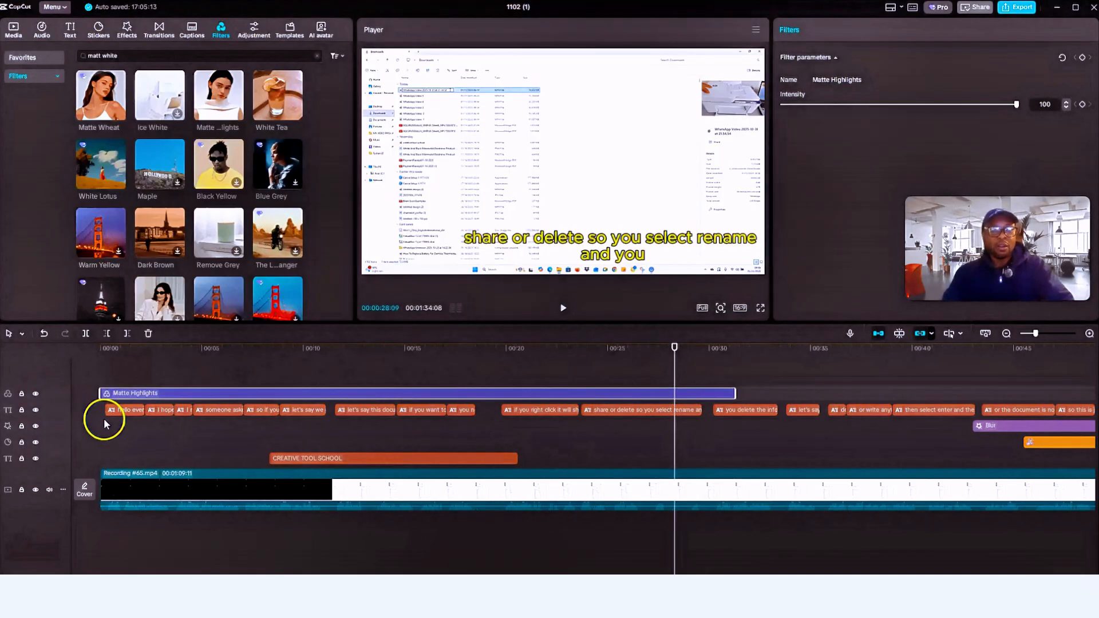
left_click(104, 436)
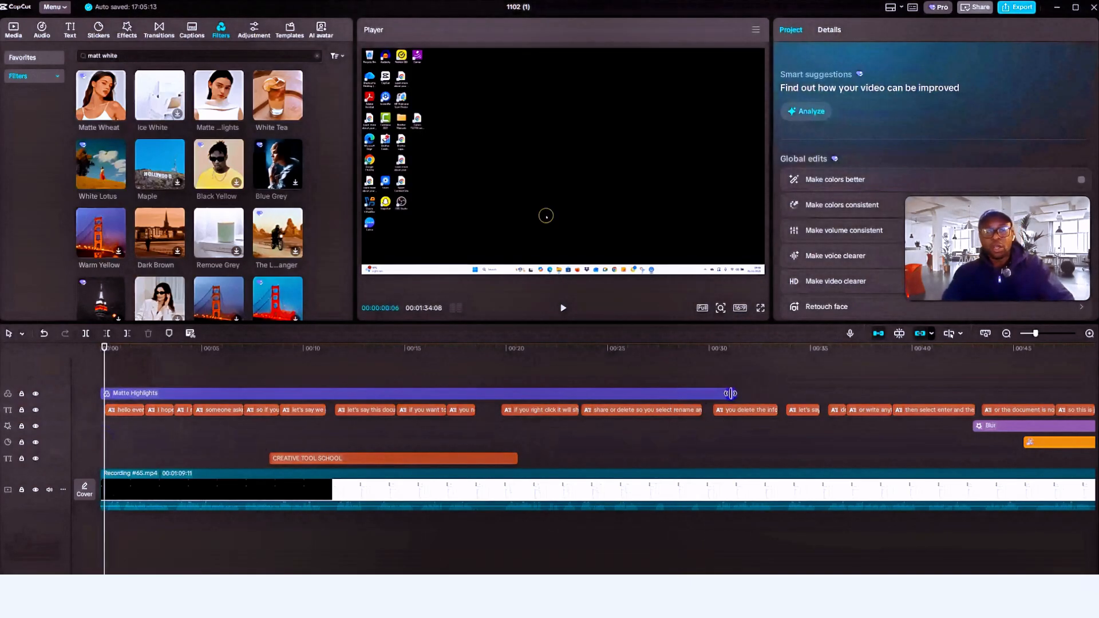
left_click(731, 393)
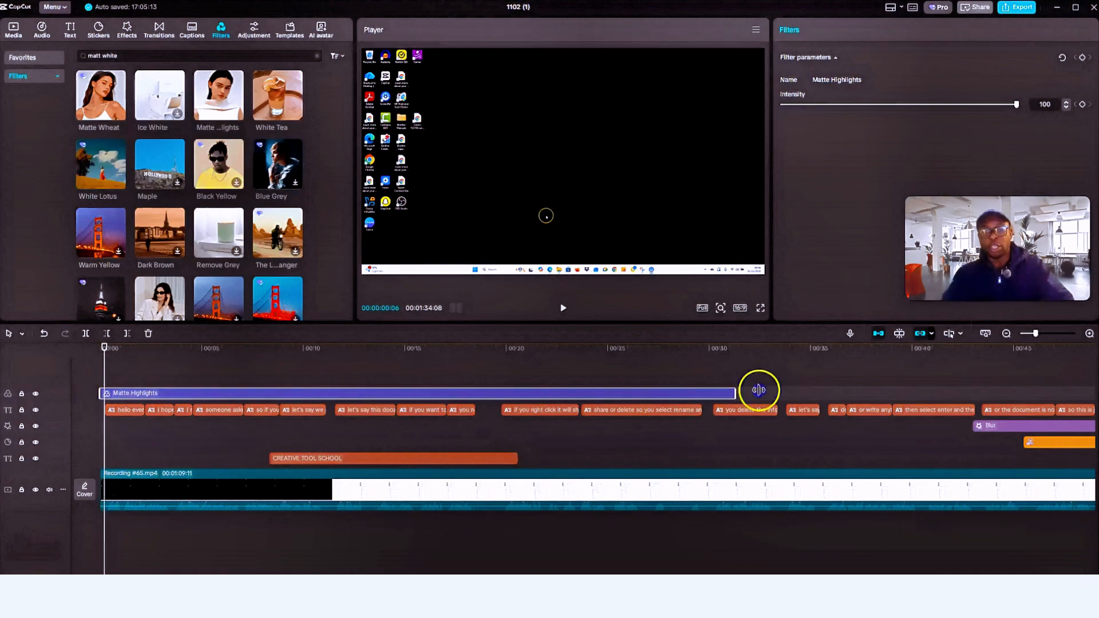
left_click_drag(759, 390, 194, 338)
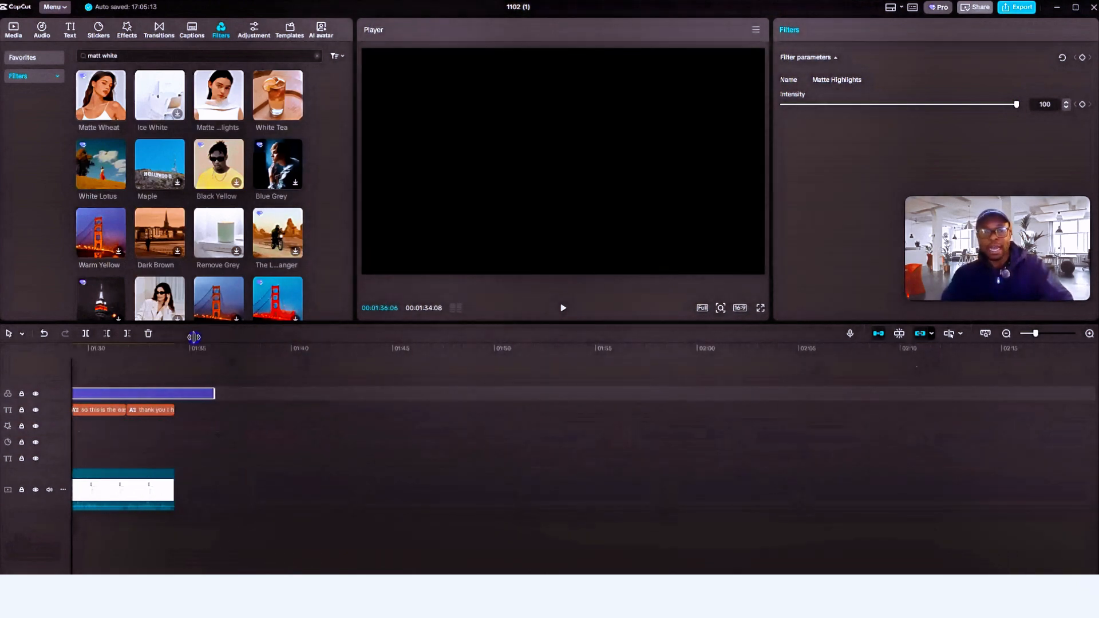
left_click(773, 535)
left_click(565, 309)
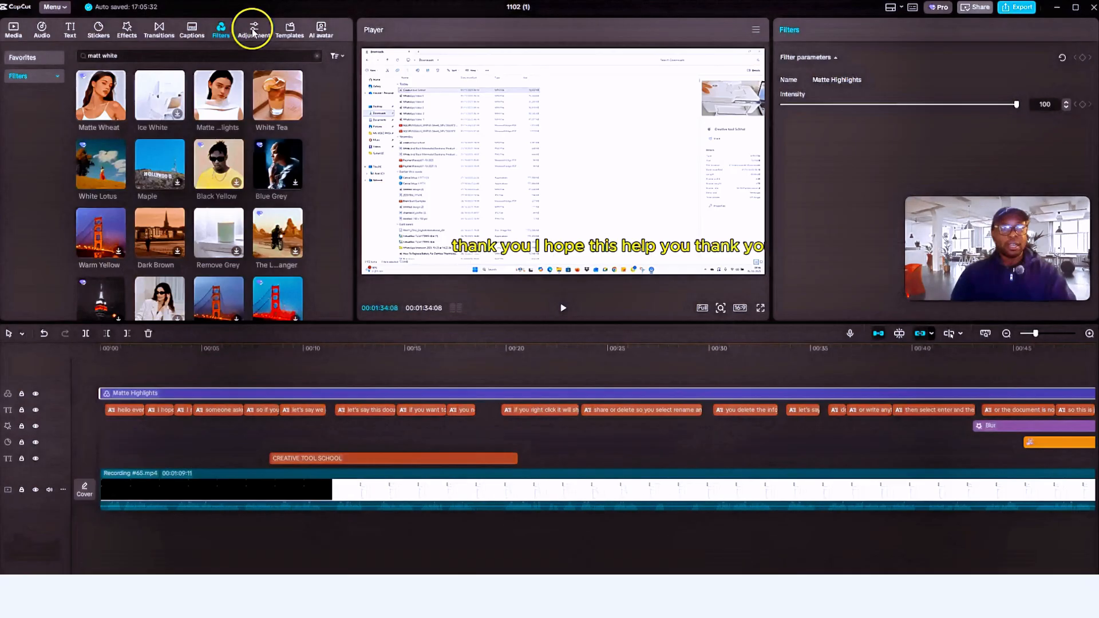
Open the template library on the For You category
left_click(288, 31)
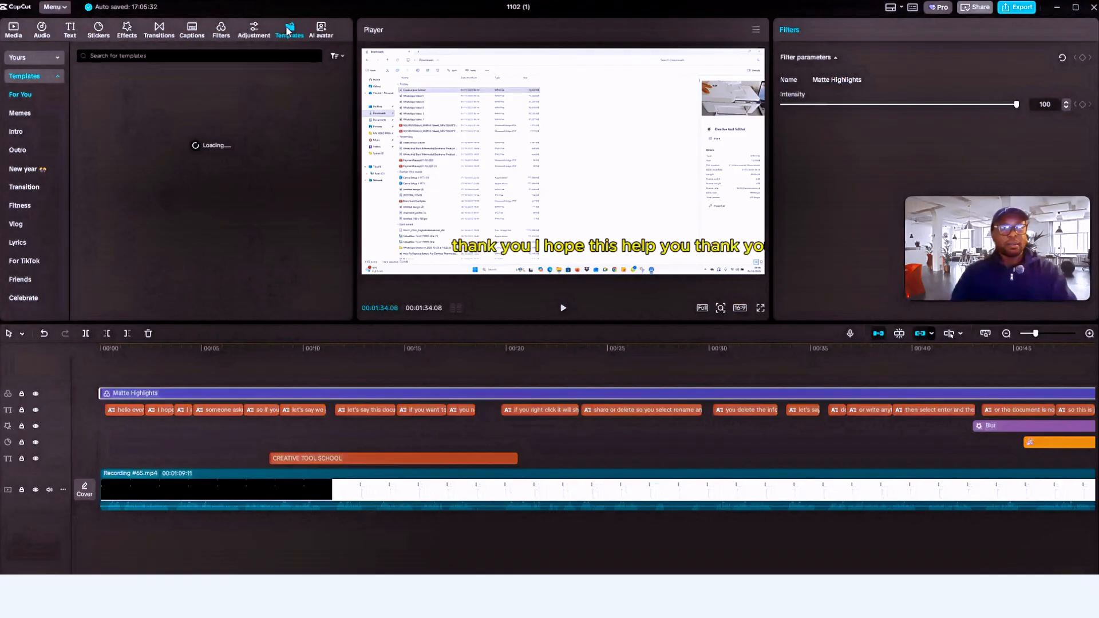